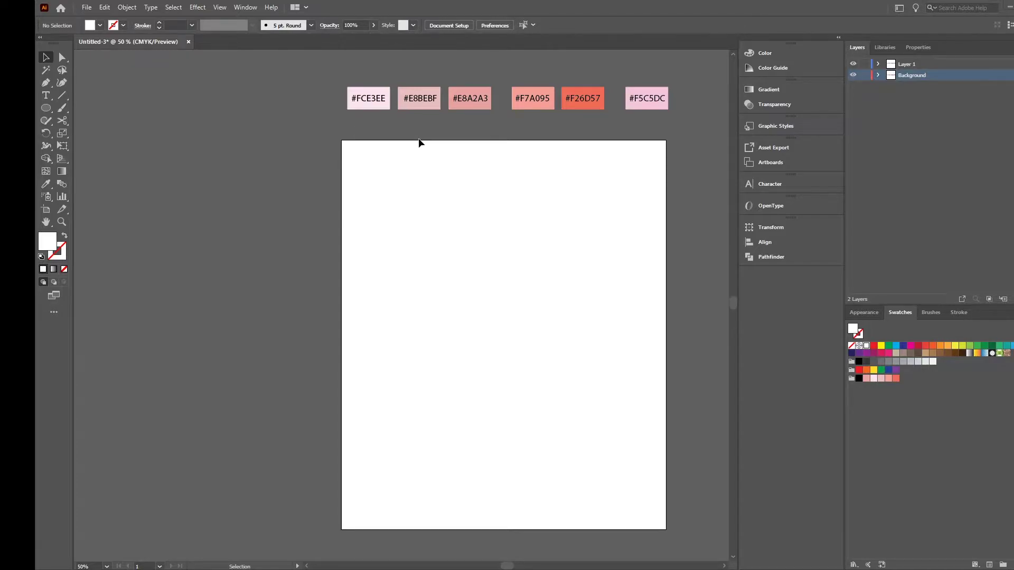
Step: Cover the artboard with a 1080 × 1296 px rectangle filled with the #F5C5DC sample color, and lock the Background layer
{"action": "left_click_drag", "start_coordinate": [46, 113], "coordinate": [80, 106]}
{"action": "left_click_drag", "start_coordinate": [342, 140], "coordinate": [666, 529]}
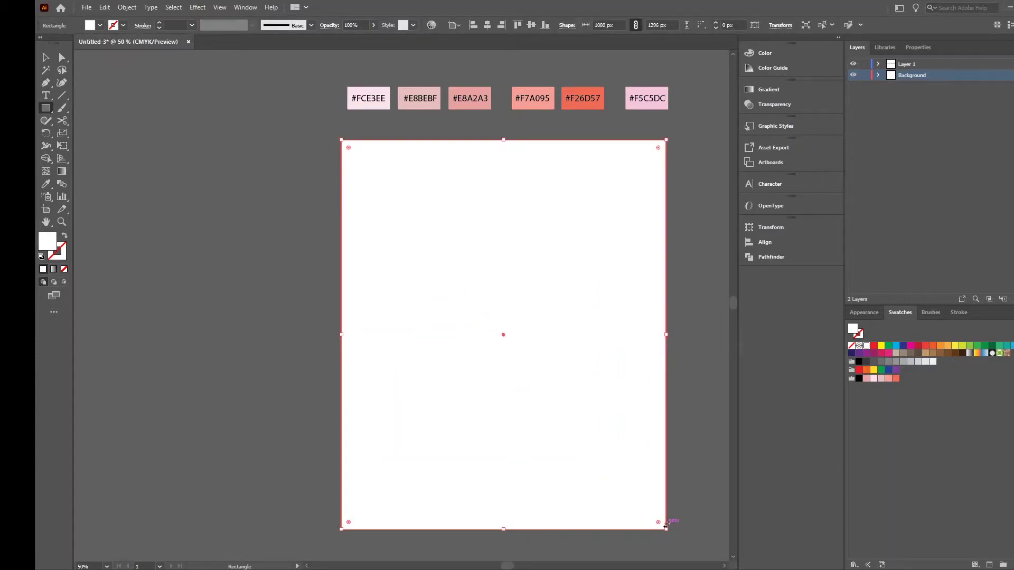
{"action": "left_click", "coordinate": [46, 183]}
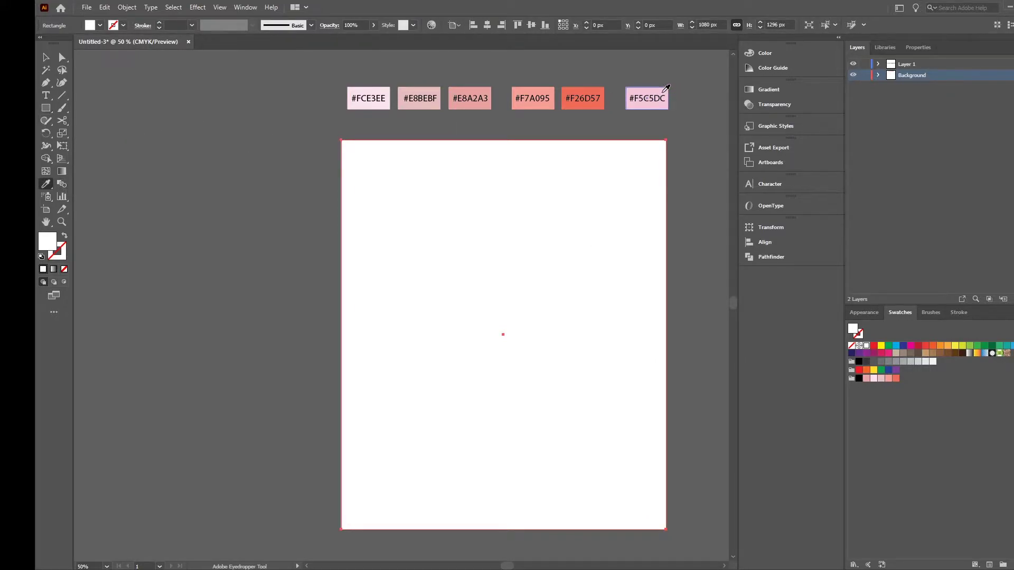
{"action": "left_click", "coordinate": [660, 94]}
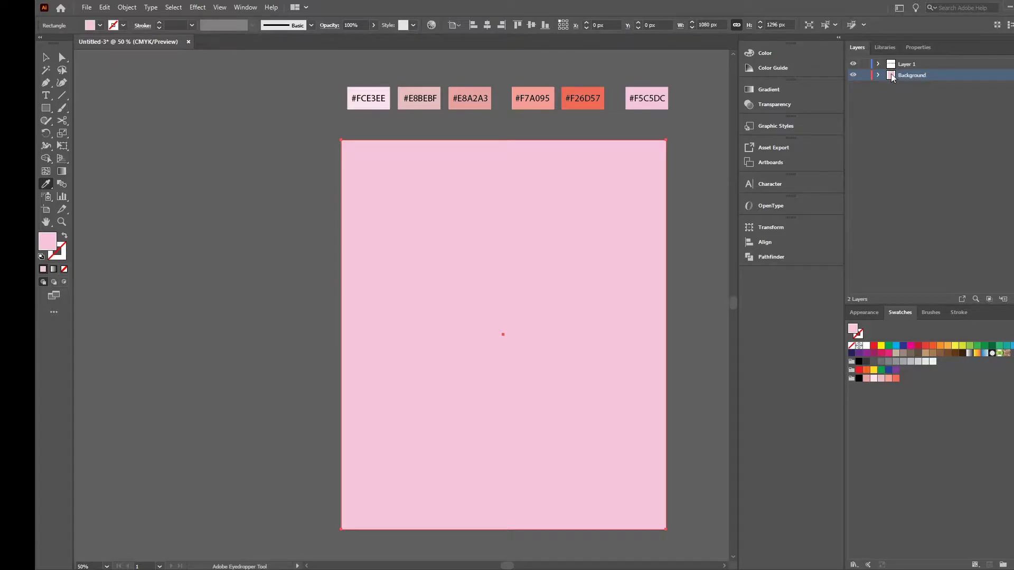
{"action": "left_click", "coordinate": [865, 76]}
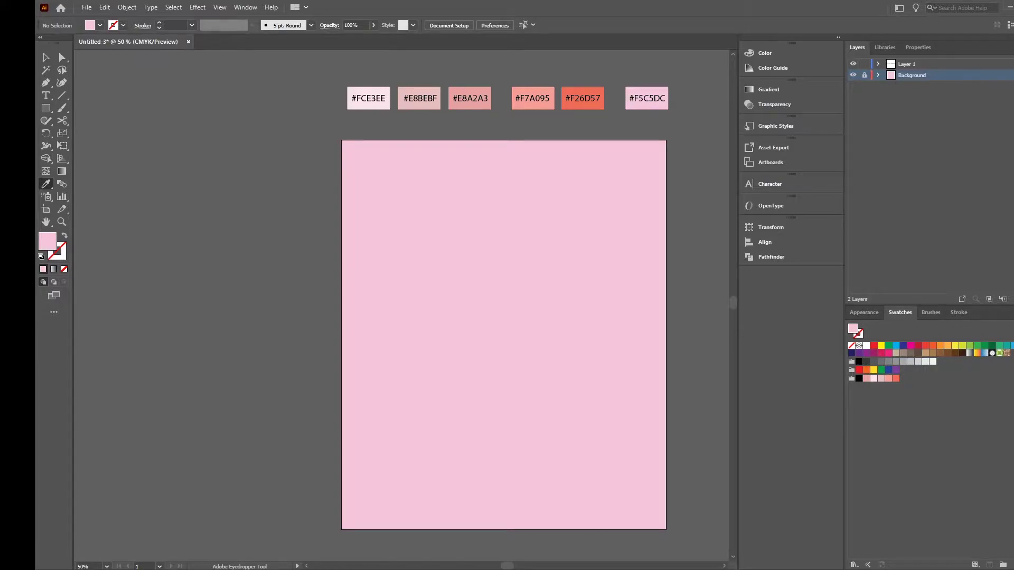
Step: Draw a white ellipse about 647 × 457 px in the upper half of the artboard on Layer 1 as the head
{"action": "key", "text": "ctrl+a"}
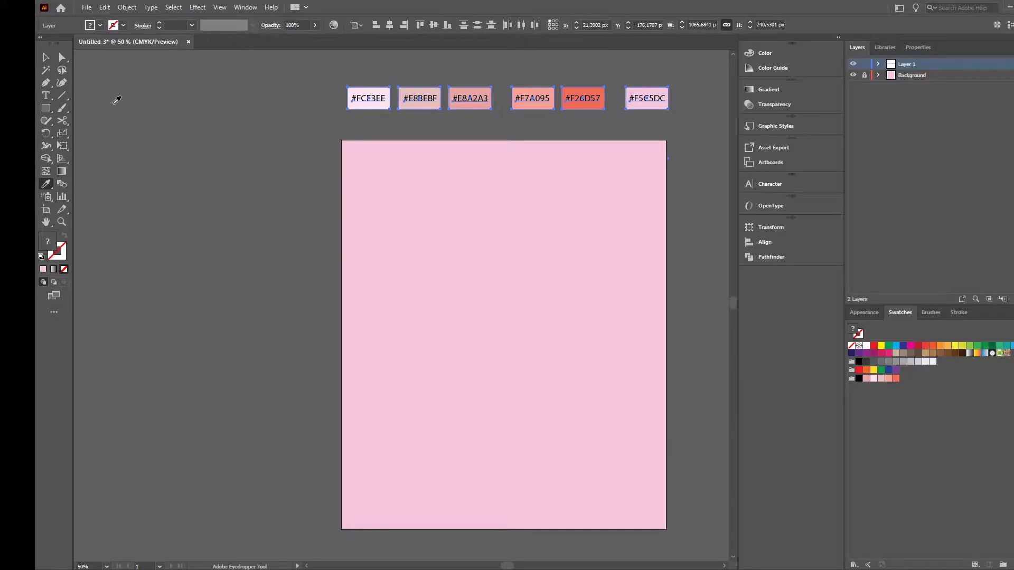
{"action": "left_click", "coordinate": [46, 109]}
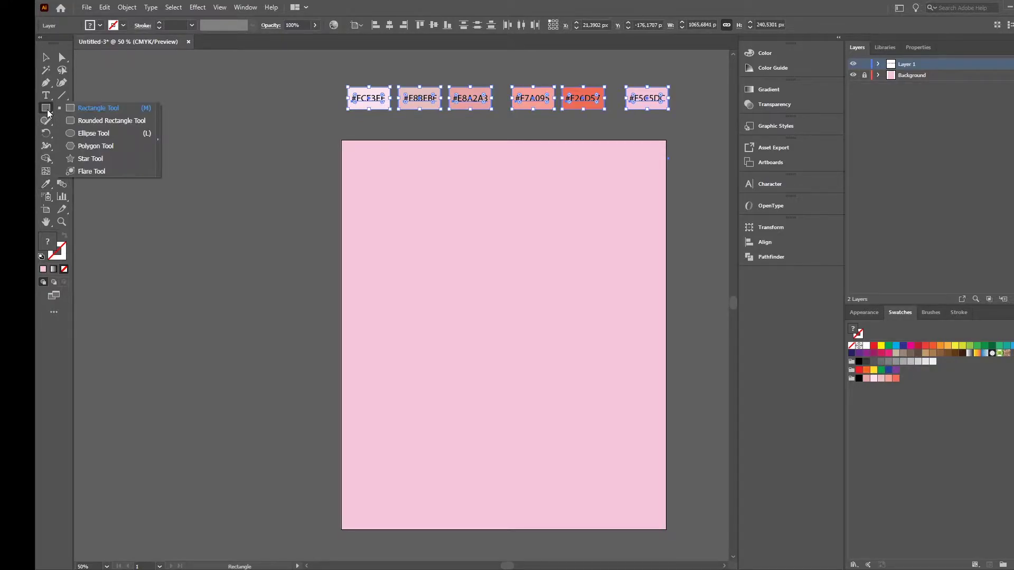
{"action": "left_click", "coordinate": [112, 135]}
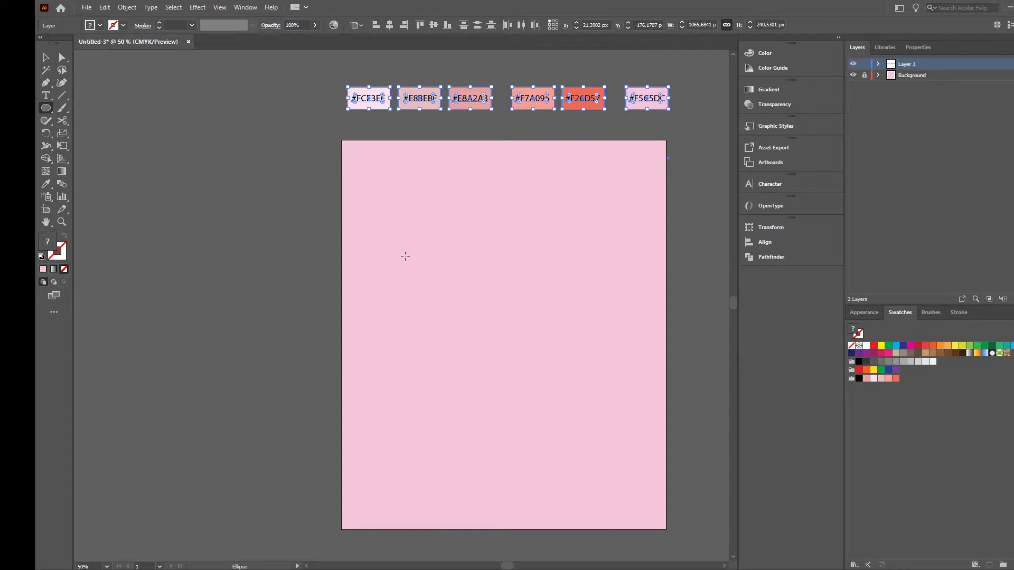
{"action": "left_click_drag", "start_coordinate": [408, 223], "coordinate": [604, 361]}
{"action": "left_click", "coordinate": [46, 57]}
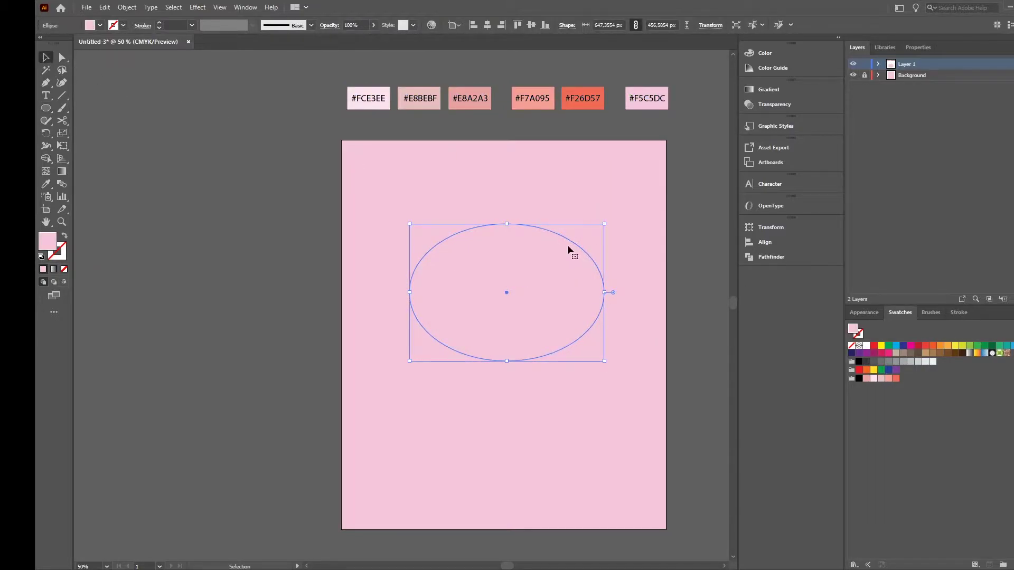
{"action": "left_click_drag", "start_coordinate": [566, 237], "coordinate": [560, 215]}
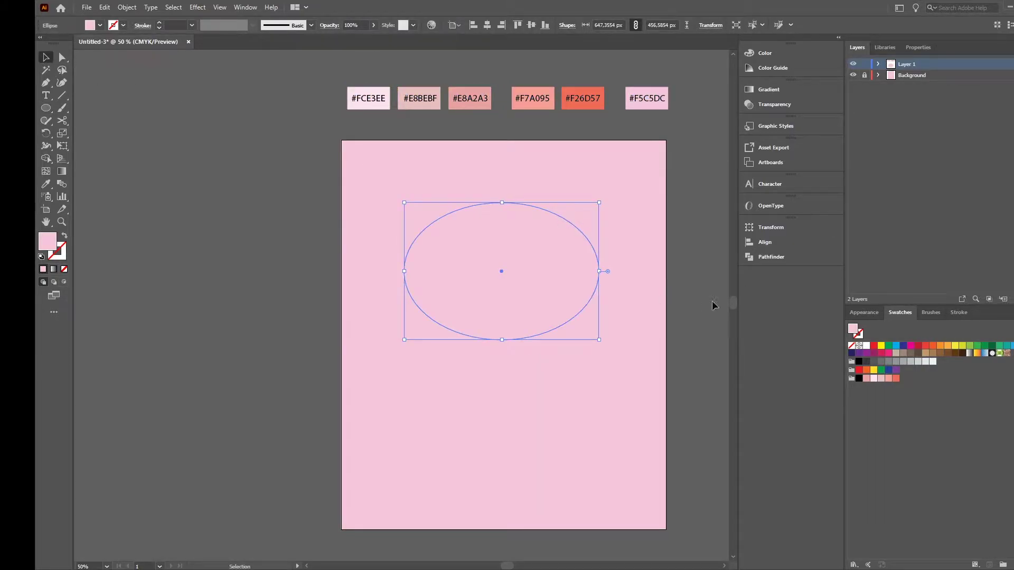
{"action": "left_click", "coordinate": [867, 346]}
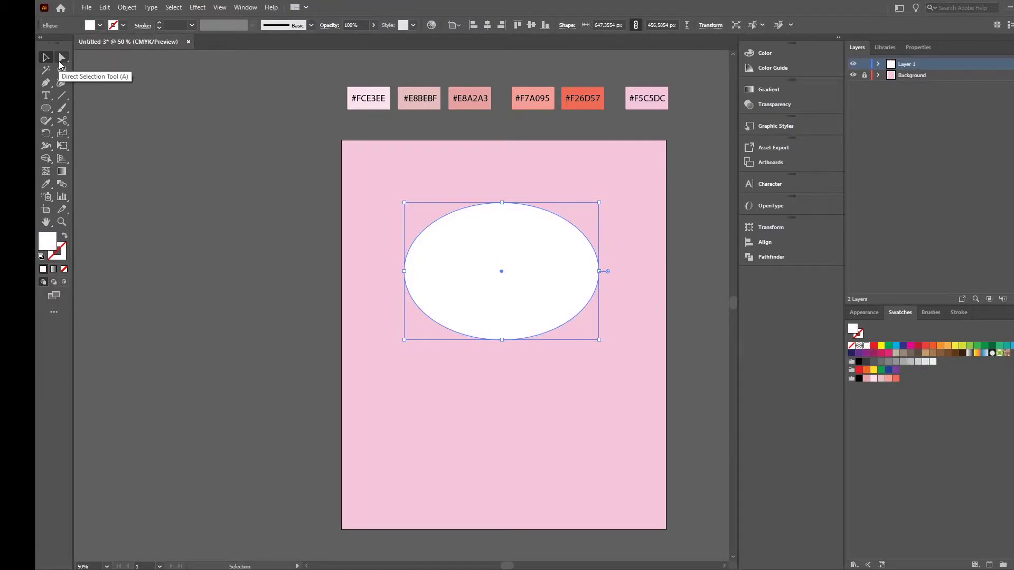
Step: Flatten the underside of the white ellipse by raising its lowest anchor point about 36 px
{"action": "left_click", "coordinate": [60, 64]}
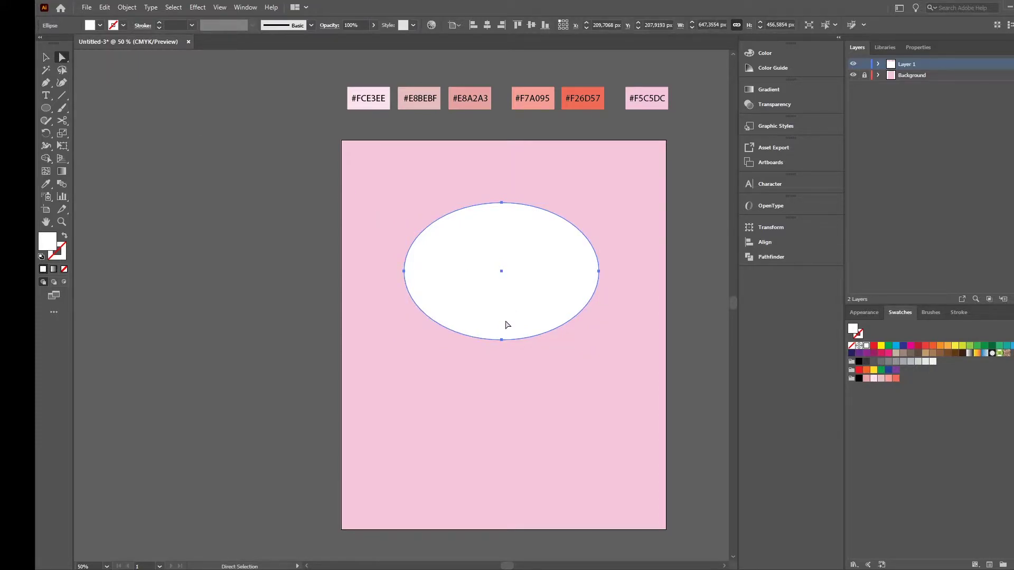
{"action": "left_click", "coordinate": [501, 340]}
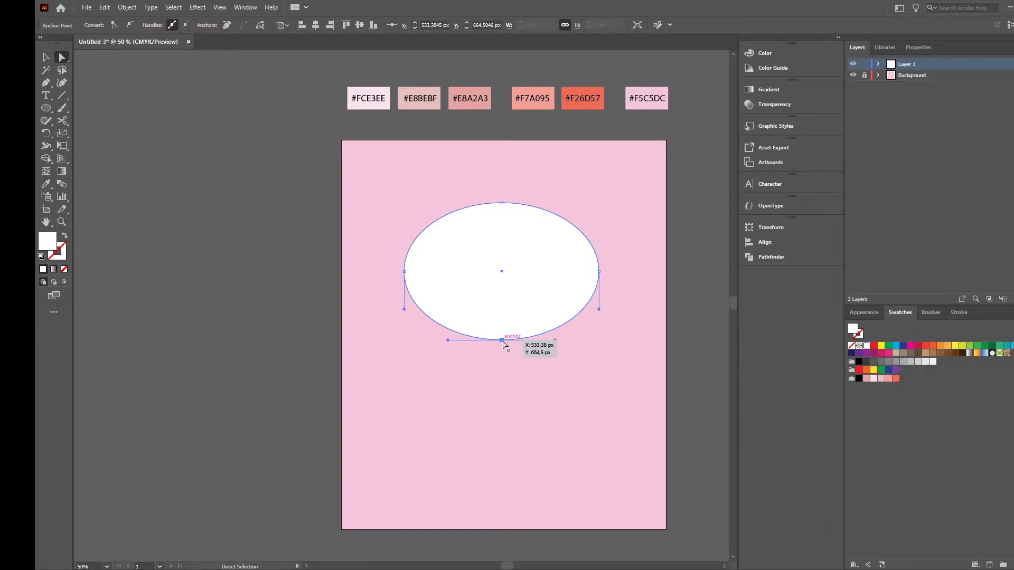
{"action": "left_click_drag", "start_coordinate": [503, 341], "coordinate": [501, 333]}
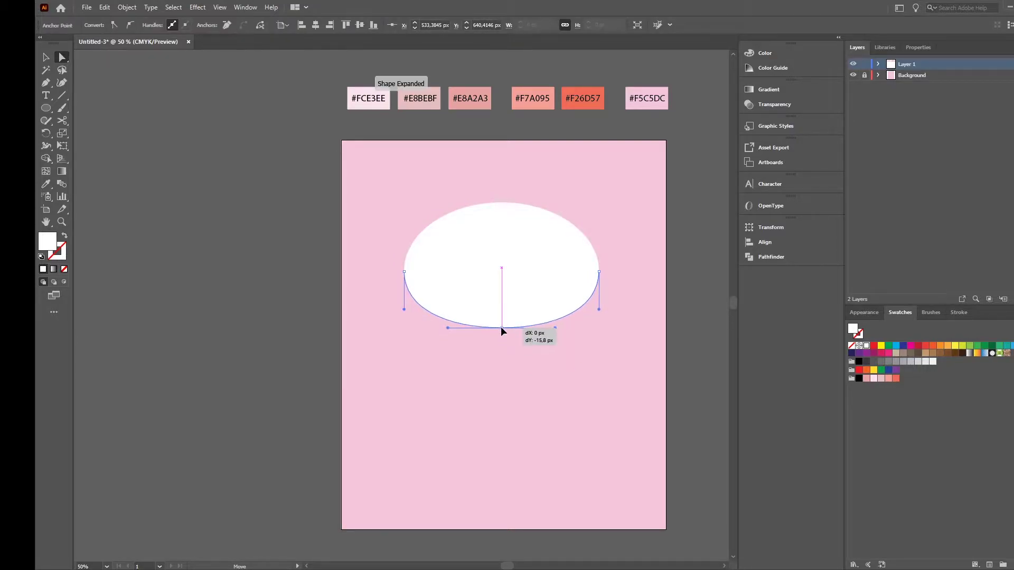
{"action": "left_click_drag", "start_coordinate": [501, 331], "coordinate": [501, 328]}
{"action": "left_click", "coordinate": [570, 356]}
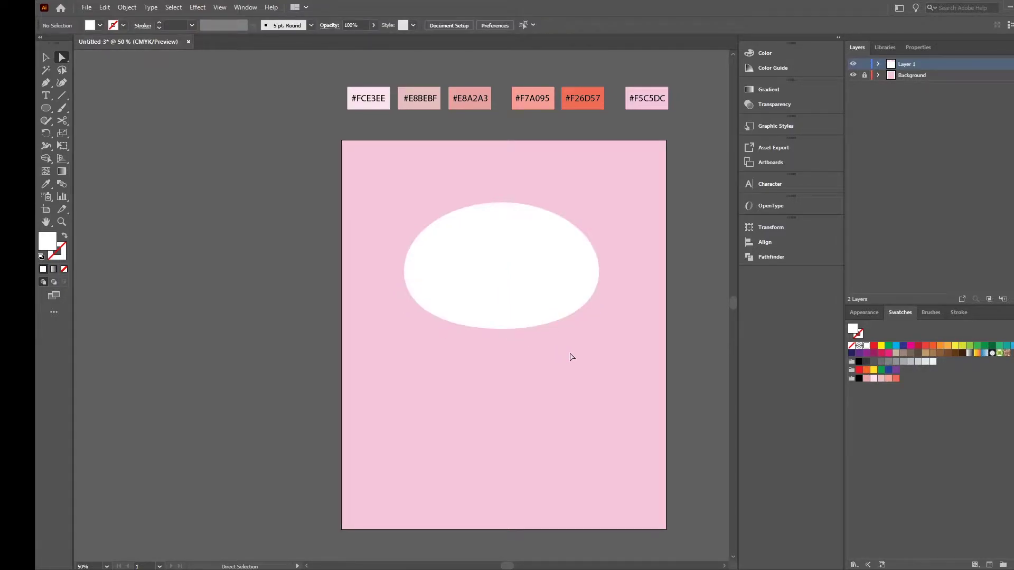
Step: Narrow the white head shape to about 588 px wide and center it horizontally on the artboard
{"action": "left_click", "coordinate": [46, 57]}
{"action": "left_click", "coordinate": [557, 298]}
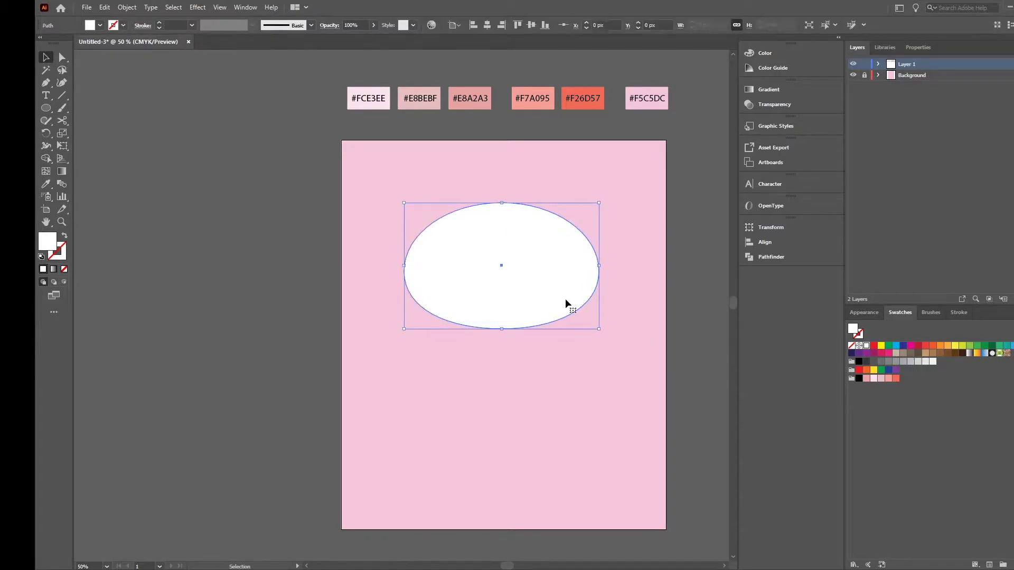
{"action": "left_click_drag", "start_coordinate": [600, 268], "coordinate": [581, 266]}
{"action": "left_click_drag", "start_coordinate": [512, 296], "coordinate": [521, 294]}
{"action": "left_click", "coordinate": [649, 343]}
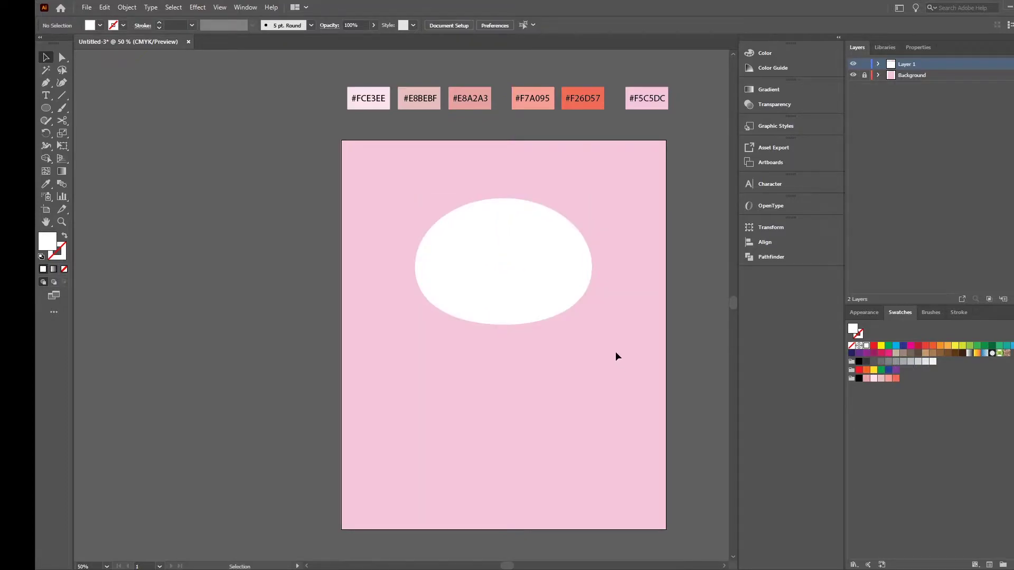
Step: Draw a black oval eye about 70 × 101 px in the upper left part of the white head
{"action": "left_click", "coordinate": [548, 296]}
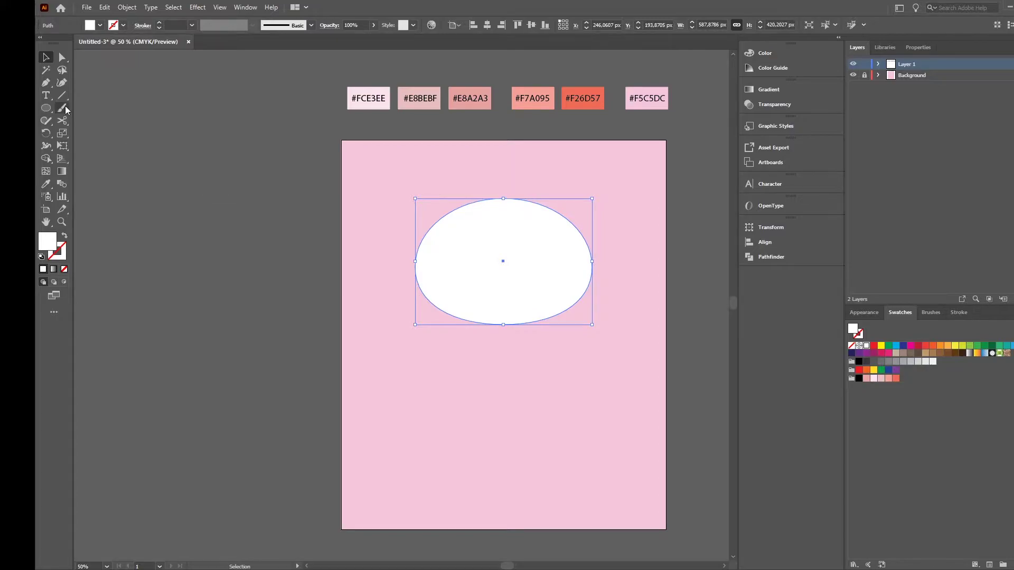
{"action": "left_click", "coordinate": [47, 108]}
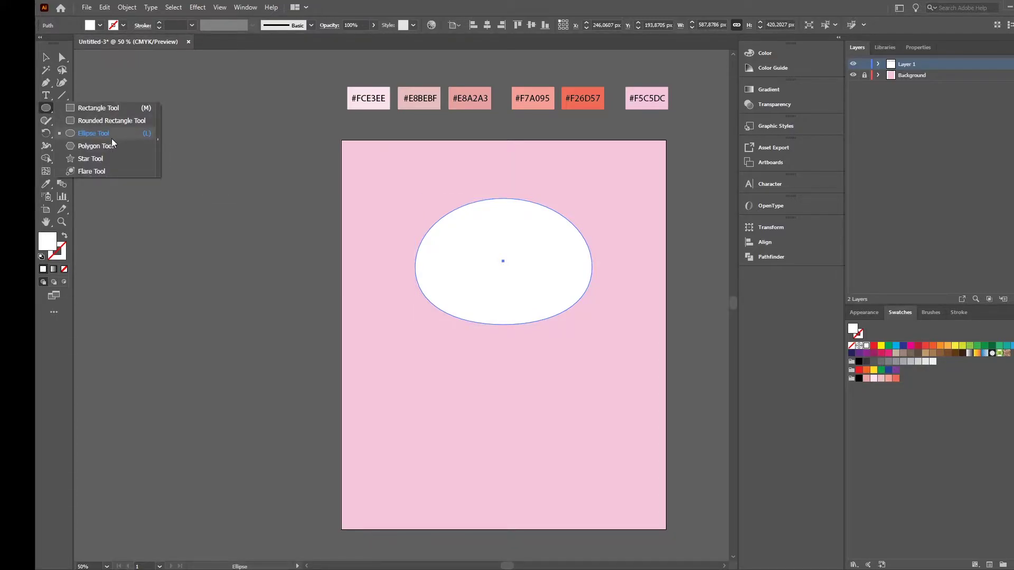
{"action": "left_click", "coordinate": [101, 134]}
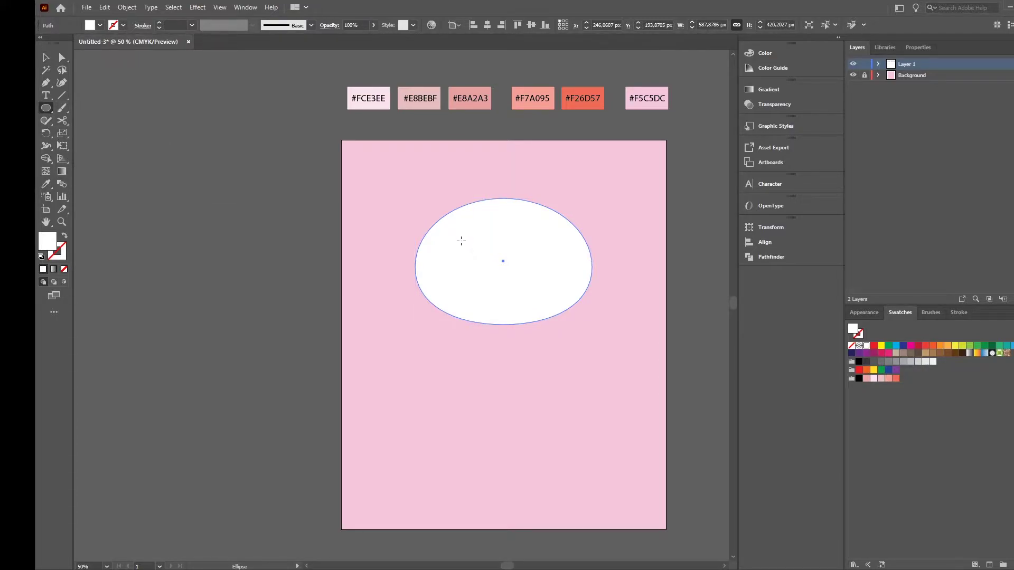
{"action": "left_click_drag", "start_coordinate": [469, 232], "coordinate": [492, 260]}
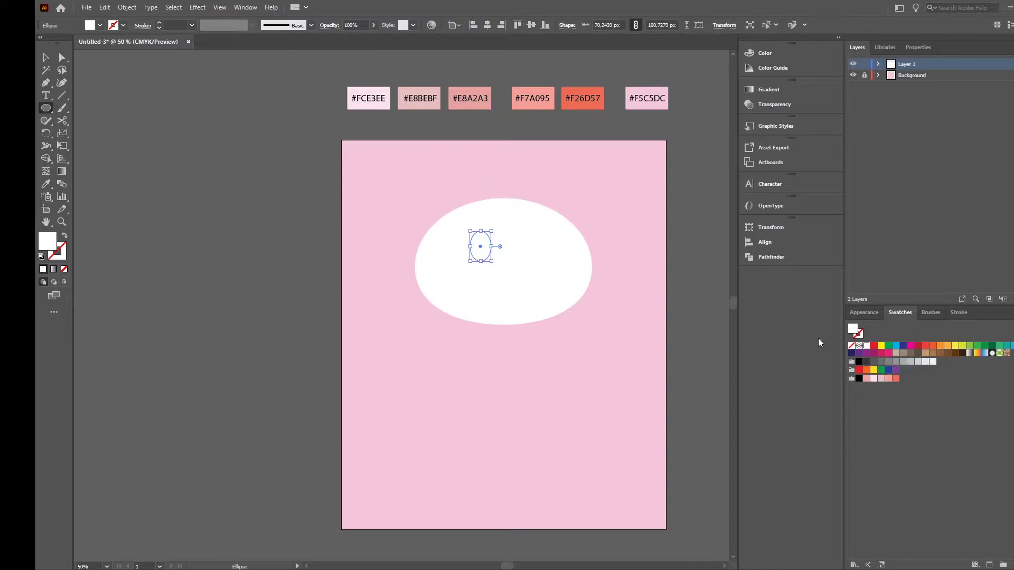
{"action": "left_click", "coordinate": [859, 362]}
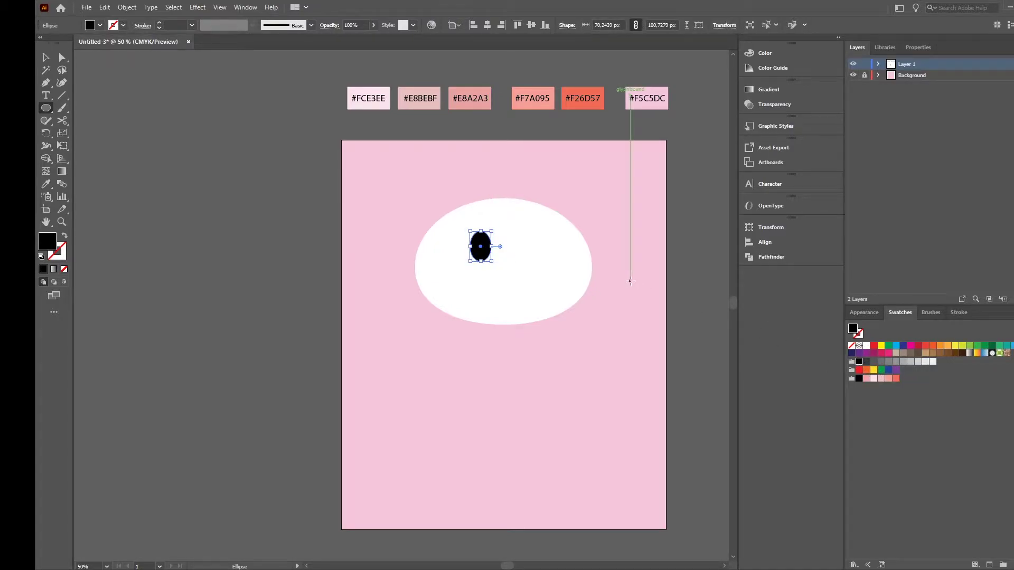
{"action": "left_click", "coordinate": [46, 57]}
{"action": "left_click", "coordinate": [607, 220]}
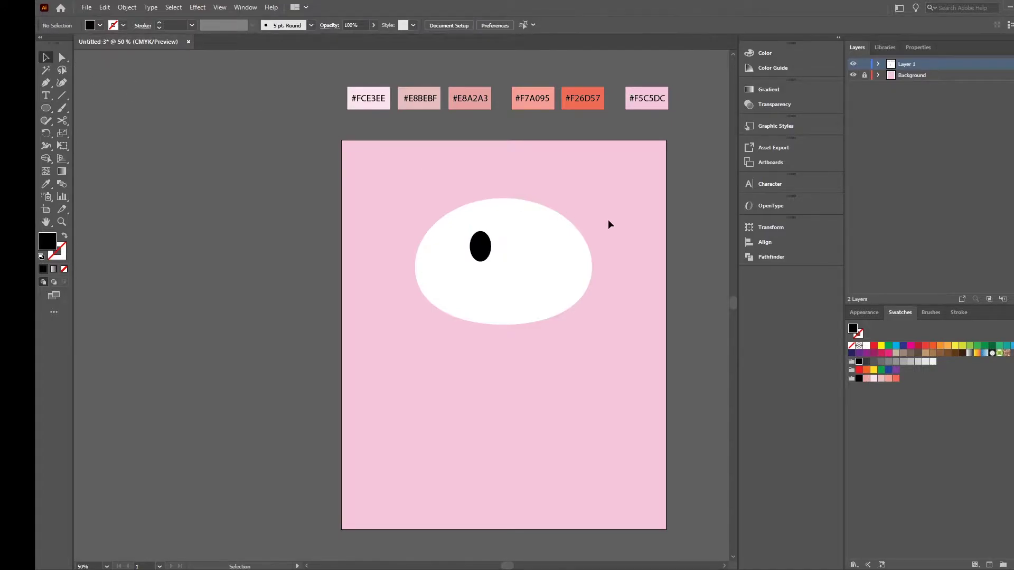
Step: Make a small white copy of the black oval as a highlight near the eye's upper right edge
{"action": "left_click", "coordinate": [487, 254]}
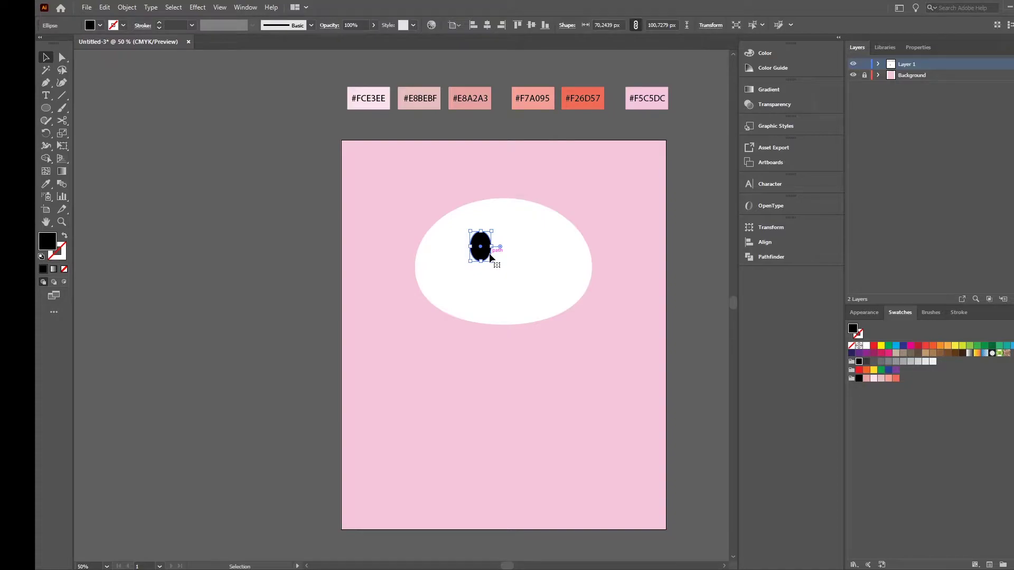
{"action": "key", "text": "a"}
{"action": "key", "text": "v"}
{"action": "key", "text": "a"}
{"action": "left_click_drag", "start_coordinate": [490, 257], "coordinate": [543, 182], "text": "alt"}
{"action": "scroll", "coordinate": [416, 312], "scroll_direction": "up", "scroll_amount": 2}
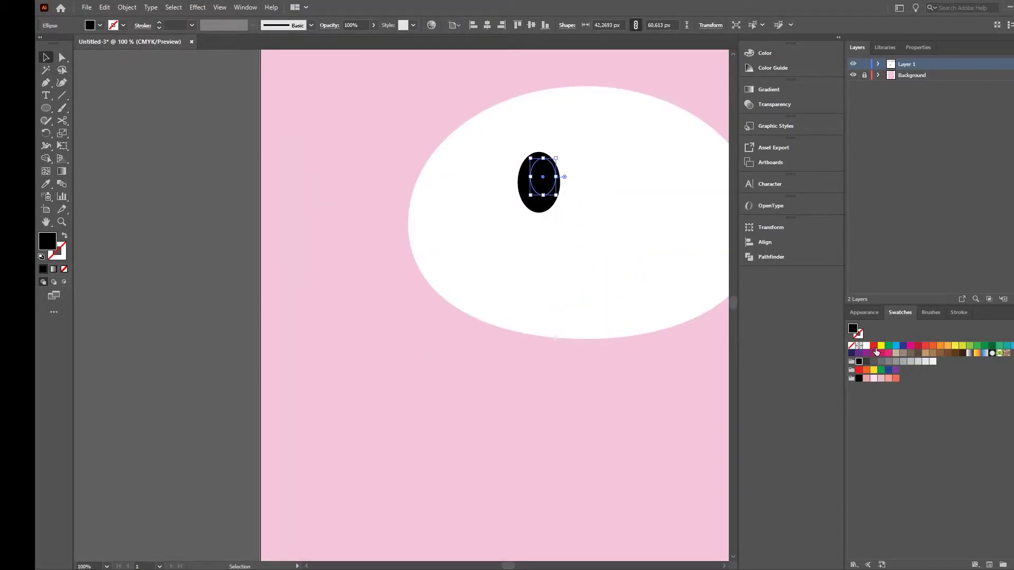
{"action": "left_click", "coordinate": [866, 347]}
{"action": "left_click_drag", "start_coordinate": [557, 197], "coordinate": [548, 186]}
{"action": "left_click", "coordinate": [591, 208]}
Step: Duplicate the black eye with its white highlight straight across to the right to form the second eye
{"action": "left_click", "coordinate": [547, 182]}
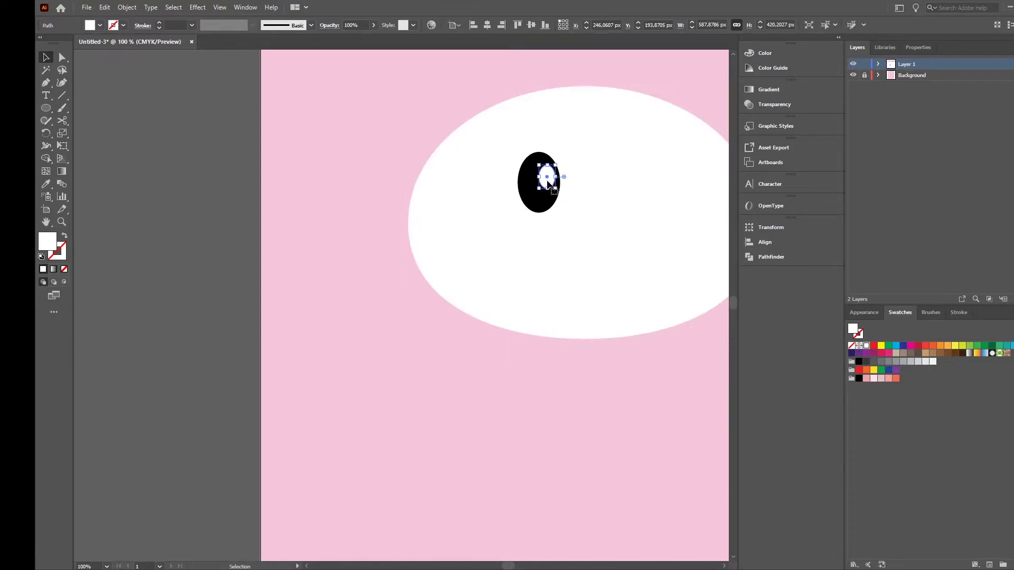
{"action": "left_click", "coordinate": [539, 202], "text": "shift"}
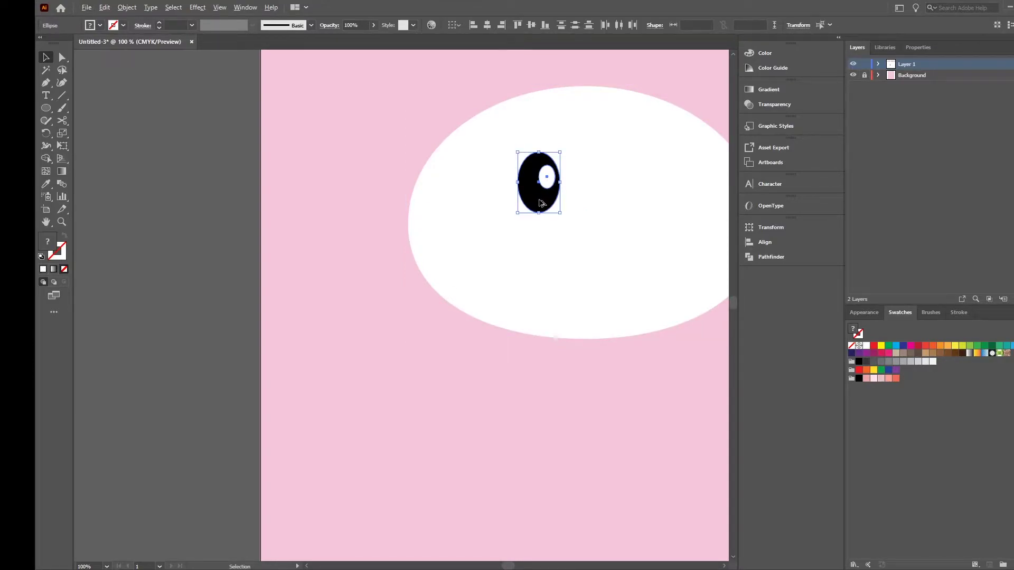
{"action": "left_click_drag", "start_coordinate": [541, 203], "coordinate": [644, 204]}
{"action": "left_click", "coordinate": [610, 364]}
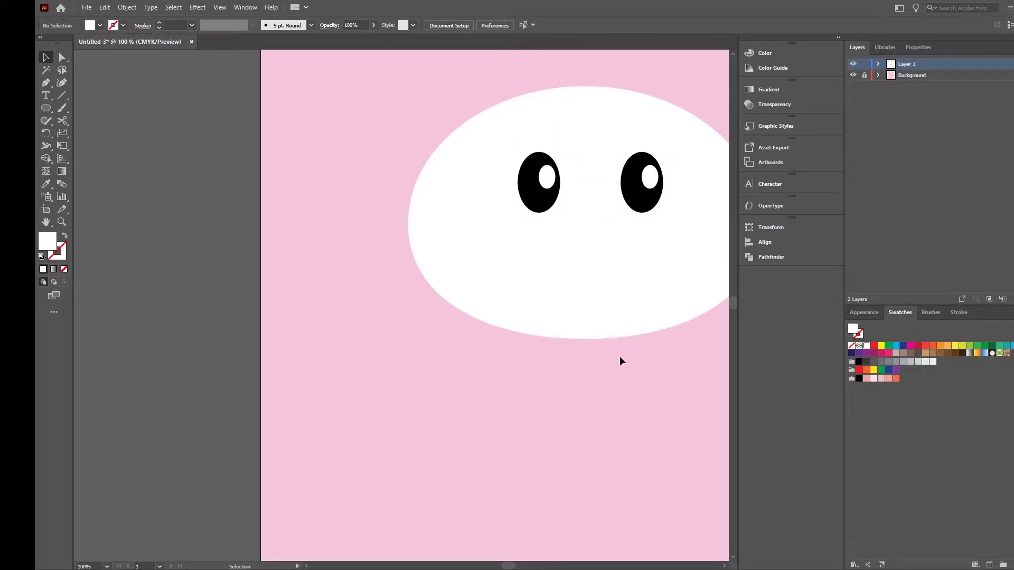
Step: Select both eyes with their highlights and shift them slightly left on the head
{"action": "scroll", "coordinate": [616, 360], "scroll_direction": "down", "scroll_amount": 1}
{"action": "scroll", "coordinate": [725, 324], "scroll_direction": "up", "scroll_amount": 1}
{"action": "left_click", "coordinate": [502, 217]}
{"action": "left_click", "coordinate": [497, 201], "text": "shift"}
{"action": "left_click", "coordinate": [601, 213], "text": "shift"}
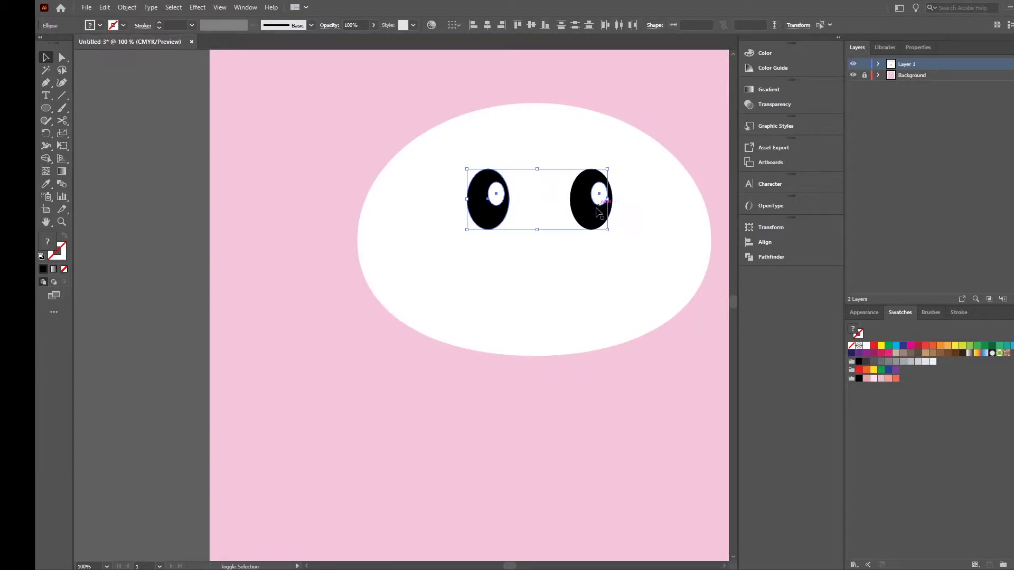
{"action": "left_click_drag", "start_coordinate": [595, 215], "coordinate": [587, 217]}
{"action": "left_click", "coordinate": [618, 409]}
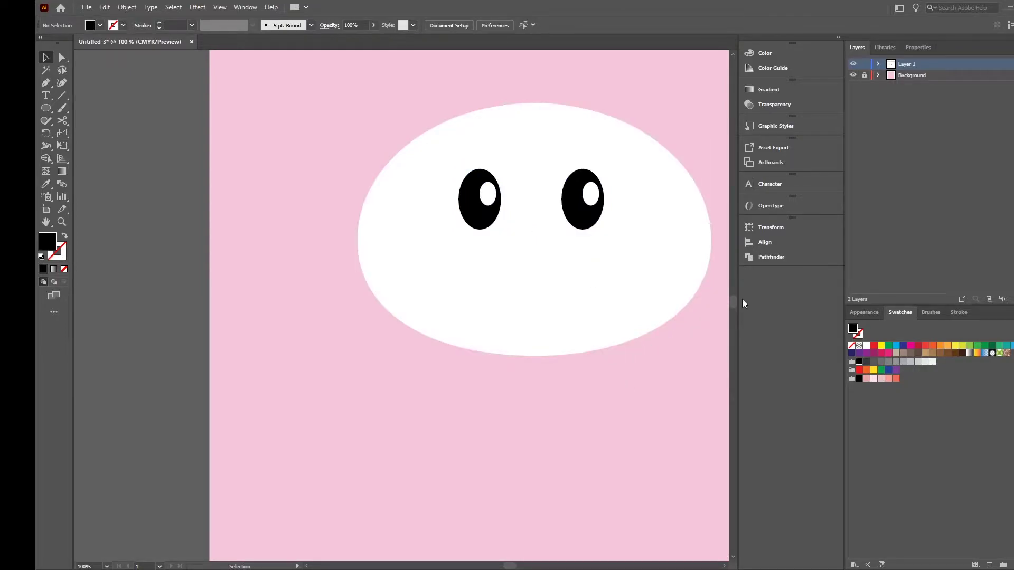
Step: Draw a closed black downward-pointing triangle nose about 57 px wide and 40 px high between and below the eyes with the Pen tool
{"action": "scroll", "coordinate": [696, 262], "scroll_direction": "up", "scroll_amount": 1}
{"action": "scroll", "coordinate": [679, 252], "scroll_direction": "up", "scroll_amount": 1}
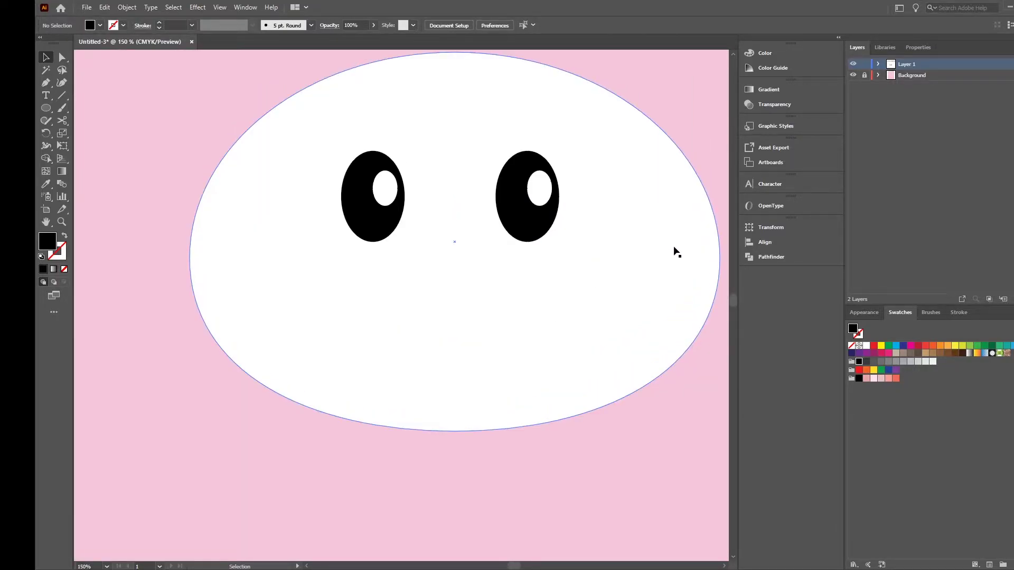
{"action": "left_click", "coordinate": [45, 84]}
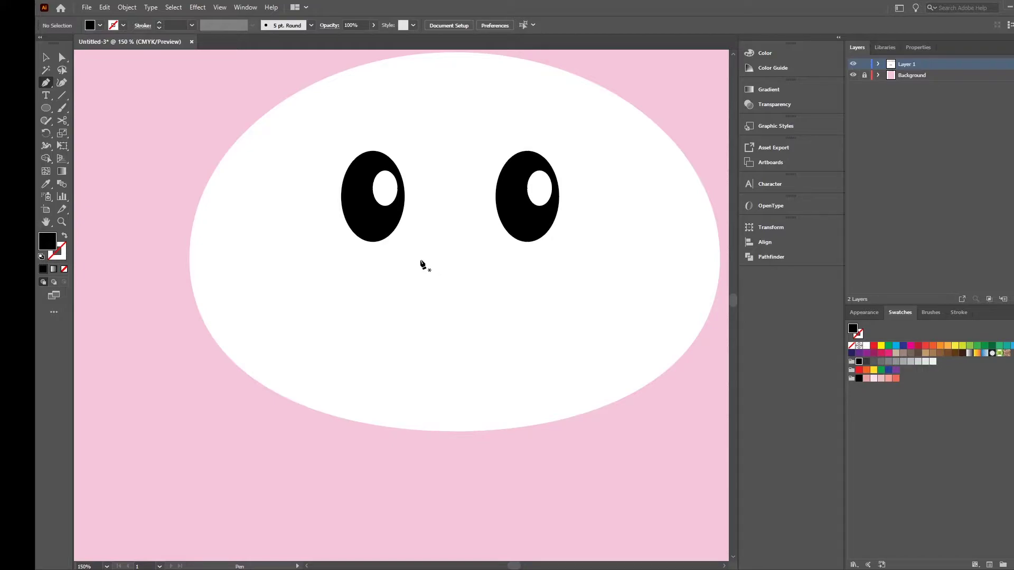
{"action": "left_click", "coordinate": [419, 259]}
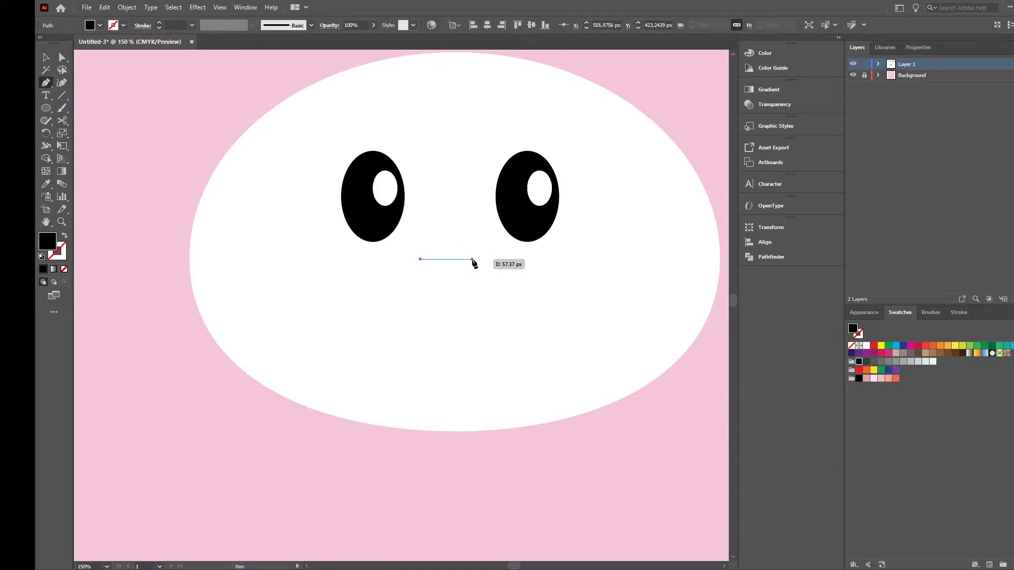
{"action": "left_click", "coordinate": [472, 259]}
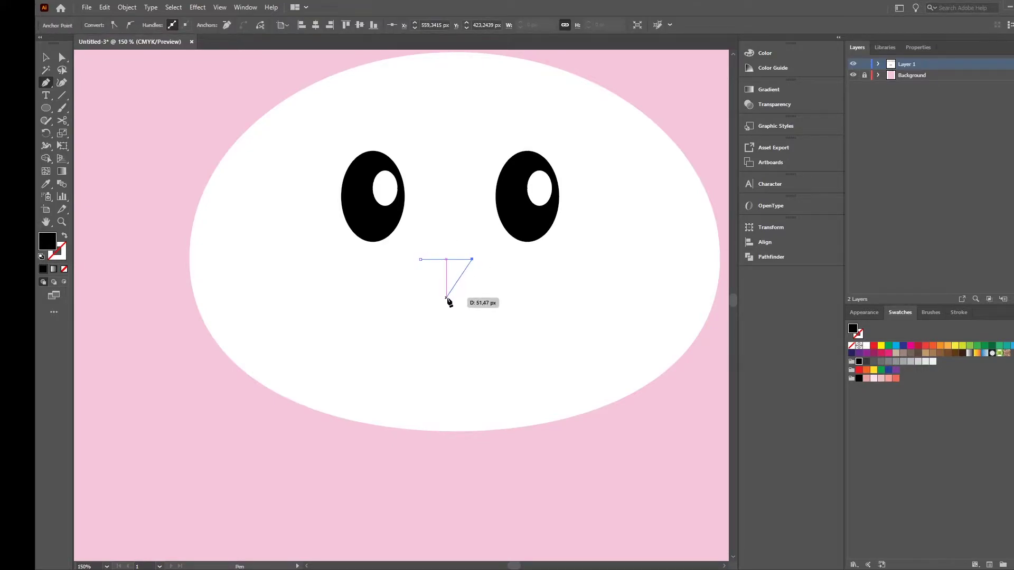
{"action": "left_click", "coordinate": [447, 297]}
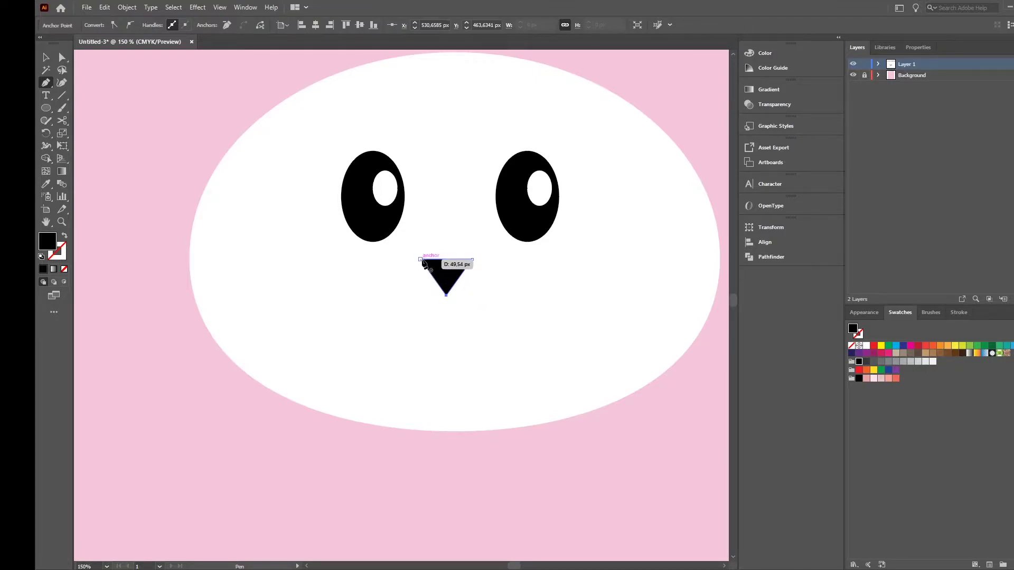
{"action": "left_click", "coordinate": [420, 259]}
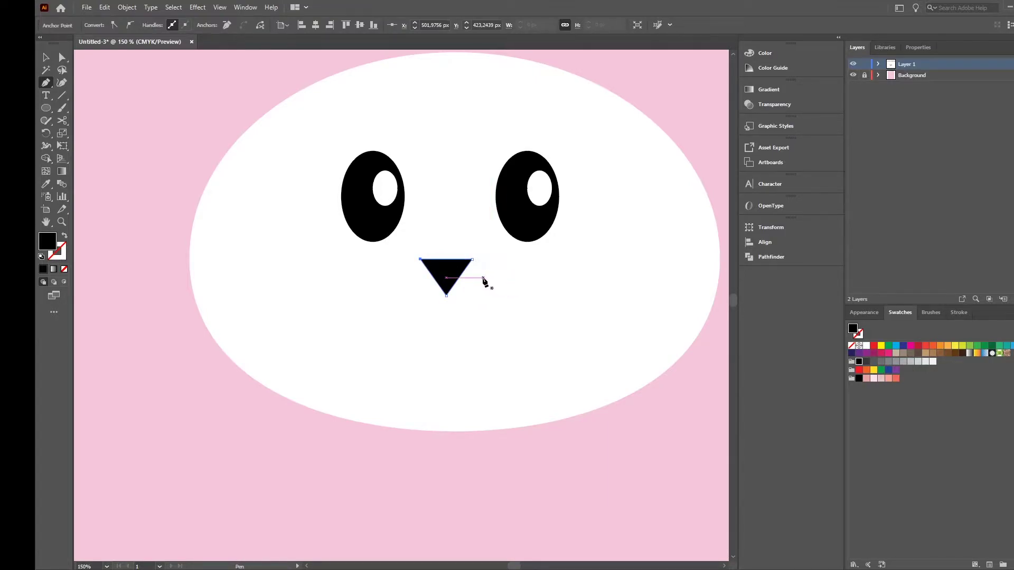
Step: Bow the nose triangle's three straight edges outward and round its corners with a radius of about 7.3 px
{"action": "scroll", "coordinate": [447, 259], "scroll_direction": "up", "scroll_amount": 1}
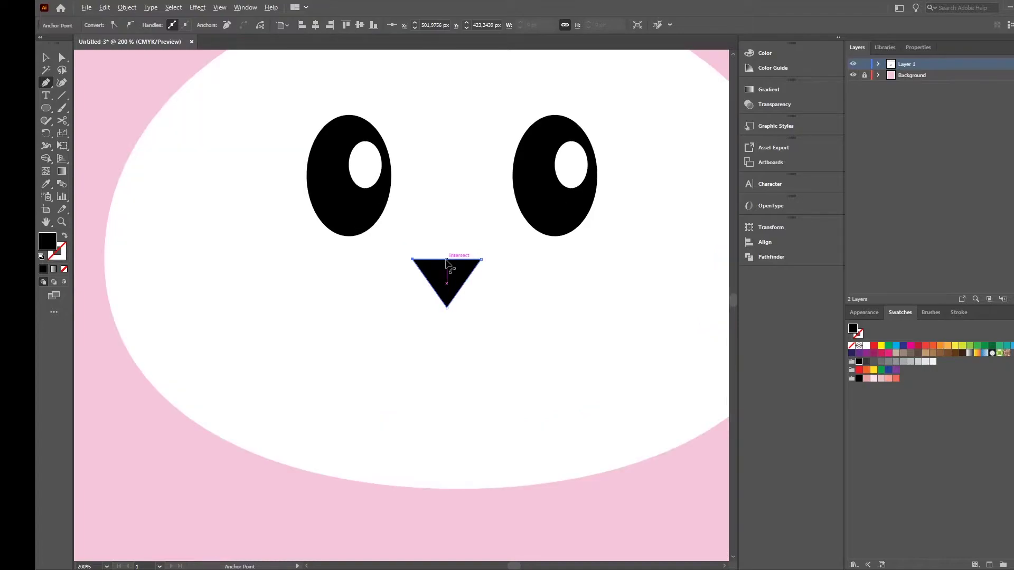
{"action": "left_click_drag", "start_coordinate": [446, 260], "coordinate": [426, 274]}
{"action": "left_click", "coordinate": [62, 58]}
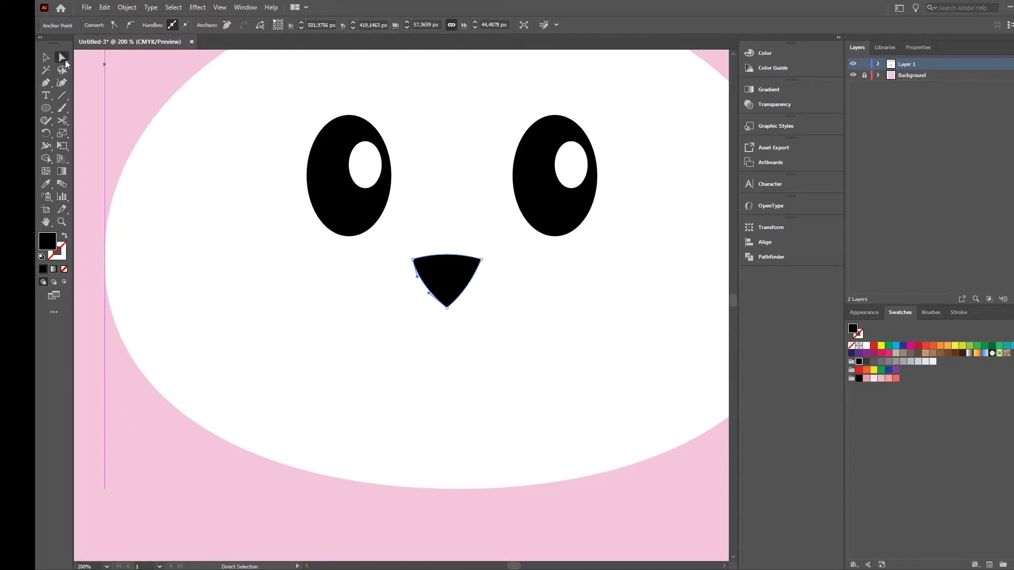
{"action": "left_click", "coordinate": [467, 281]}
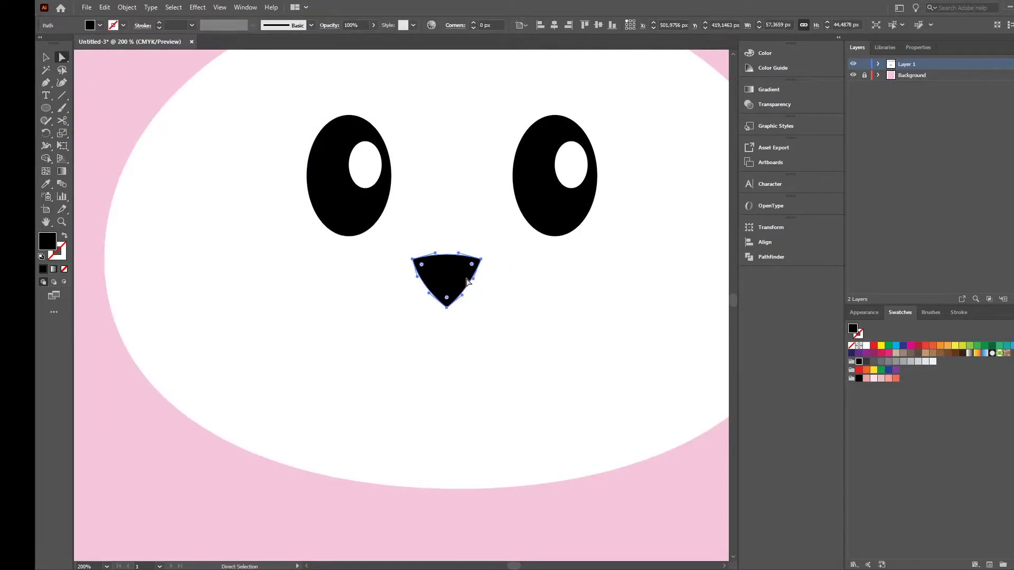
{"action": "left_click_drag", "start_coordinate": [473, 265], "coordinate": [470, 267]}
{"action": "left_click", "coordinate": [518, 294]}
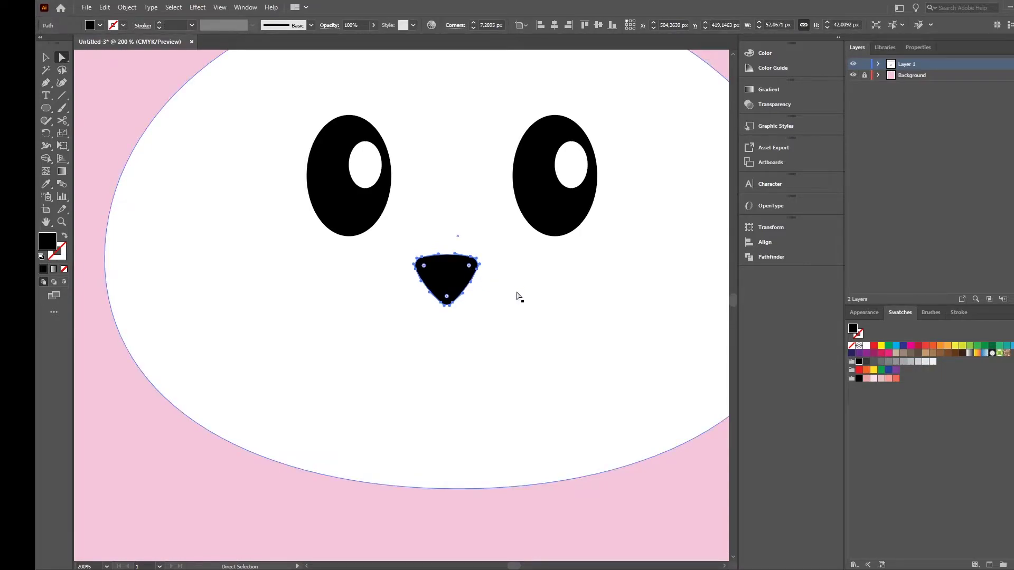
Step: Shift the rounded black nose slightly up and to the right so it sits midway between the eyes
{"action": "left_click", "coordinate": [46, 57]}
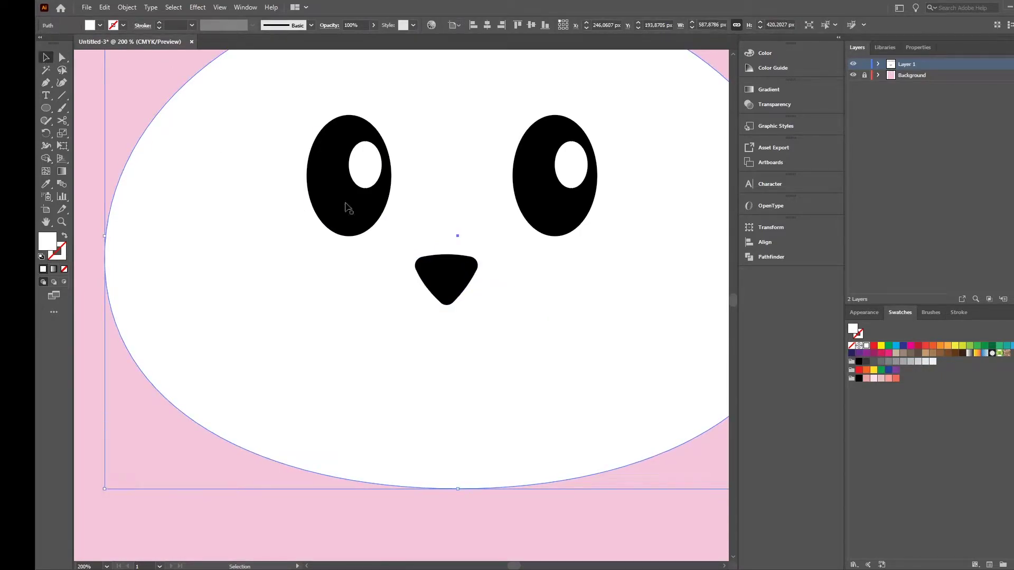
{"action": "left_click_drag", "start_coordinate": [460, 287], "coordinate": [467, 282]}
{"action": "left_click", "coordinate": [410, 278]}
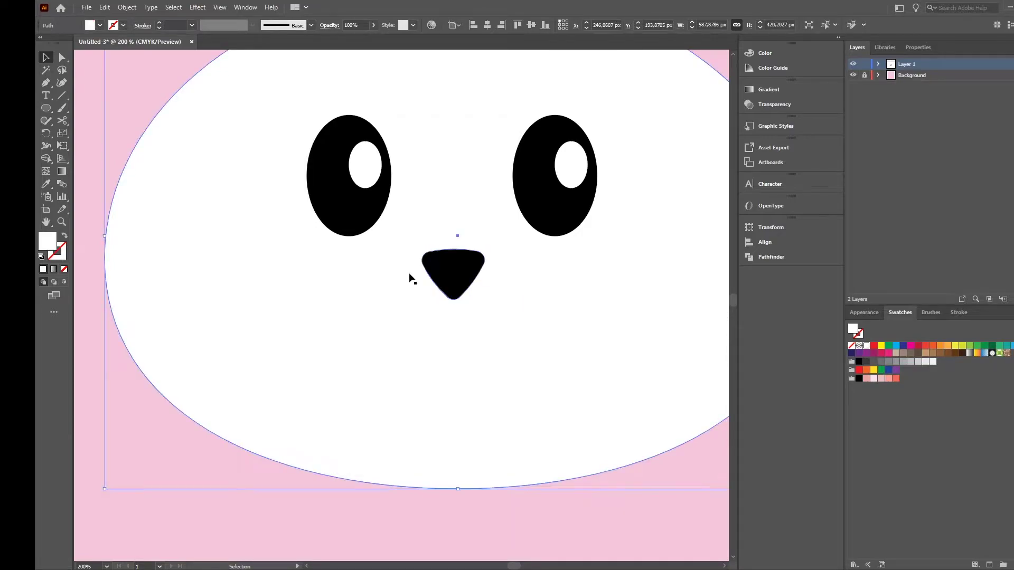
Step: Start a mouth path with the Pen tool by drawing a short vertical line straight down from the nose's lower tip
{"action": "left_click", "coordinate": [47, 83]}
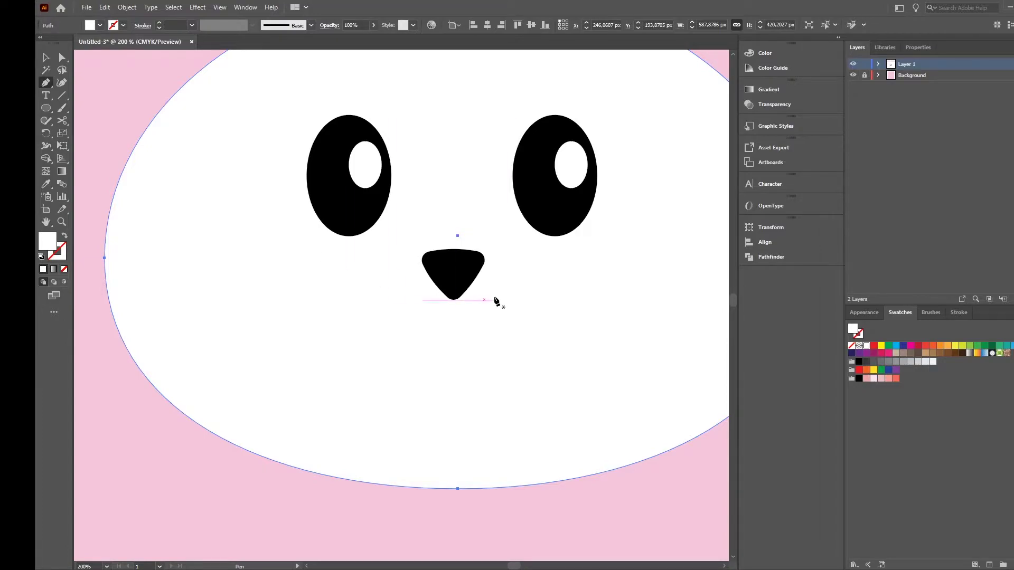
{"action": "left_click", "coordinate": [453, 294]}
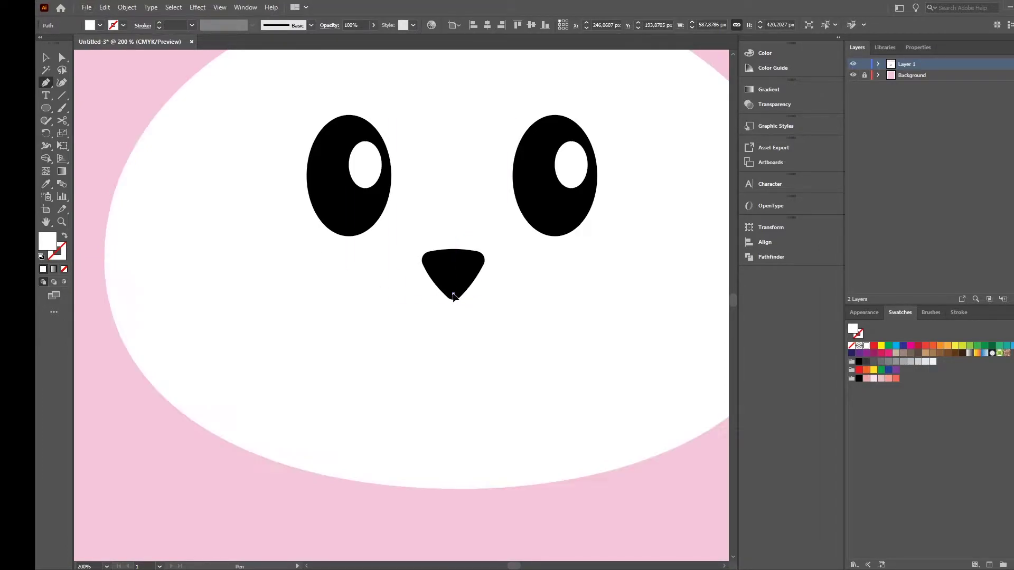
{"action": "left_click", "coordinate": [453, 334]}
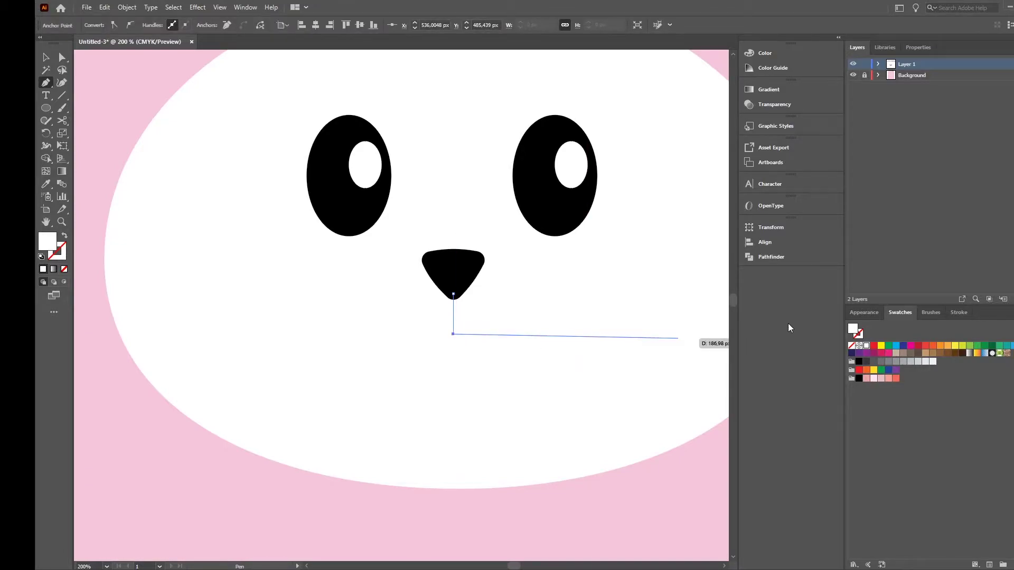
Step: Give the vertical mouth line no fill and a black stroke with a weight of 5 pt
{"action": "left_click", "coordinate": [852, 345]}
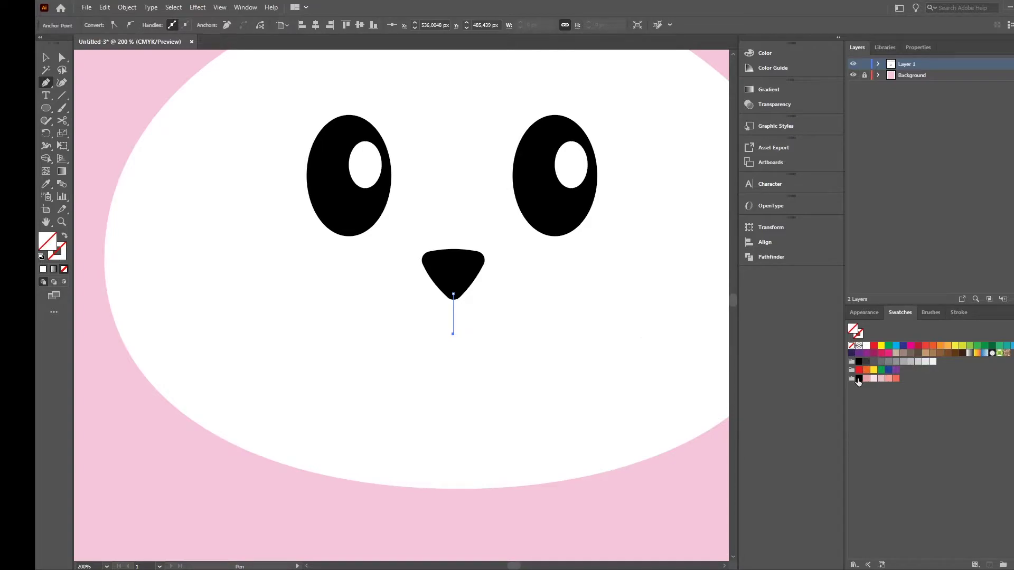
{"action": "left_click", "coordinate": [861, 336]}
{"action": "left_click", "coordinate": [858, 379]}
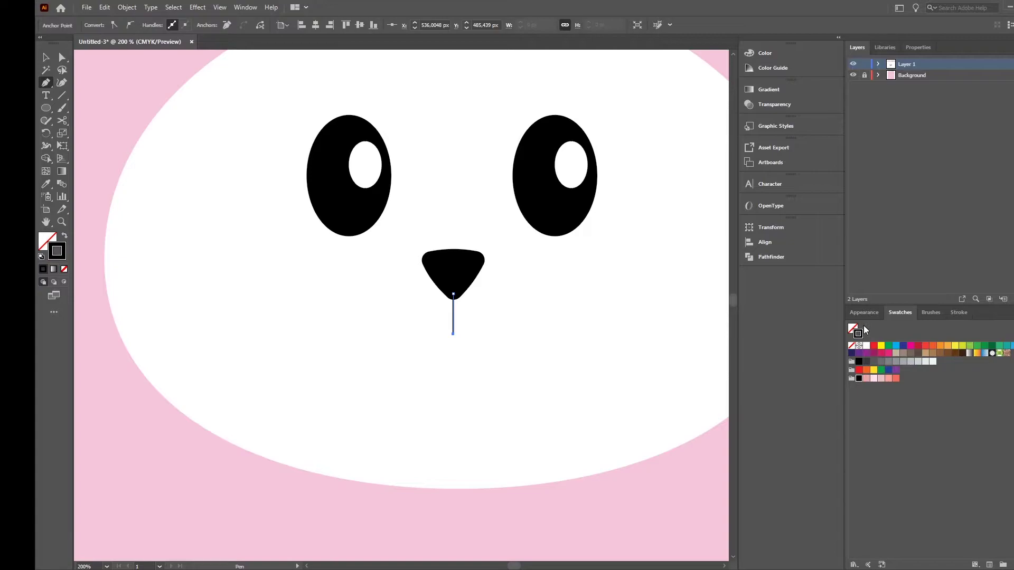
{"action": "left_click", "coordinate": [863, 312]}
{"action": "left_click", "coordinate": [916, 344]}
{"action": "left_click", "coordinate": [920, 340]}
{"action": "left_click", "coordinate": [920, 340]}
{"action": "left_click", "coordinate": [921, 340]}
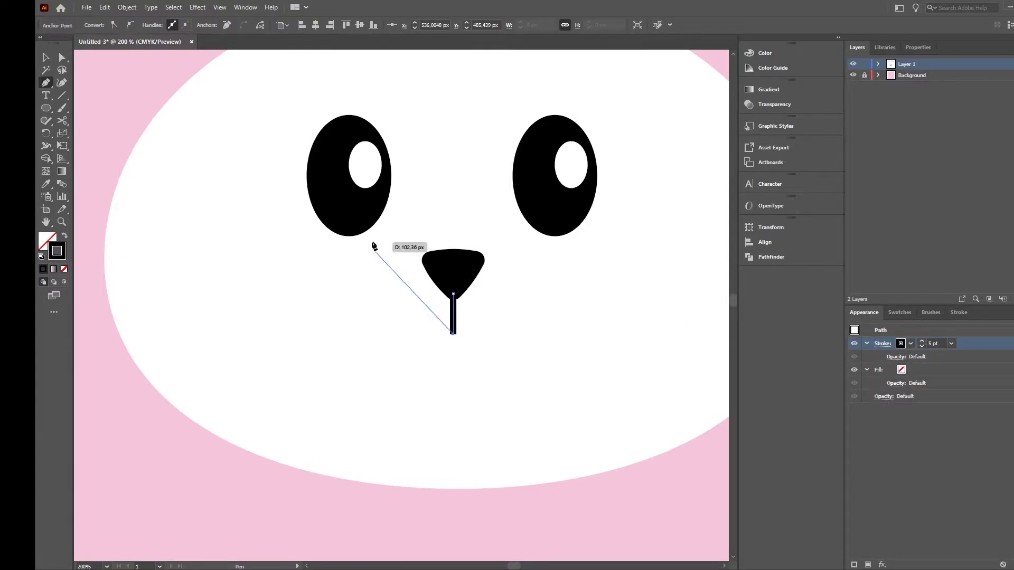
Step: Extend the mouth line about 67 px to the left as a downward-bowed curve and give its stroke round caps
{"action": "left_click", "coordinate": [373, 334]}
{"action": "left_click_drag", "start_coordinate": [393, 334], "coordinate": [411, 342]}
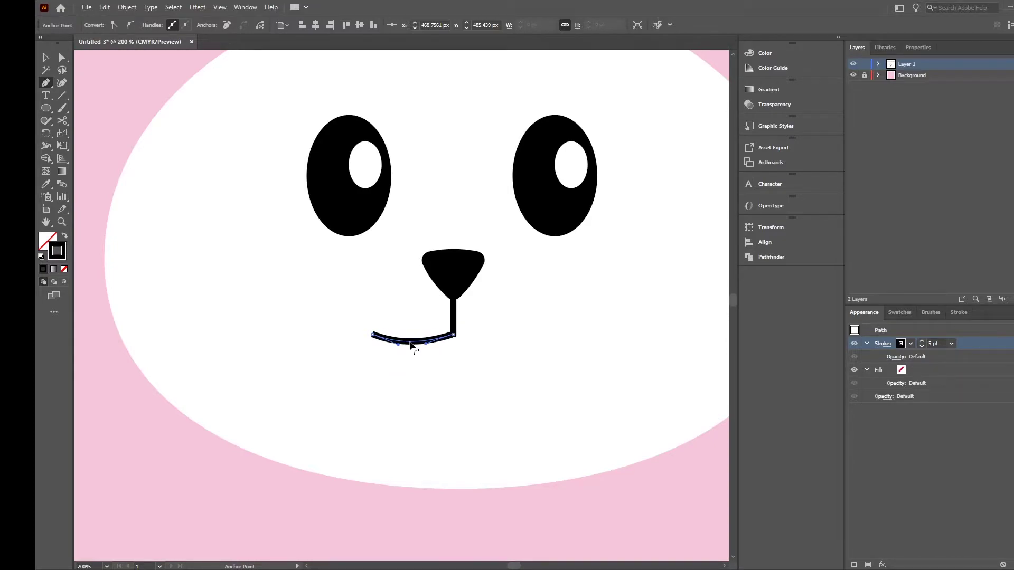
{"action": "left_click", "coordinate": [881, 345]}
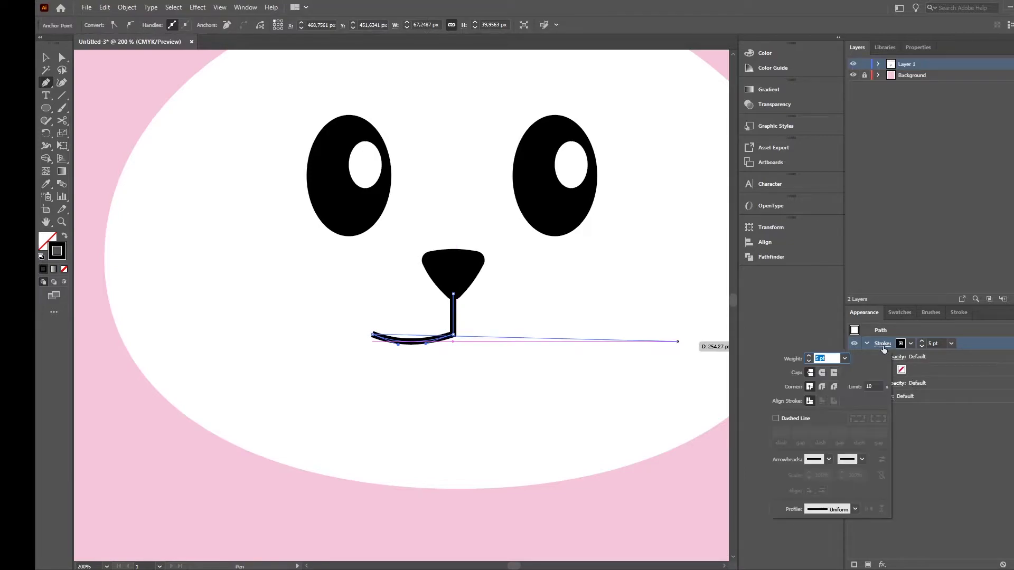
{"action": "left_click", "coordinate": [823, 373]}
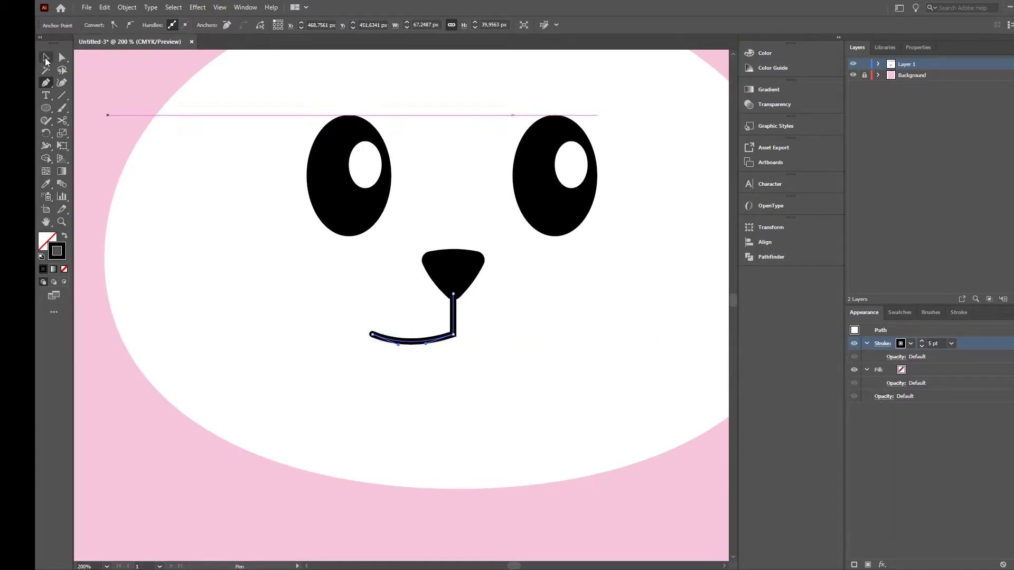
{"action": "key", "text": "v"}
{"action": "left_click", "coordinate": [128, 105]}
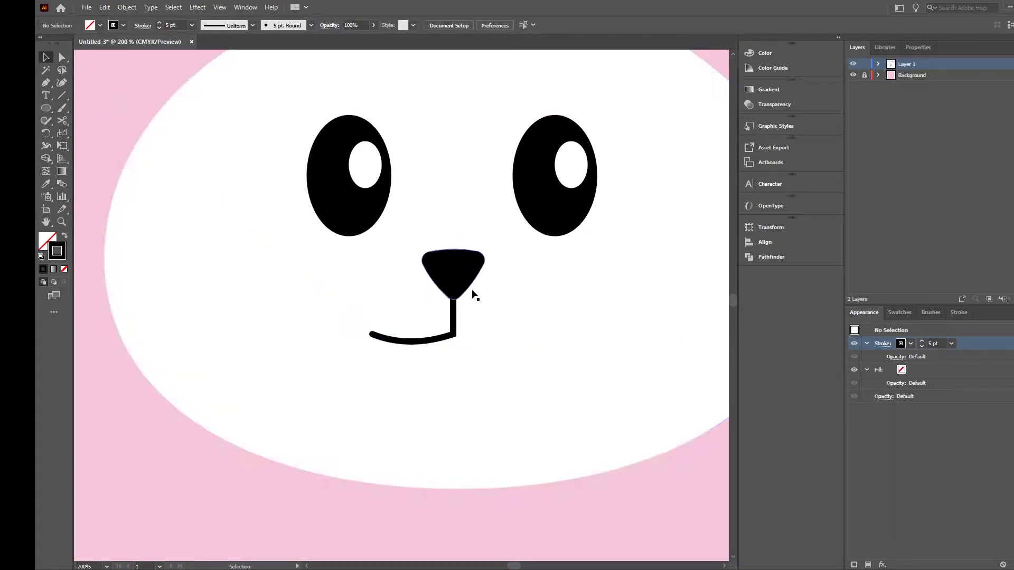
Step: Reflect a copy of the mouth line across the vertical axis and move it right so both halves meet under the nose
{"action": "left_click", "coordinate": [455, 328]}
{"action": "right_click", "coordinate": [454, 330]}
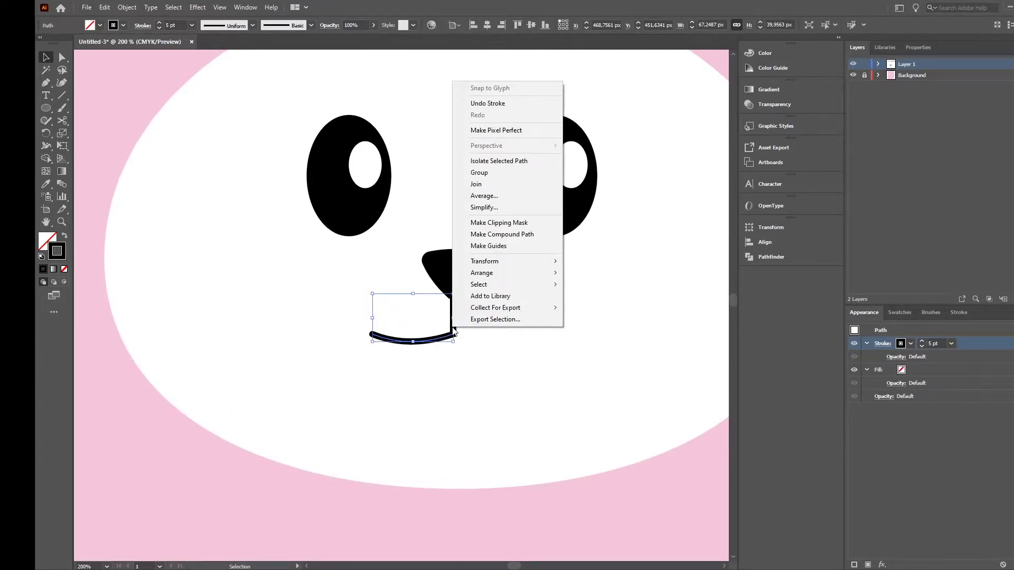
{"action": "mouse_move", "coordinate": [508, 273]}
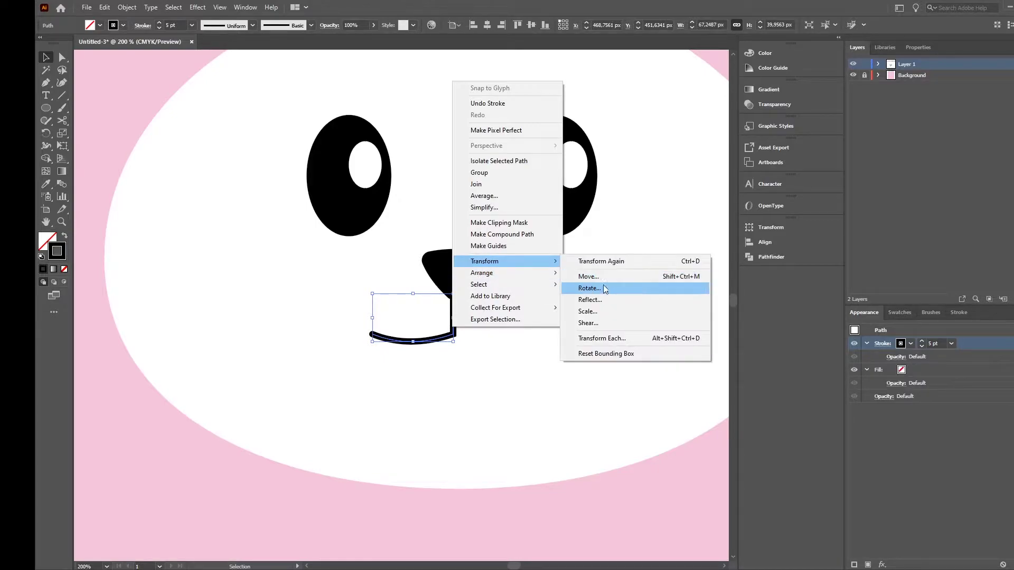
{"action": "left_click", "coordinate": [600, 300]}
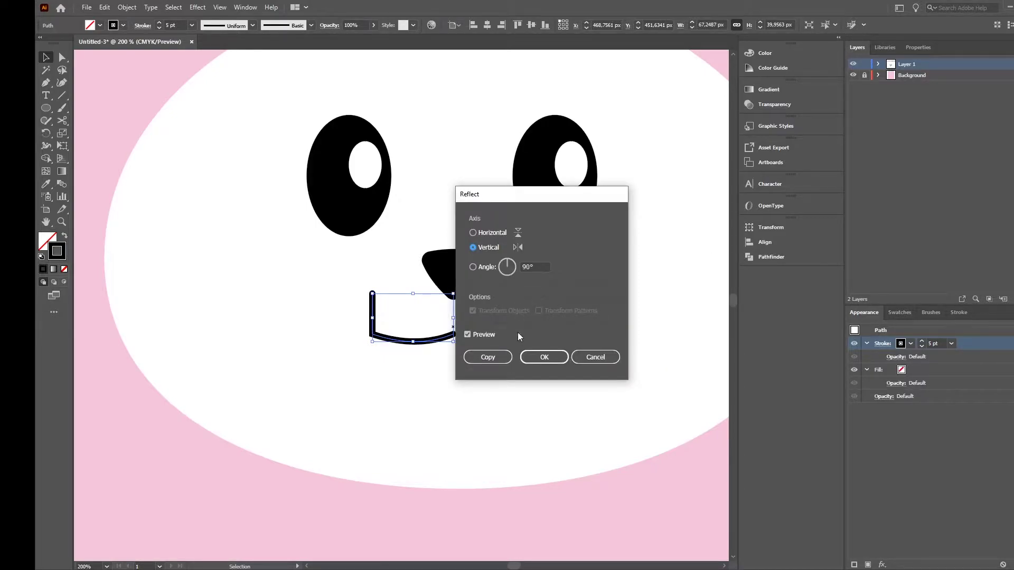
{"action": "left_click", "coordinate": [500, 355]}
{"action": "left_click", "coordinate": [125, 108]}
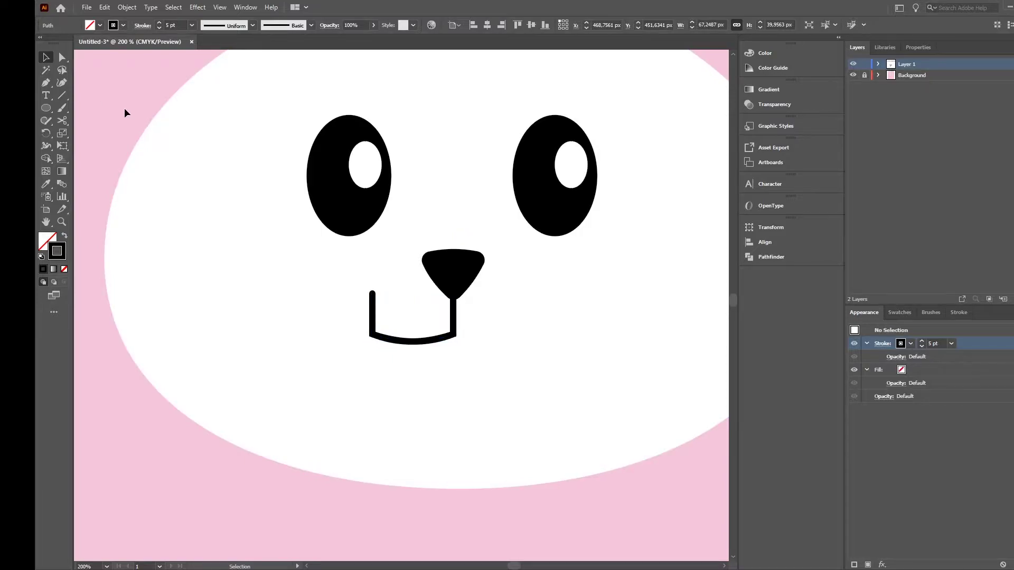
{"action": "left_click_drag", "start_coordinate": [376, 308], "coordinate": [455, 315]}
{"action": "left_click", "coordinate": [623, 311]}
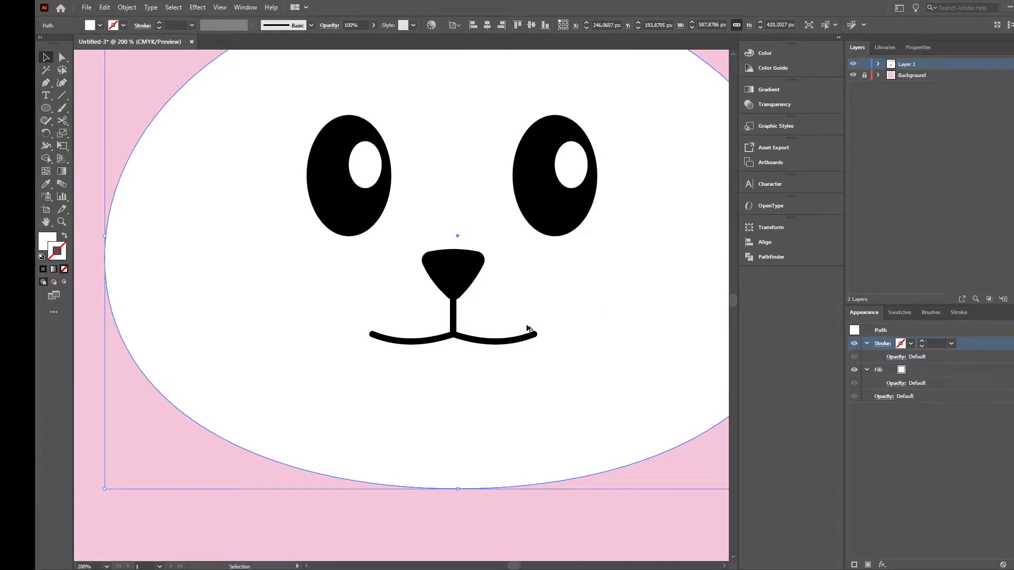
{"action": "scroll", "coordinate": [527, 330], "scroll_direction": "down", "scroll_amount": 2}
{"action": "scroll", "coordinate": [506, 308], "scroll_direction": "up", "scroll_amount": 2}
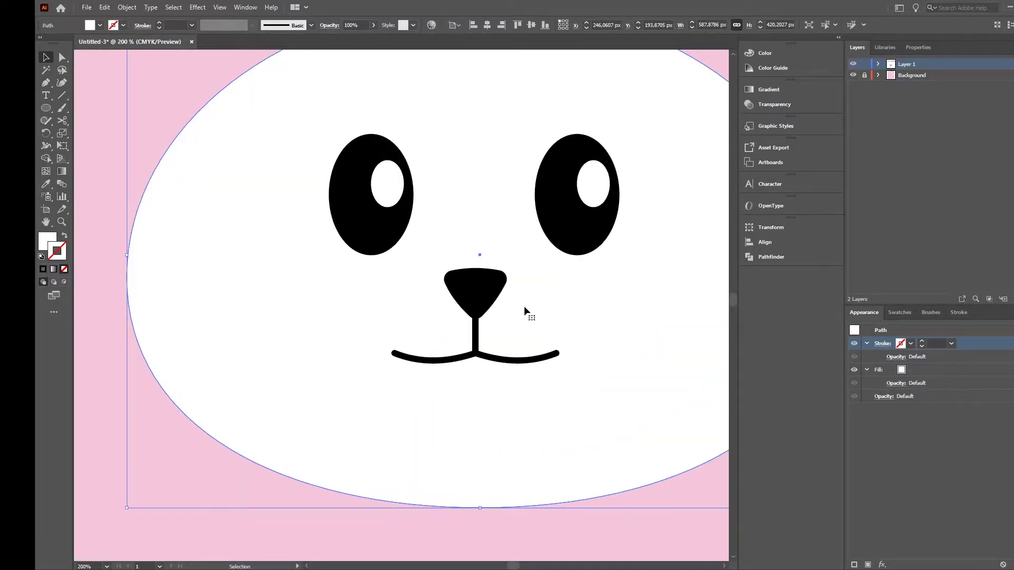
{"action": "left_click", "coordinate": [491, 298]}
{"action": "left_click", "coordinate": [555, 304]}
{"action": "scroll", "coordinate": [553, 305], "scroll_direction": "down", "scroll_amount": 1}
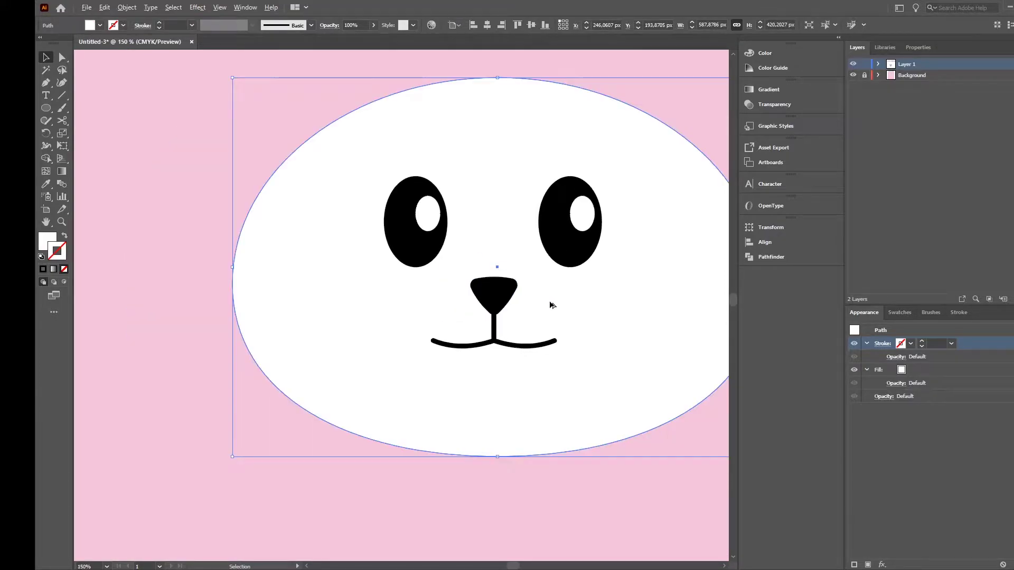
{"action": "scroll", "coordinate": [698, 305], "scroll_direction": "down", "scroll_amount": 1}
{"action": "scroll", "coordinate": [705, 298], "scroll_direction": "up", "scroll_amount": 1}
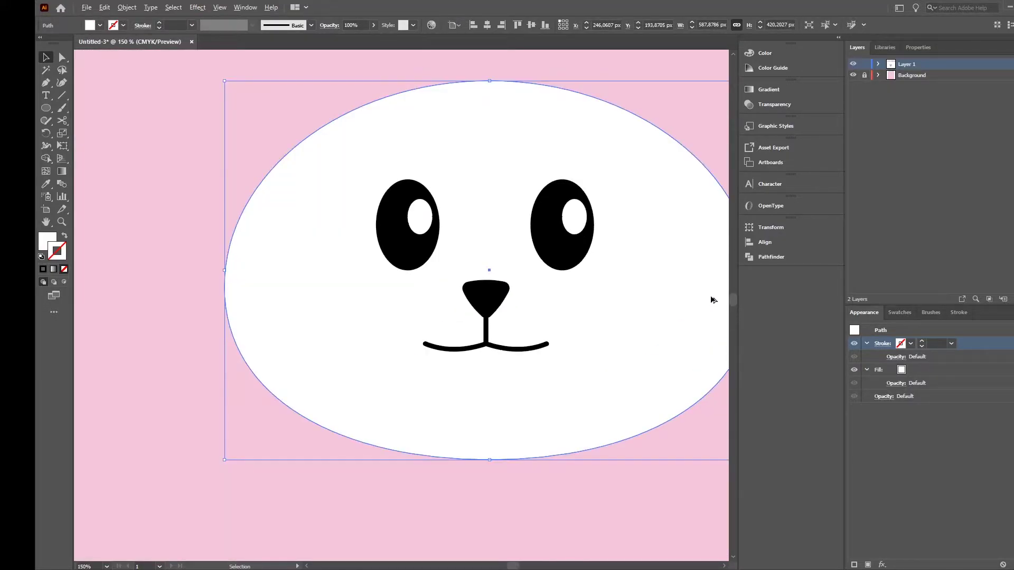
Step: Make a copy of the white head shape scaled down to about 39 by 28 px and place it on the left cheek
{"action": "left_click", "coordinate": [46, 108]}
{"action": "left_click", "coordinate": [46, 57]}
{"action": "key", "text": "a"}
{"action": "key", "text": "v"}
{"action": "key", "text": "ctrl+c"}
{"action": "key", "text": "ctrl+v"}
{"action": "left_click_drag", "start_coordinate": [667, 495], "coordinate": [305, 300]}
{"action": "key", "text": "ctrl+shift+a"}
{"action": "left_click", "coordinate": [498, 369]}
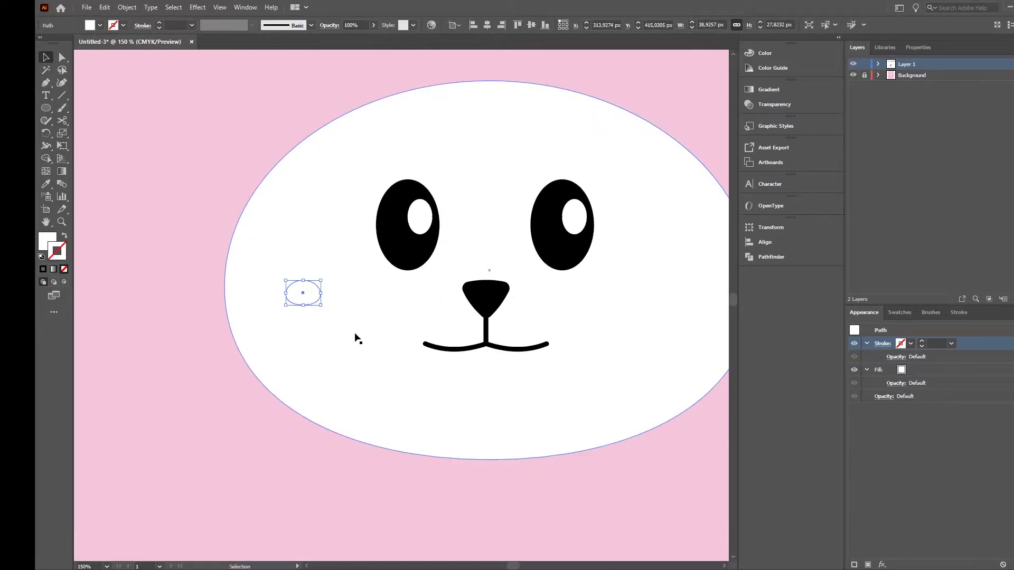
Step: Color the small cheek oval pale pink by sampling the #FCE3EE palette swatch with the Eyedropper
{"action": "scroll", "coordinate": [355, 336], "scroll_direction": "down", "scroll_amount": 2}
{"action": "scroll", "coordinate": [362, 333], "scroll_direction": "up", "scroll_amount": 1}
{"action": "scroll", "coordinate": [361, 328], "scroll_direction": "up", "scroll_amount": 1}
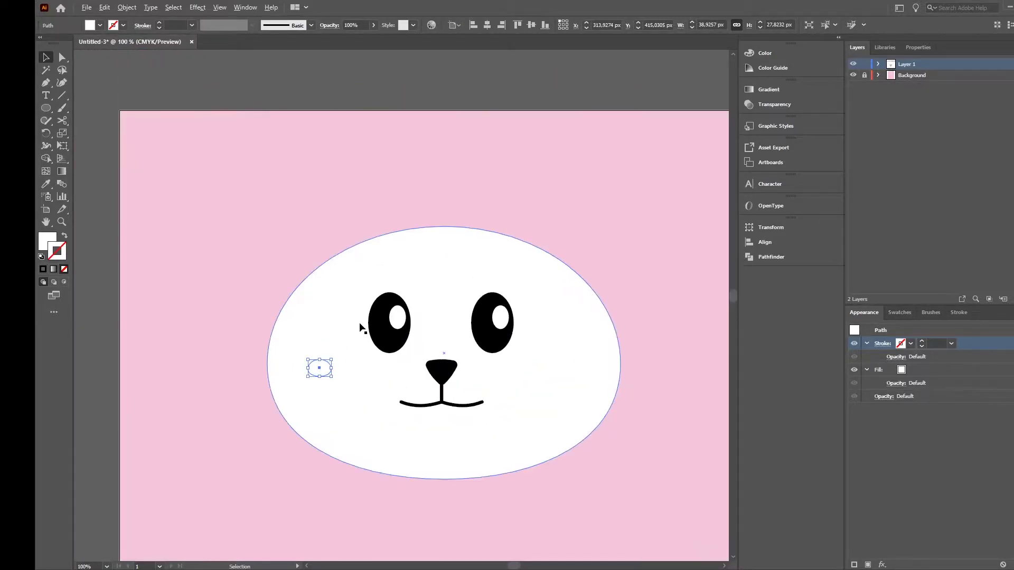
{"action": "scroll", "coordinate": [362, 328], "scroll_direction": "down", "scroll_amount": 1}
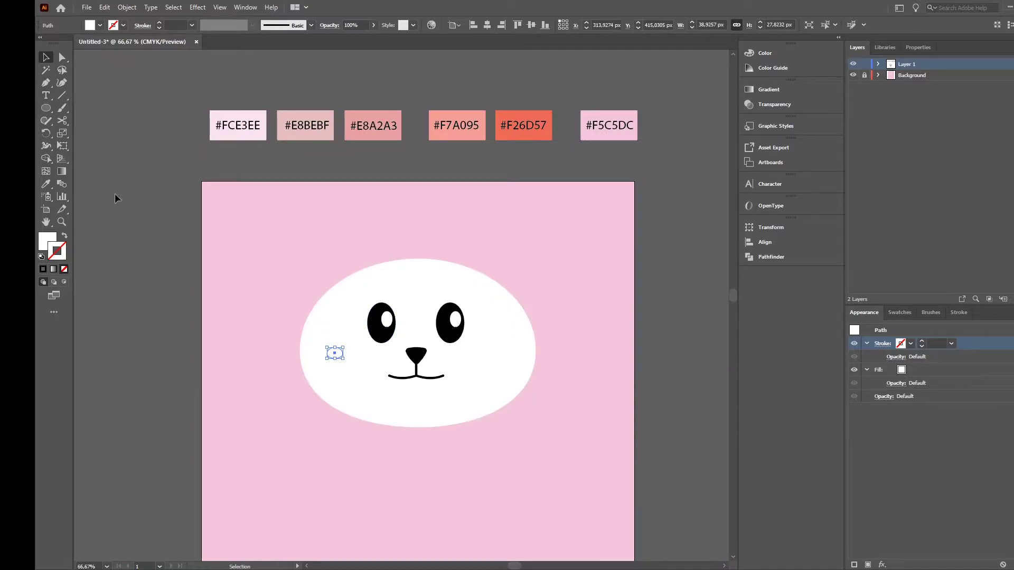
{"action": "left_click", "coordinate": [46, 184]}
{"action": "left_click", "coordinate": [243, 132]}
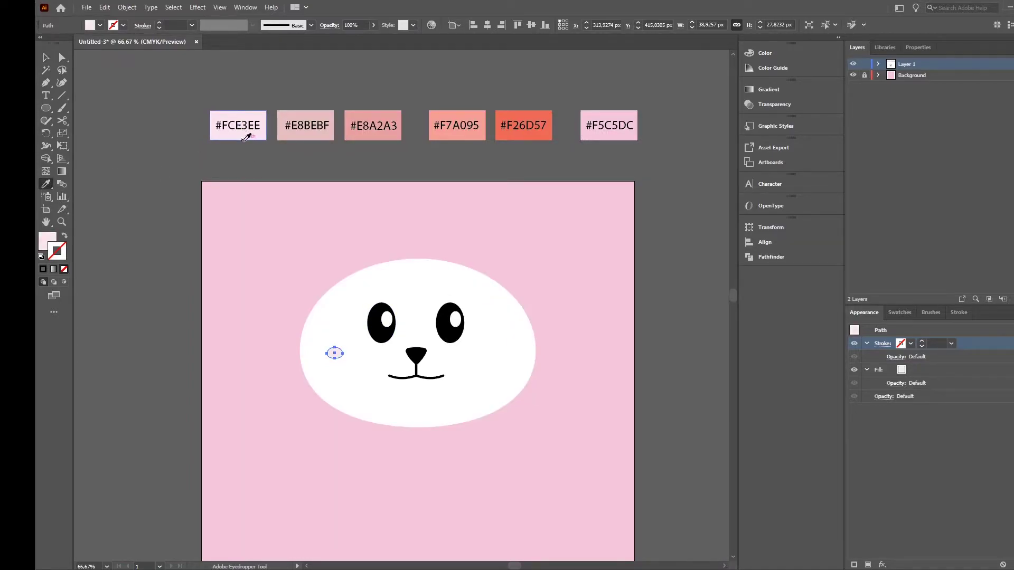
{"action": "left_click", "coordinate": [46, 57]}
{"action": "left_click", "coordinate": [262, 238]}
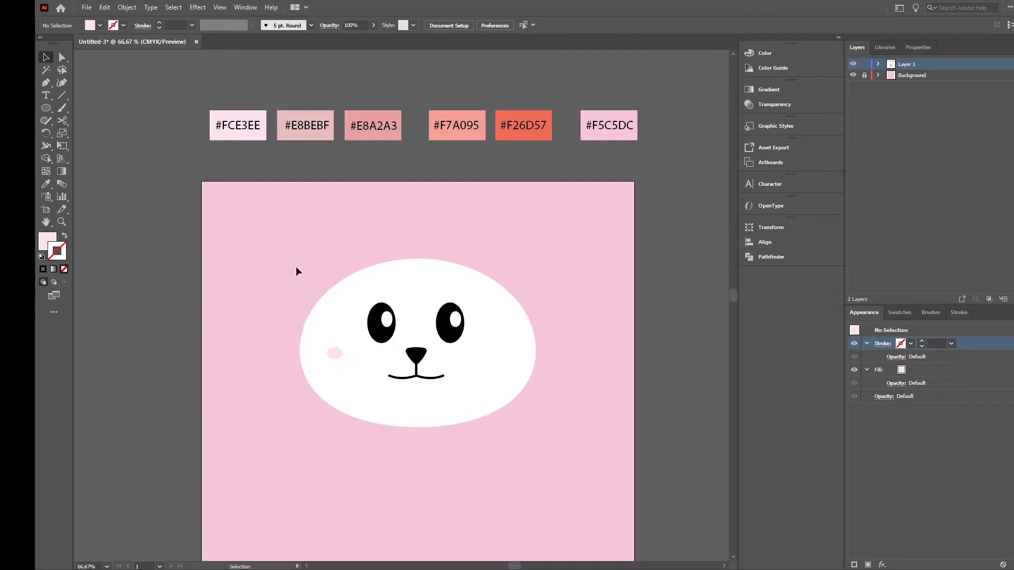
Step: Enlarge the pale pink cheek oval to about 63 by 45 px and duplicate it onto the right cheek
{"action": "scroll", "coordinate": [374, 348], "scroll_direction": "up", "scroll_amount": 1}
{"action": "left_click", "coordinate": [318, 355]}
{"action": "left_click_drag", "start_coordinate": [331, 365], "coordinate": [571, 357]}
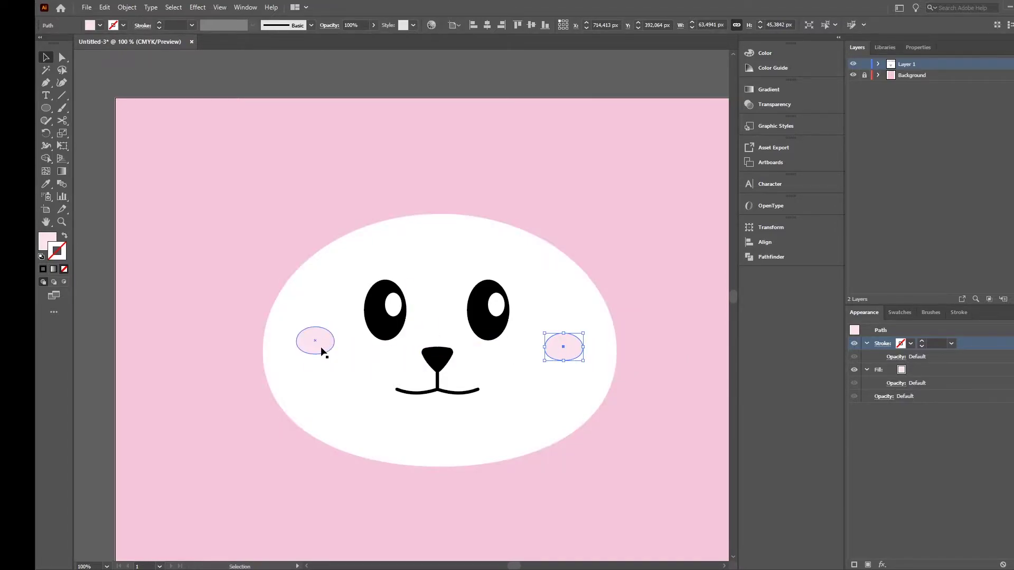
{"action": "left_click", "coordinate": [645, 405]}
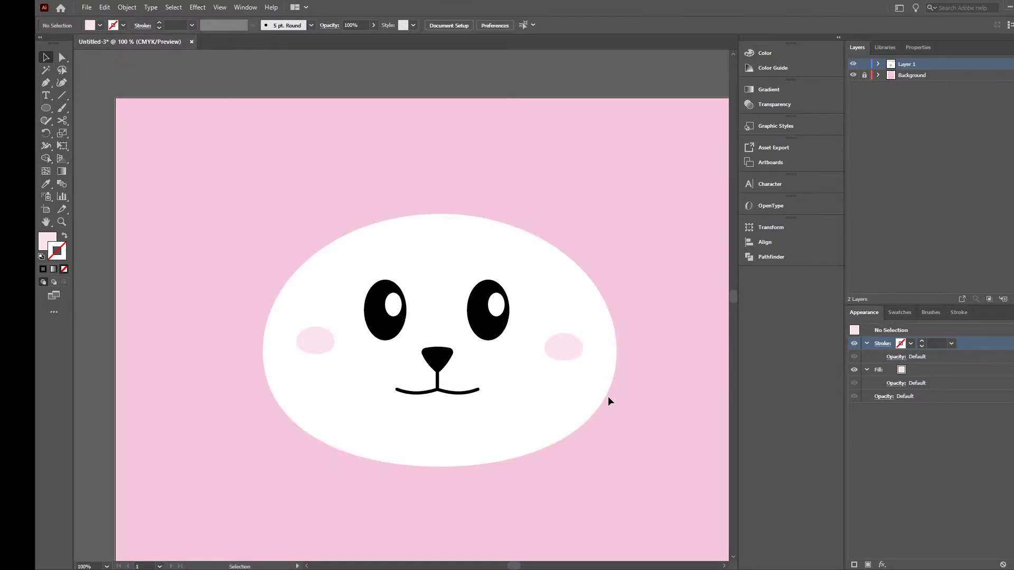
Step: Draw a tall pale pink ellipse about 144 by 230 px overlapping the head's upper left edge as an ear
{"action": "scroll", "coordinate": [607, 396], "scroll_direction": "down", "scroll_amount": 1}
{"action": "scroll", "coordinate": [598, 420], "scroll_direction": "down", "scroll_amount": 2}
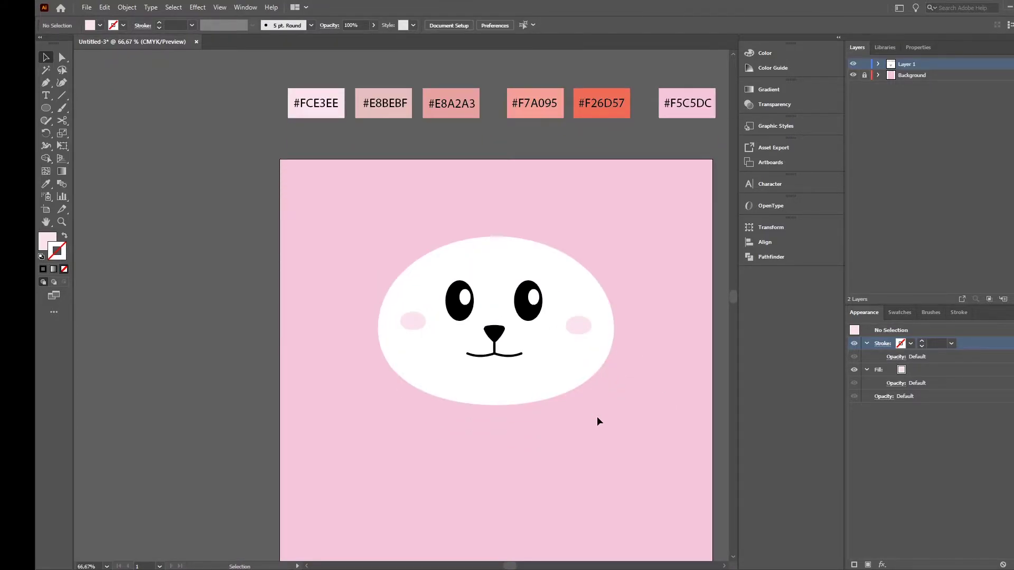
{"action": "scroll", "coordinate": [598, 421], "scroll_direction": "up", "scroll_amount": 2}
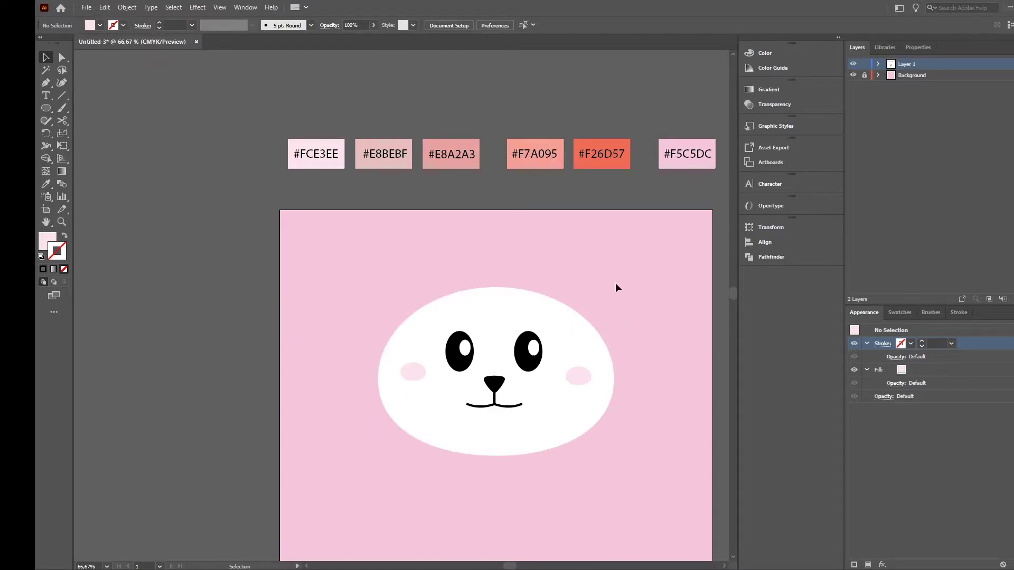
{"action": "scroll", "coordinate": [635, 280], "scroll_direction": "up", "scroll_amount": 1}
{"action": "scroll", "coordinate": [635, 279], "scroll_direction": "down", "scroll_amount": 1}
{"action": "left_click", "coordinate": [48, 109]}
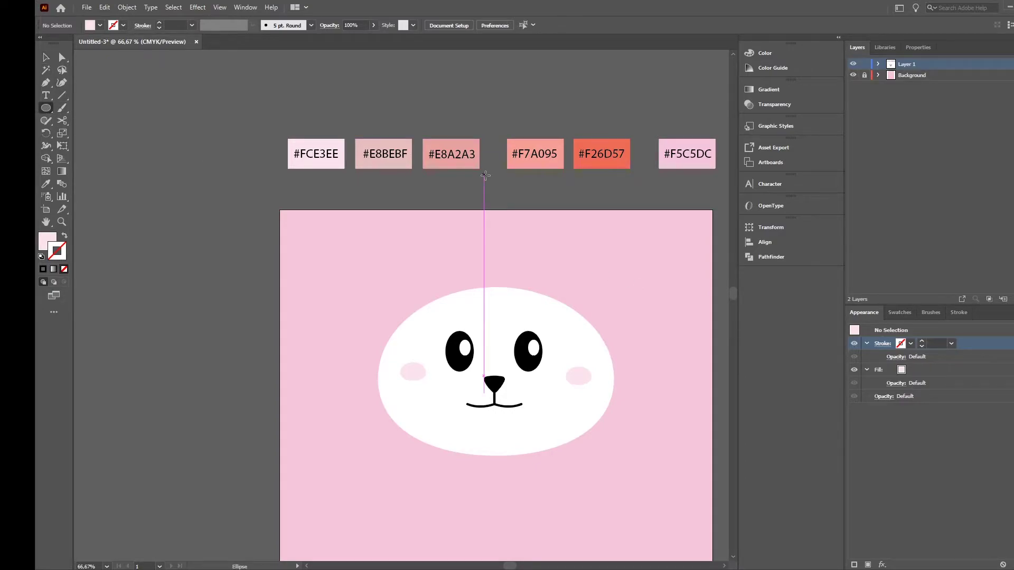
{"action": "left_click_drag", "start_coordinate": [388, 252], "coordinate": [425, 293]}
{"action": "left_click", "coordinate": [45, 57]}
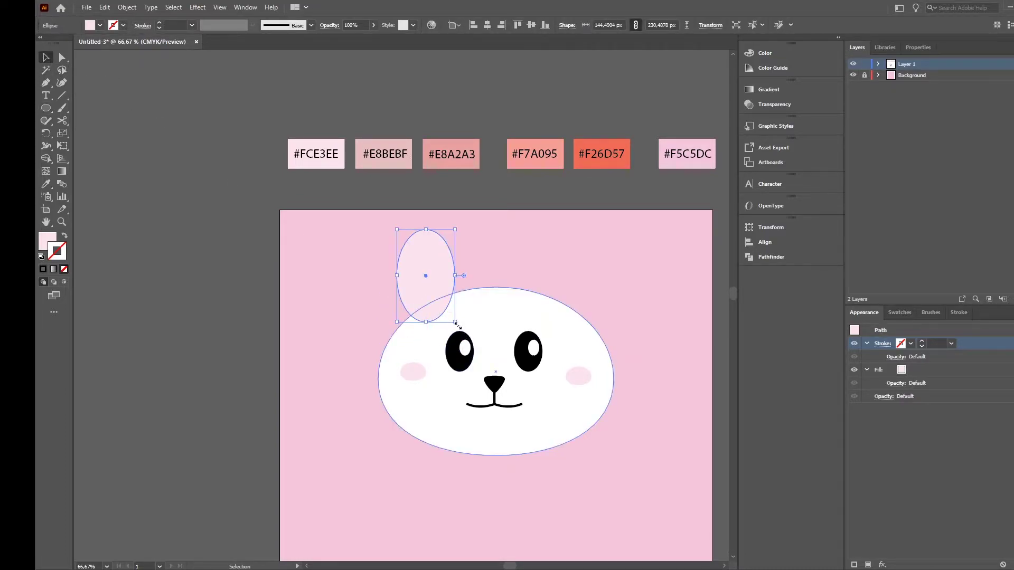
Step: Tilt the pale pink ear ellipse counterclockwise and add a smaller concentric copy inside it, about 117 by 186 px
{"action": "left_click_drag", "start_coordinate": [461, 325], "coordinate": [472, 299]}
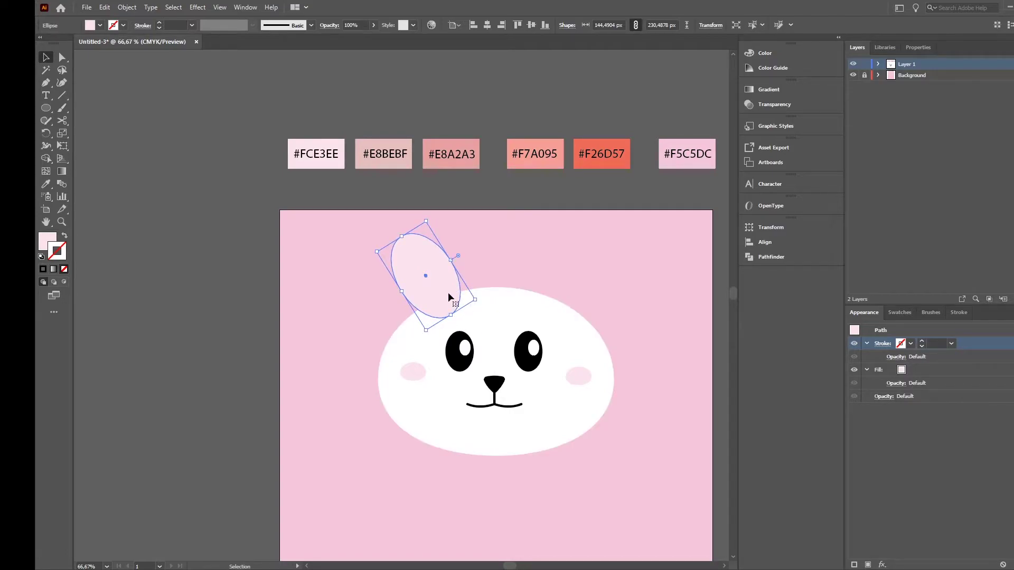
{"action": "key", "text": "a"}
{"action": "key", "text": "v"}
{"action": "key", "text": "a"}
{"action": "mouse_move", "coordinate": [454, 301]}
{"action": "left_mouse_down"}
{"action": "mouse_move", "coordinate": [432, 312]}
{"action": "mouse_move", "coordinate": [442, 289]}
{"action": "mouse_move", "coordinate": [467, 294]}
{"action": "left_mouse_up"}
{"action": "key", "text": "v"}
{"action": "left_click", "coordinate": [516, 277]}
{"action": "left_click", "coordinate": [452, 281]}
{"action": "left_click", "coordinate": [490, 266]}
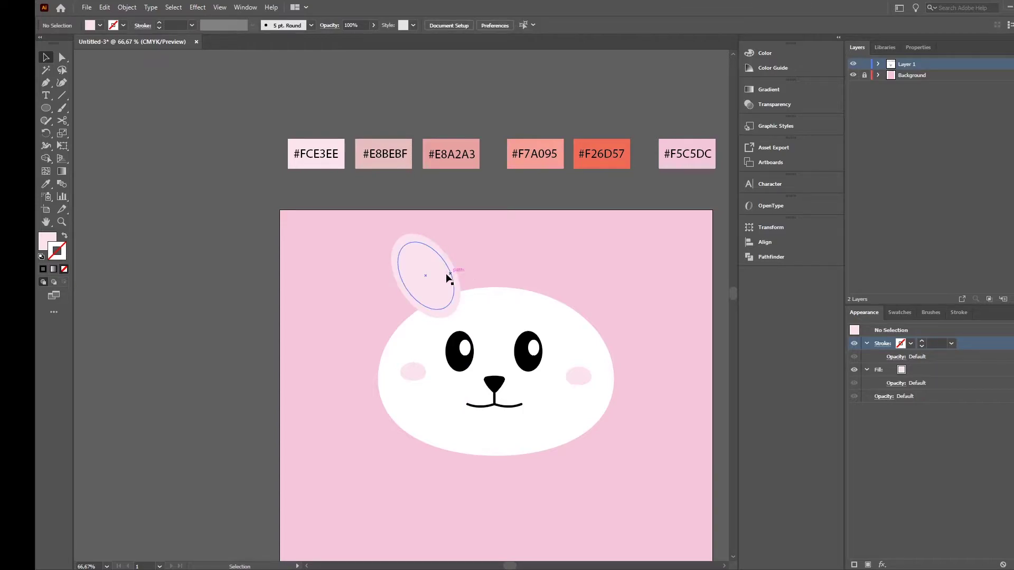
Step: Fill the larger outer ear ellipse with white
{"action": "scroll", "coordinate": [449, 277], "scroll_direction": "up", "scroll_amount": 2}
{"action": "left_click", "coordinate": [478, 275]}
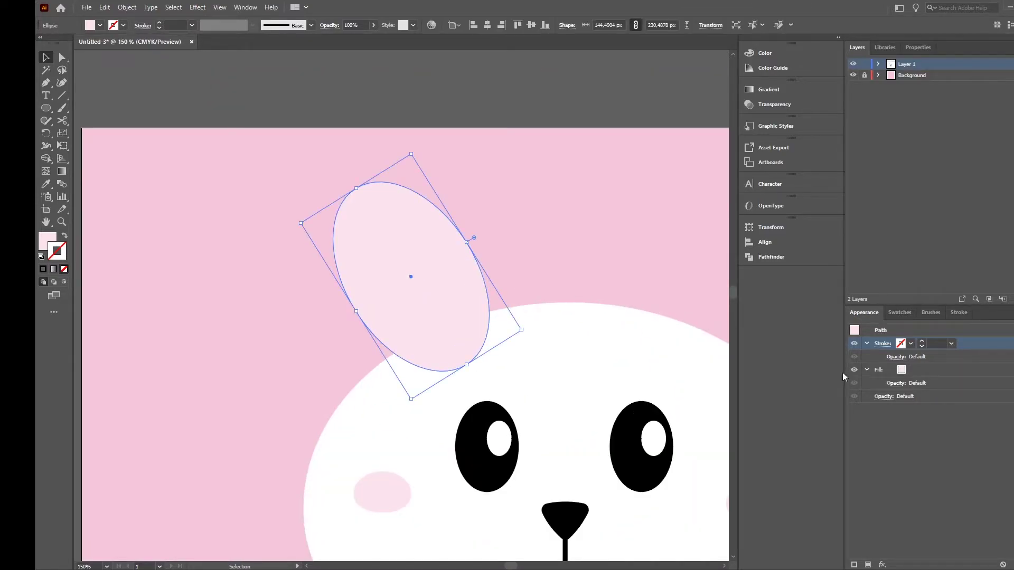
{"action": "left_click", "coordinate": [902, 370]}
{"action": "left_click", "coordinate": [910, 369]}
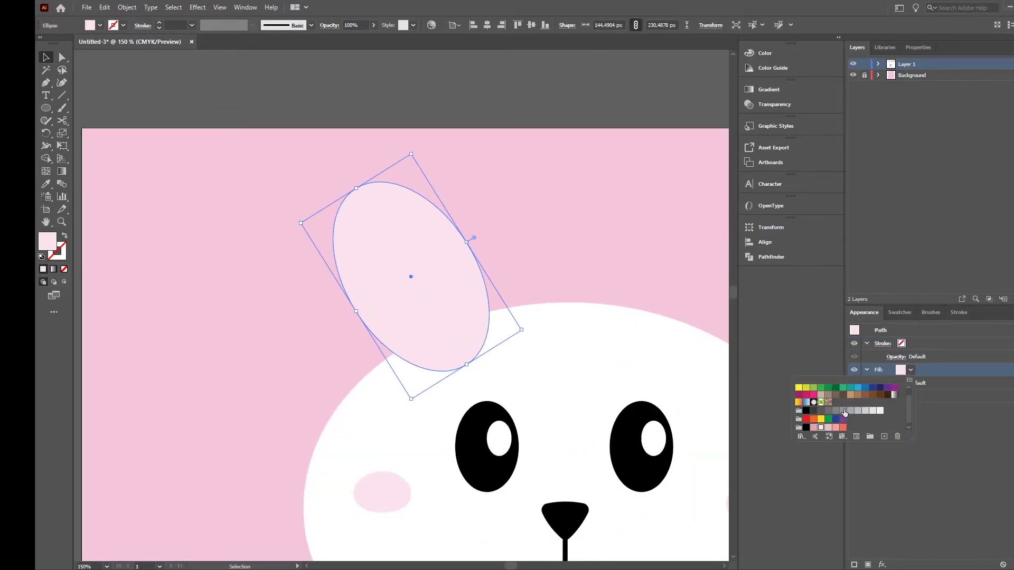
{"action": "scroll", "coordinate": [844, 412], "scroll_direction": "up", "scroll_amount": 1}
{"action": "left_click", "coordinate": [814, 388]}
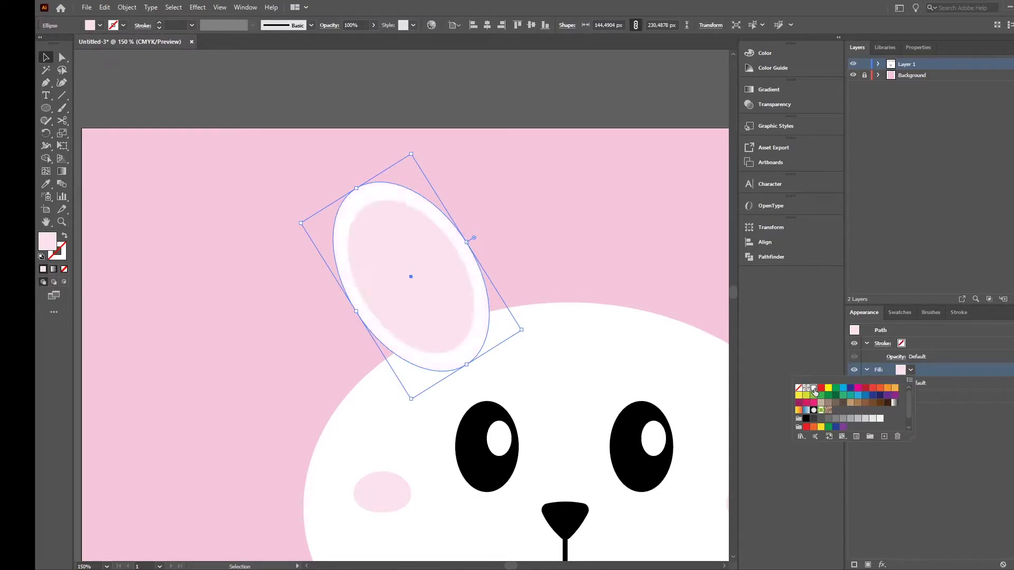
{"action": "left_click", "coordinate": [656, 278]}
{"action": "left_click", "coordinate": [657, 277]}
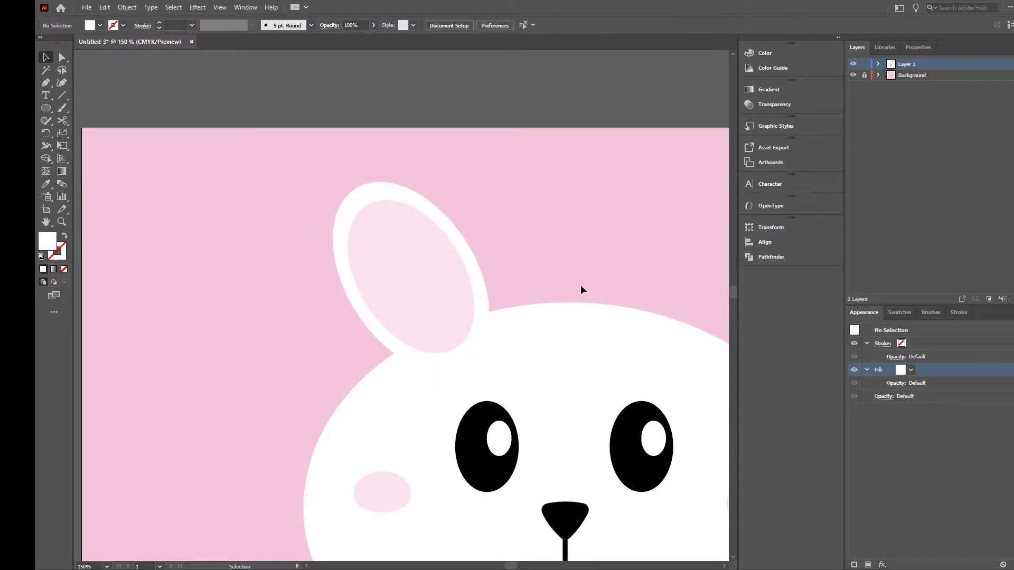
Step: Duplicate the white outer ear ellipse and rotate the copy outward to form a folded flap on the ear's left side
{"action": "left_click", "coordinate": [456, 307]}
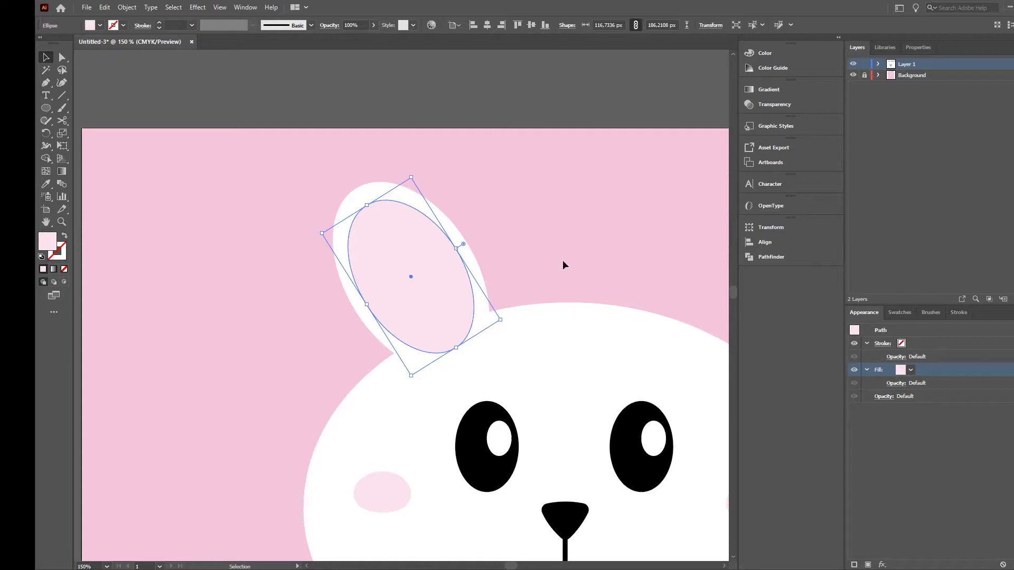
{"action": "scroll", "coordinate": [562, 259], "scroll_direction": "down", "scroll_amount": 1}
{"action": "left_click", "coordinate": [506, 268]}
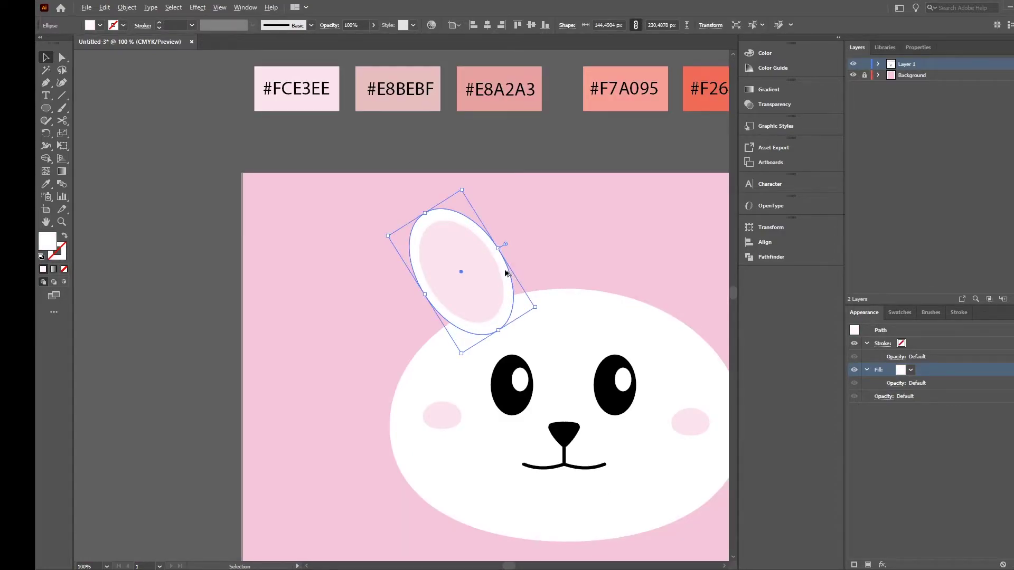
{"action": "left_click_drag", "start_coordinate": [506, 273], "coordinate": [396, 293]}
{"action": "left_click_drag", "start_coordinate": [429, 329], "coordinate": [450, 250]}
{"action": "scroll", "coordinate": [453, 287], "scroll_direction": "up", "scroll_amount": 1}
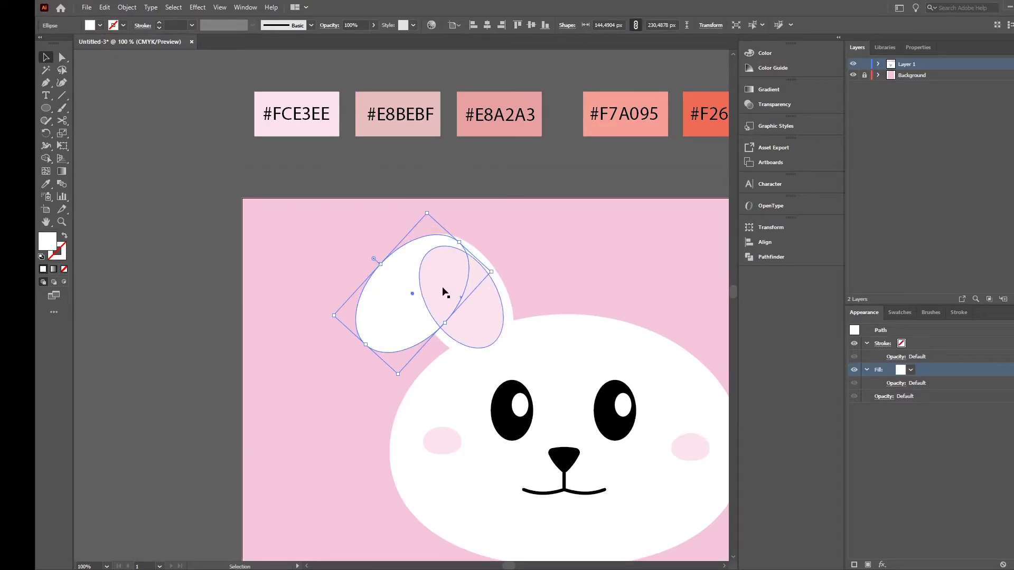
{"action": "left_click", "coordinate": [574, 277]}
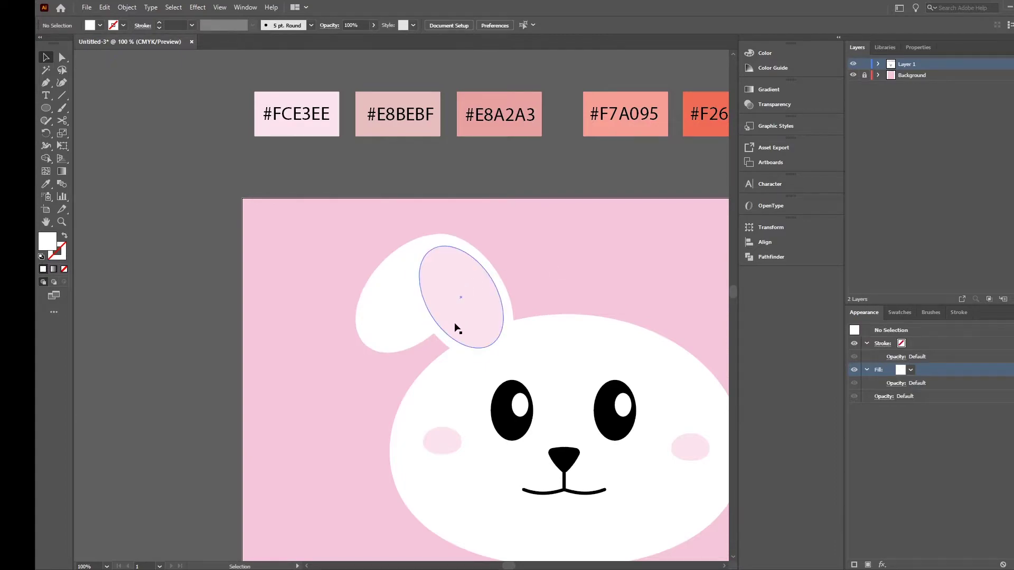
Step: Move the white flap ellipse to the top of Layer 1's stacking order, above the pink inner ear
{"action": "left_click", "coordinate": [403, 309]}
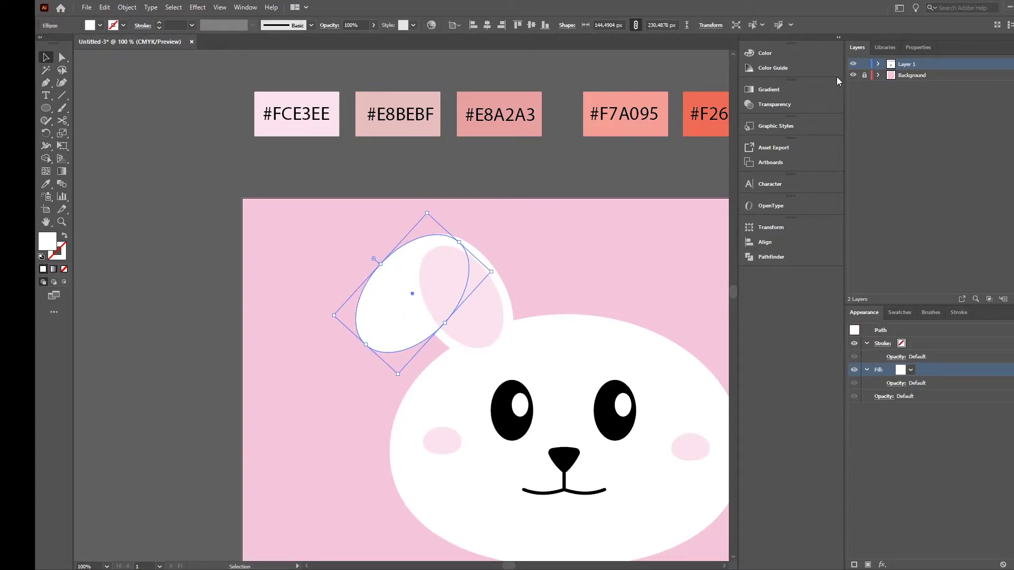
{"action": "left_click", "coordinate": [878, 64]}
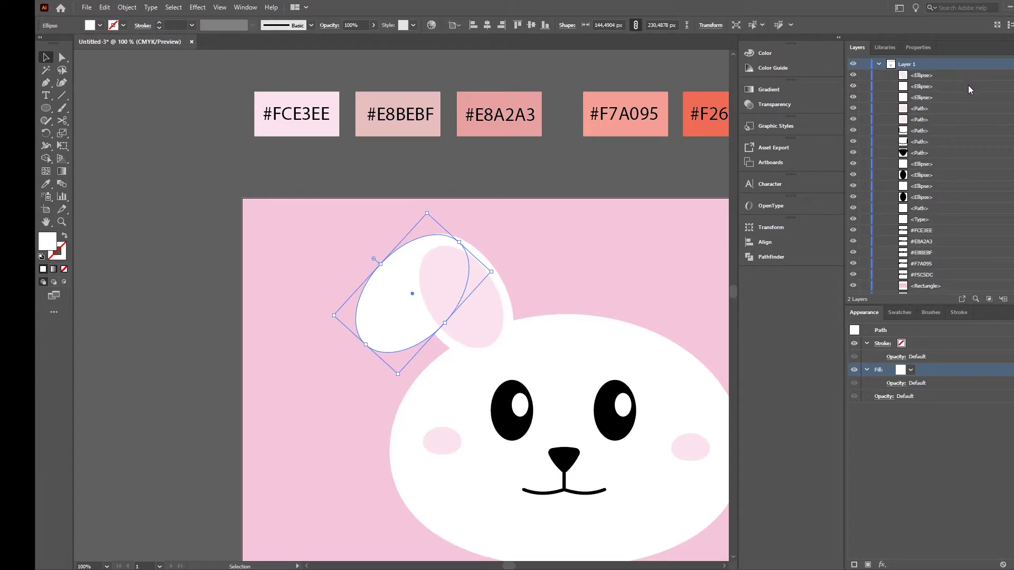
{"action": "left_click_drag", "start_coordinate": [967, 87], "coordinate": [968, 74]}
{"action": "left_click", "coordinate": [627, 242]}
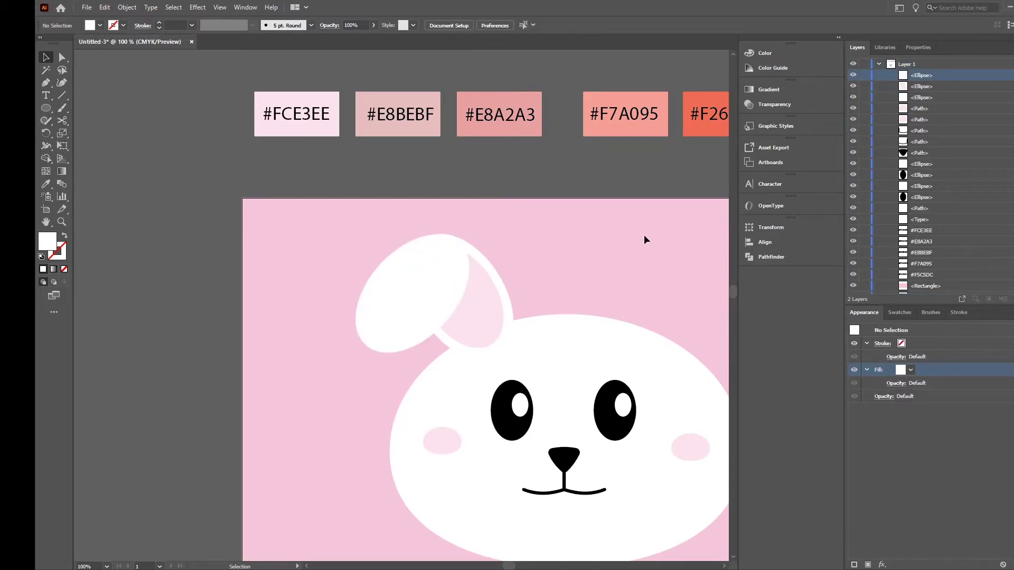
{"action": "scroll", "coordinate": [644, 234], "scroll_direction": "down", "scroll_amount": 1}
{"action": "scroll", "coordinate": [649, 232], "scroll_direction": "up", "scroll_amount": 1}
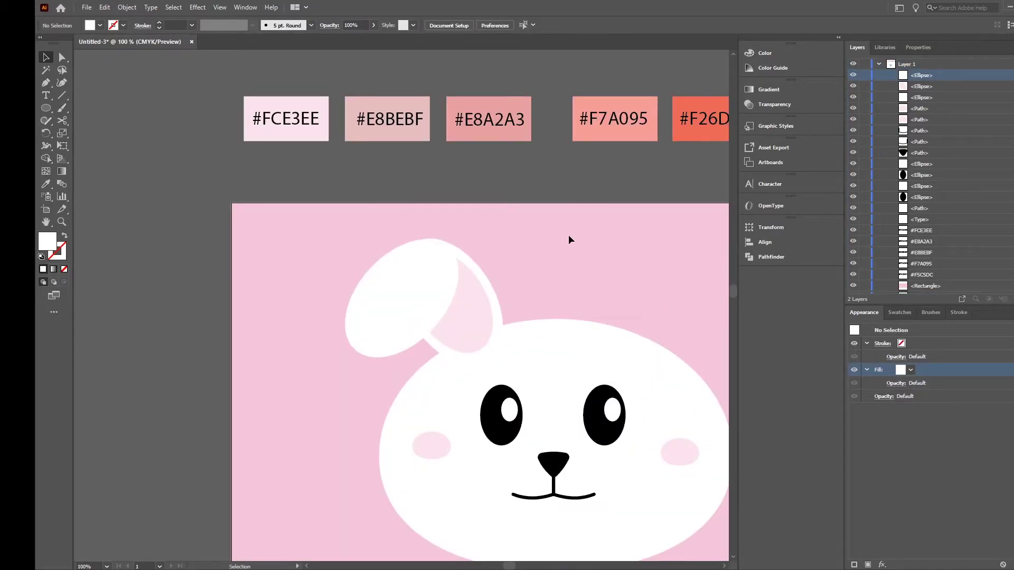
Step: Rotate the three ear shapes together about 7° clockwise and shift them up and right on the head
{"action": "left_click_drag", "start_coordinate": [325, 244], "coordinate": [486, 328]}
{"action": "left_click_drag", "start_coordinate": [504, 238], "coordinate": [525, 233]}
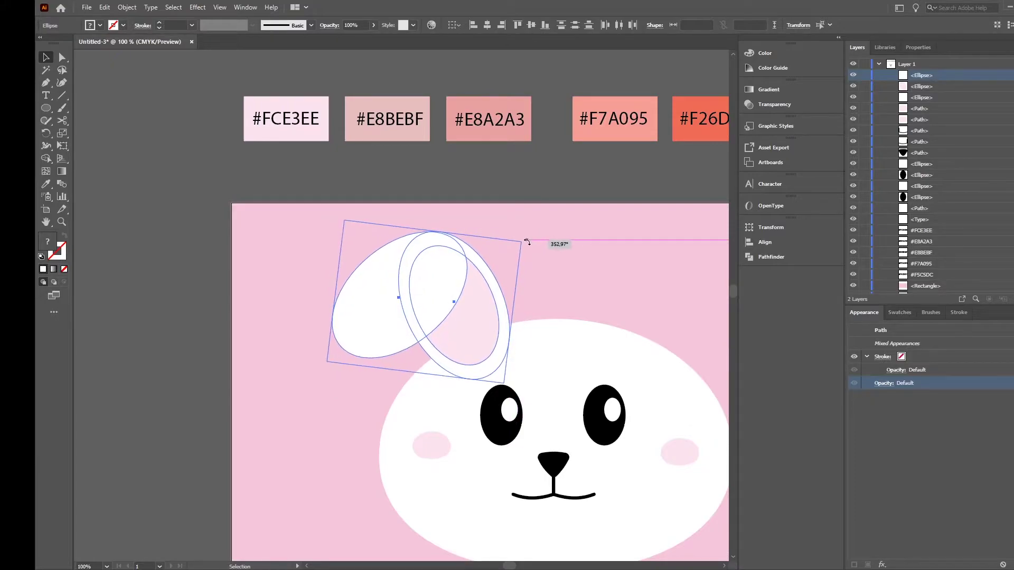
{"action": "left_click_drag", "start_coordinate": [470, 327], "coordinate": [497, 321]}
{"action": "left_click", "coordinate": [612, 265]}
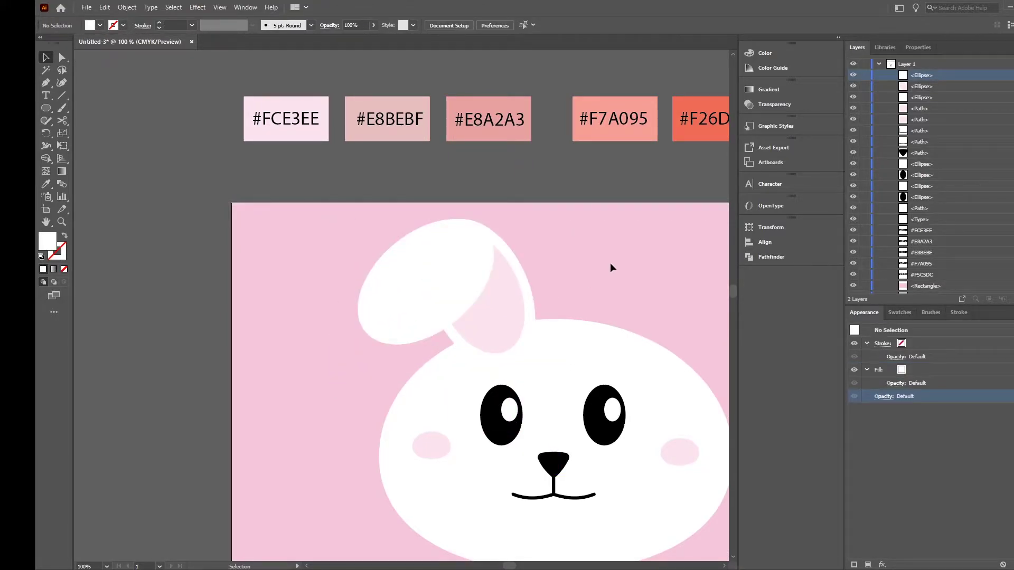
Step: Group the three ear shapes and place the group behind the head in the Layer 1 stacking order
{"action": "left_click_drag", "start_coordinate": [355, 245], "coordinate": [524, 303]}
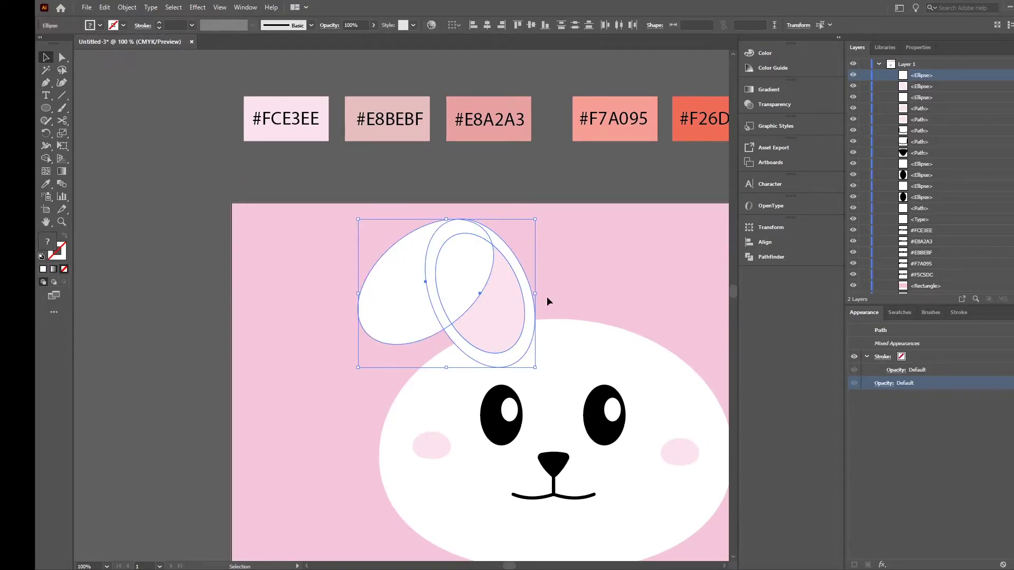
{"action": "key", "text": "a"}
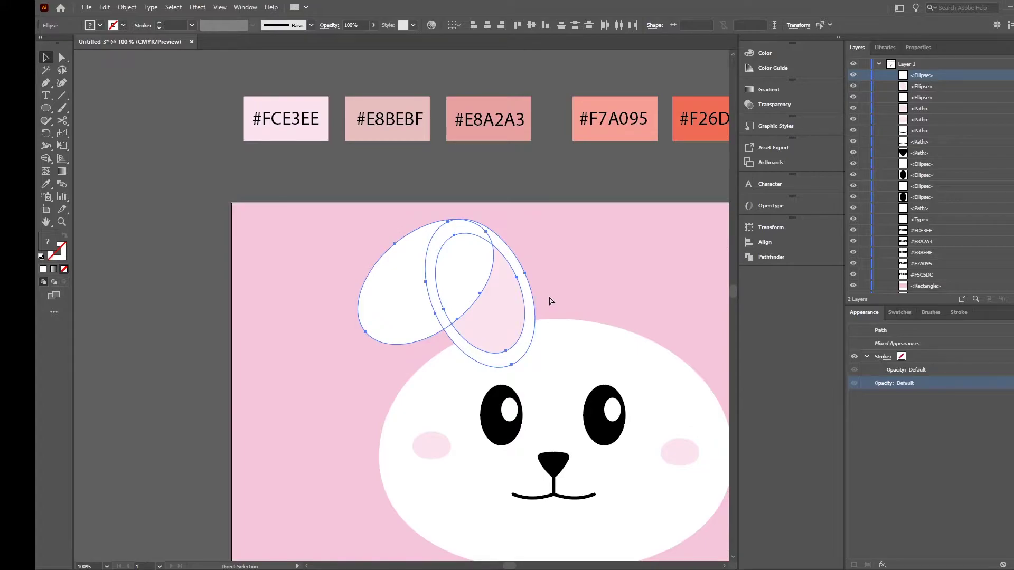
{"action": "key", "text": "ctrl+g"}
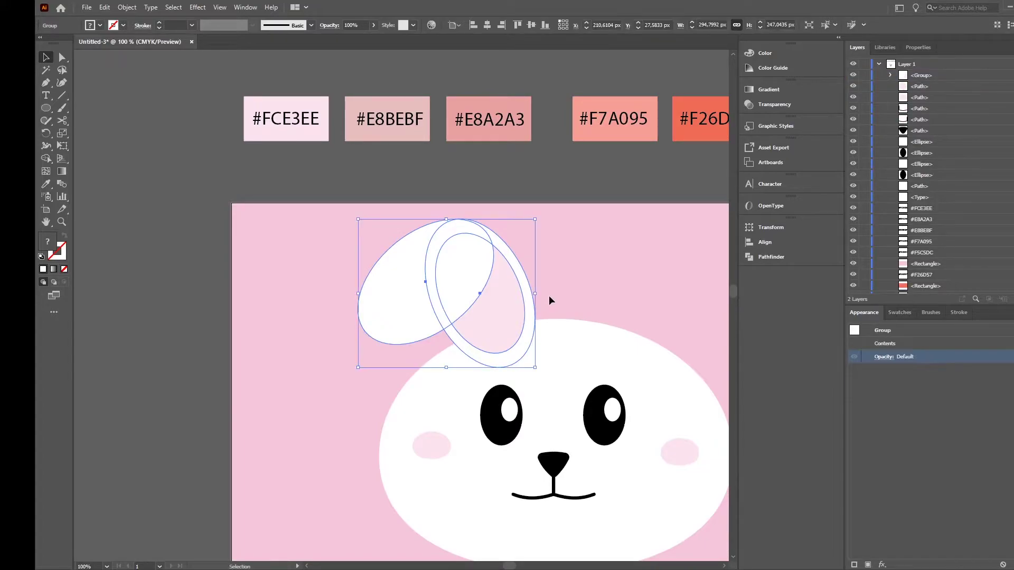
{"action": "left_click", "coordinate": [623, 261]}
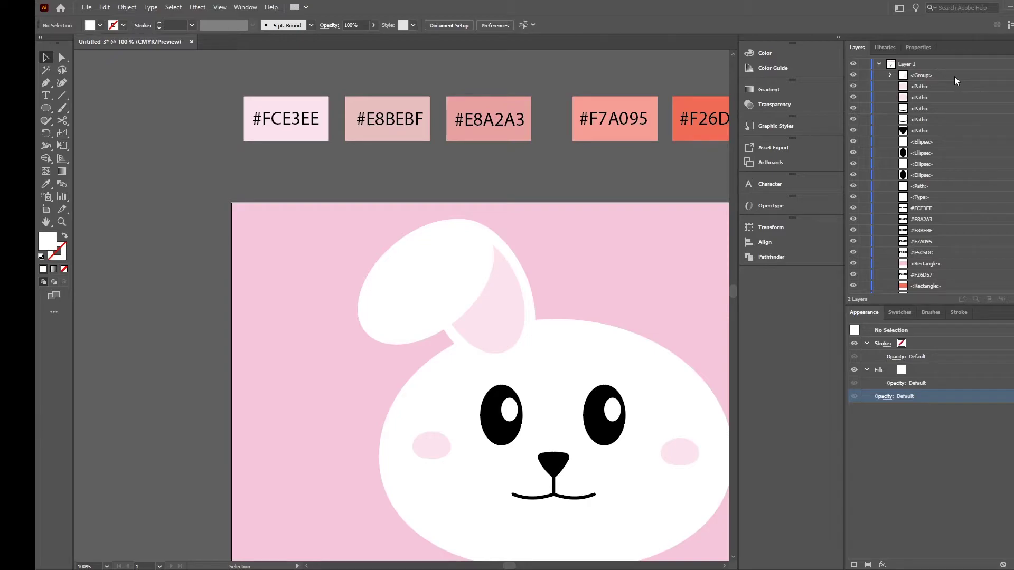
{"action": "left_click_drag", "start_coordinate": [954, 75], "coordinate": [952, 193]}
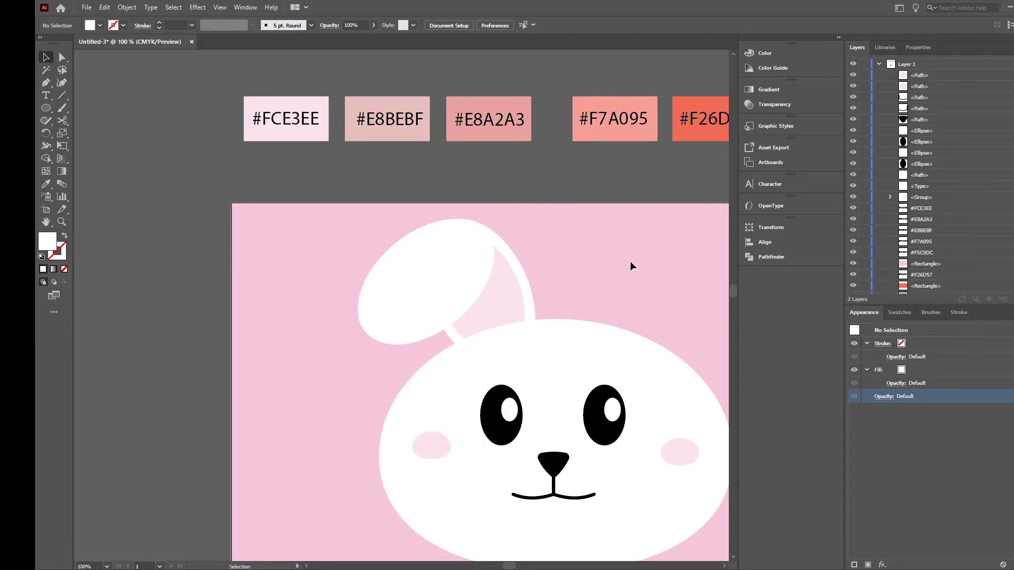
{"action": "scroll", "coordinate": [627, 264], "scroll_direction": "down", "scroll_amount": 2}
{"action": "scroll", "coordinate": [666, 265], "scroll_direction": "up", "scroll_amount": 2}
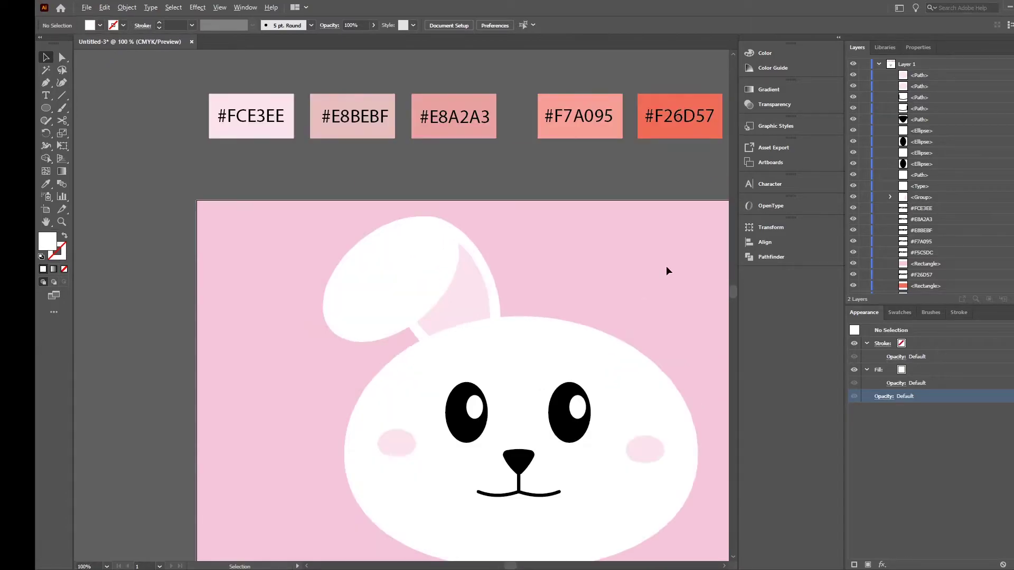
Step: Make a vertically reflected copy of the ear group and place it on the right side of the head
{"action": "left_click", "coordinate": [439, 281]}
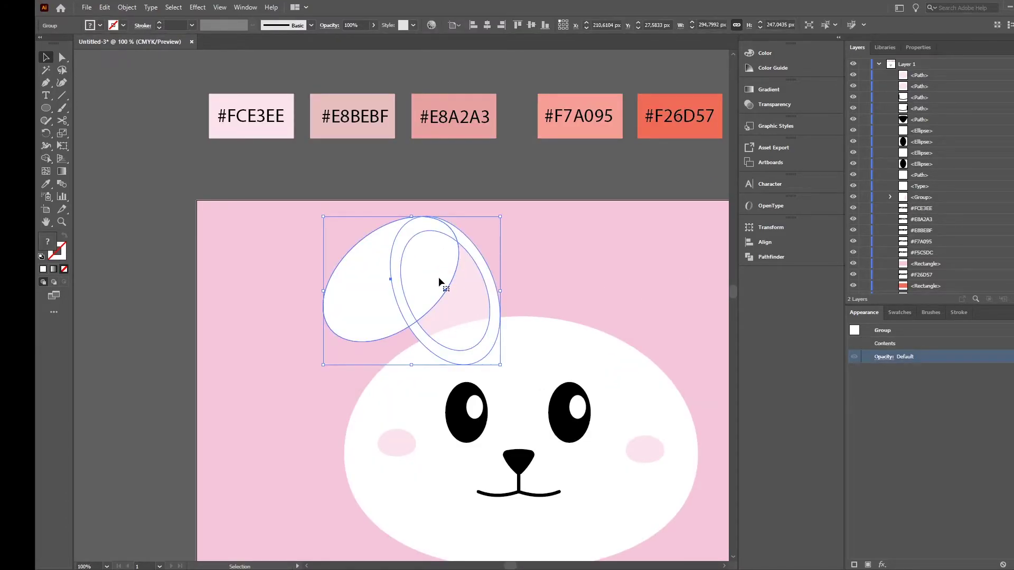
{"action": "right_click", "coordinate": [438, 277]}
{"action": "mouse_move", "coordinate": [523, 396]}
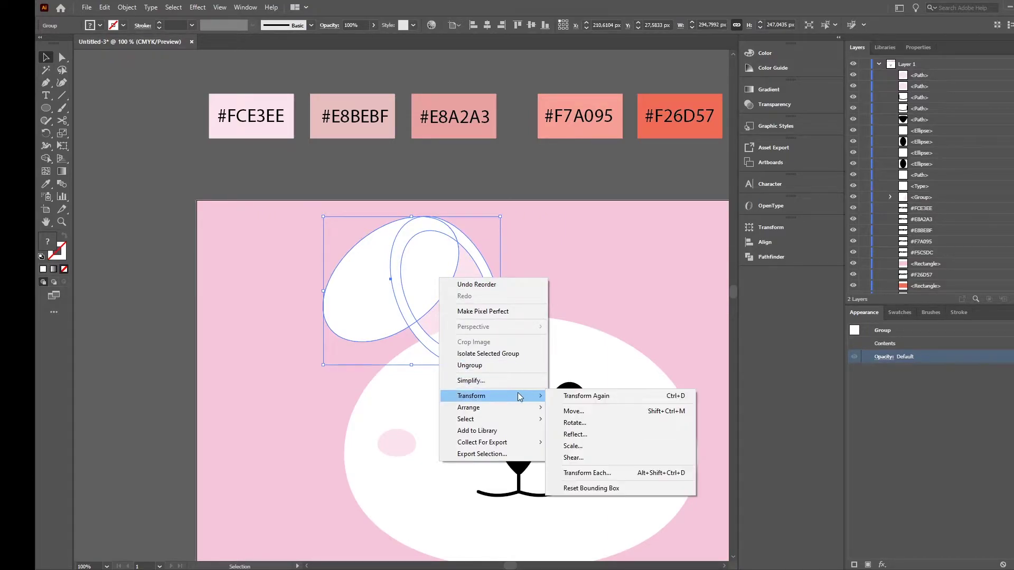
{"action": "left_click", "coordinate": [591, 434]}
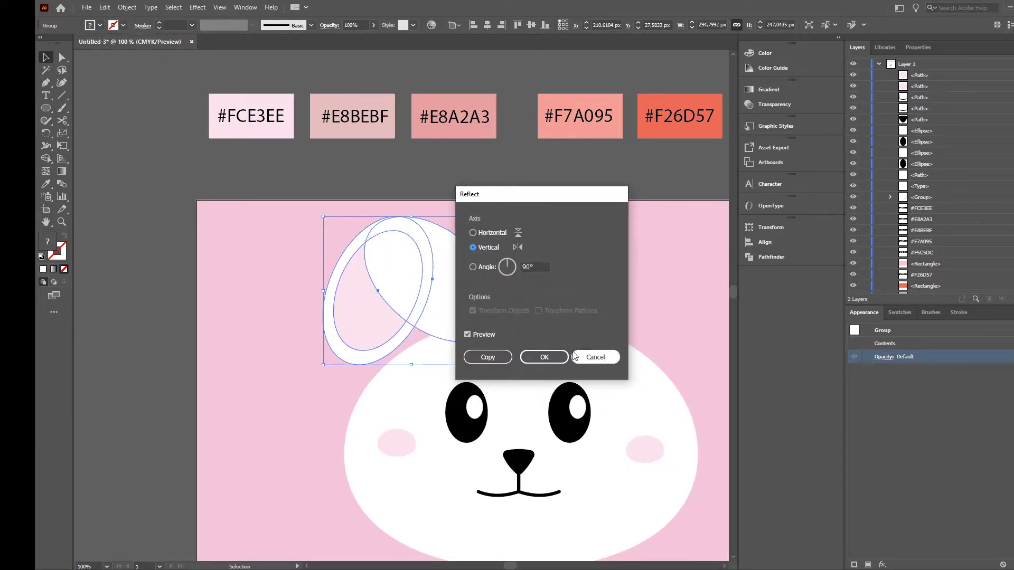
{"action": "left_click", "coordinate": [487, 358]}
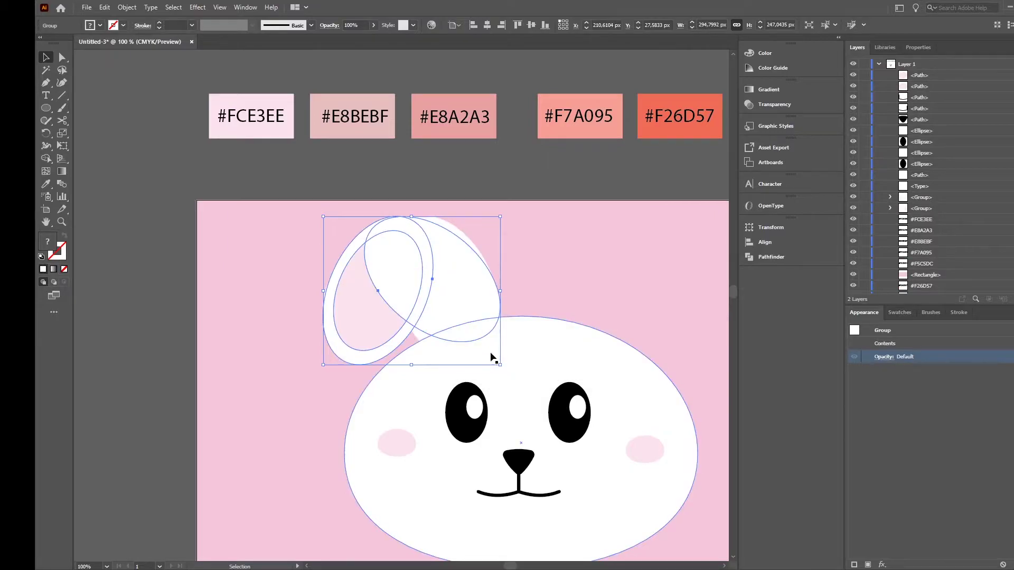
{"action": "left_click_drag", "start_coordinate": [456, 303], "coordinate": [646, 294]}
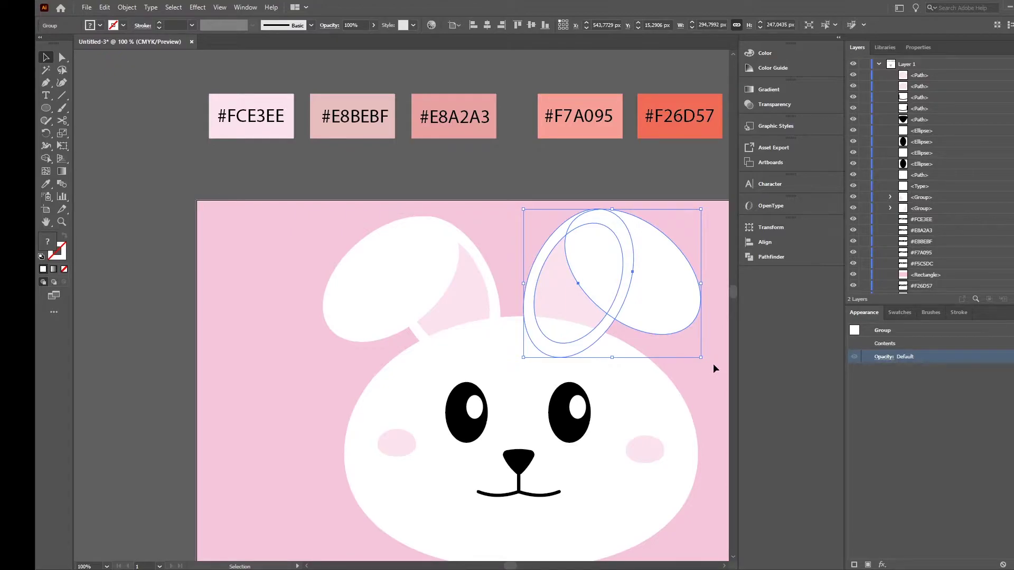
{"action": "left_click", "coordinate": [712, 363]}
{"action": "scroll", "coordinate": [682, 365], "scroll_direction": "down", "scroll_amount": 2}
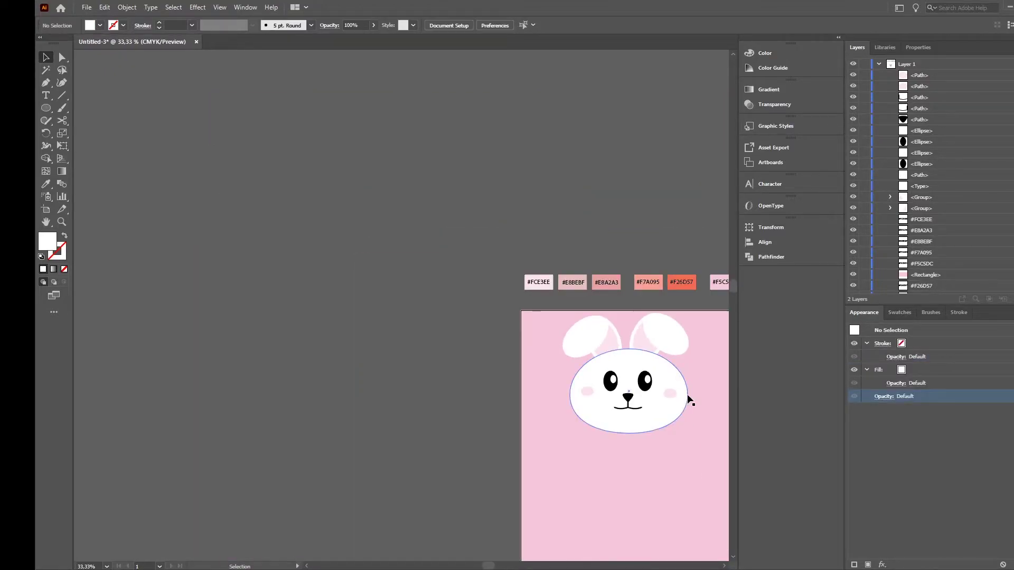
{"action": "scroll", "coordinate": [708, 414], "scroll_direction": "up", "scroll_amount": 2}
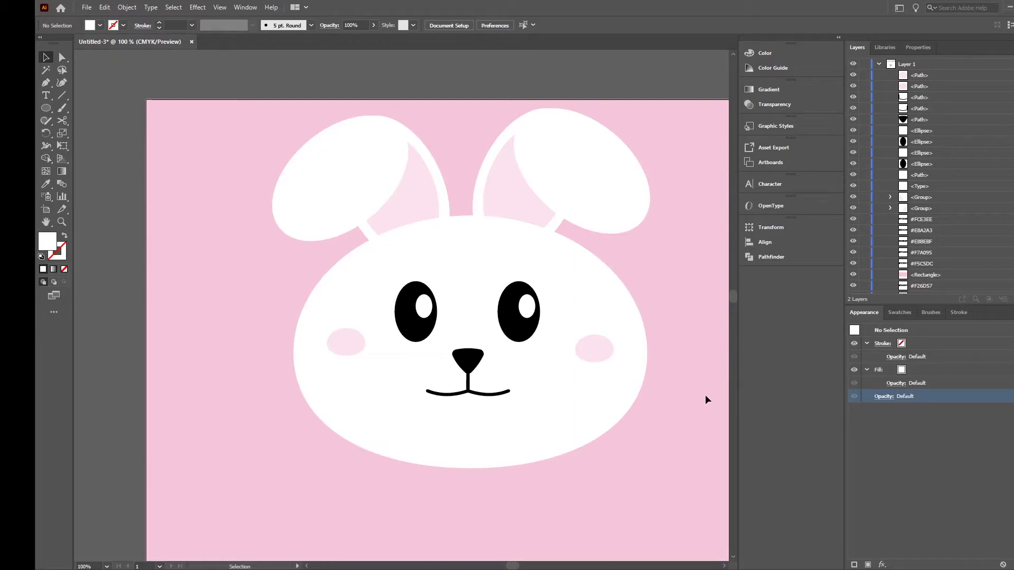
Step: Draw a white ellipse about 456 by 374 px as the body, centered below the head, and activate Direct Selection
{"action": "scroll", "coordinate": [704, 394], "scroll_direction": "down", "scroll_amount": 1}
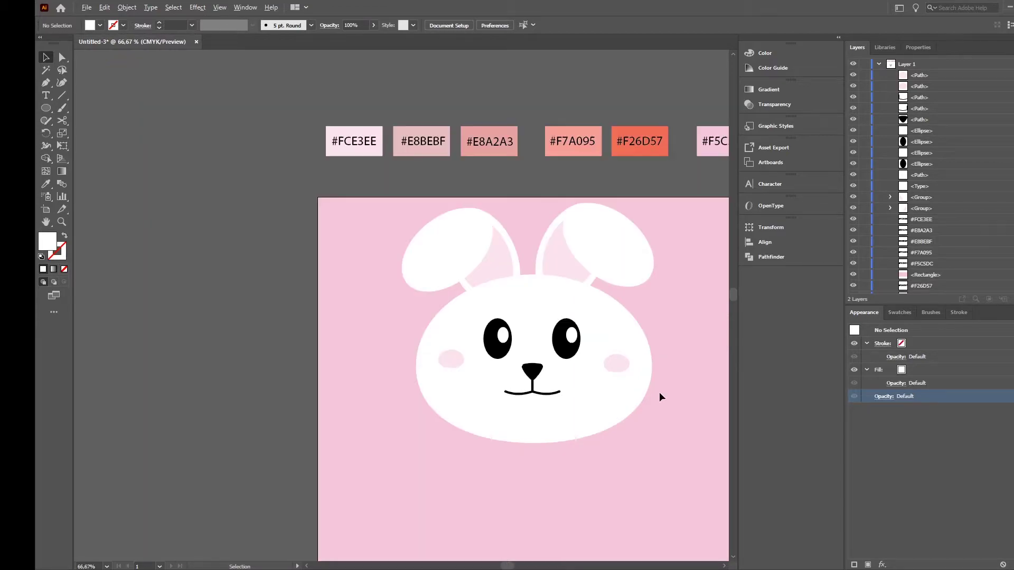
{"action": "scroll", "coordinate": [664, 399], "scroll_direction": "down", "scroll_amount": 1}
{"action": "scroll", "coordinate": [664, 399], "scroll_direction": "down", "scroll_amount": 1}
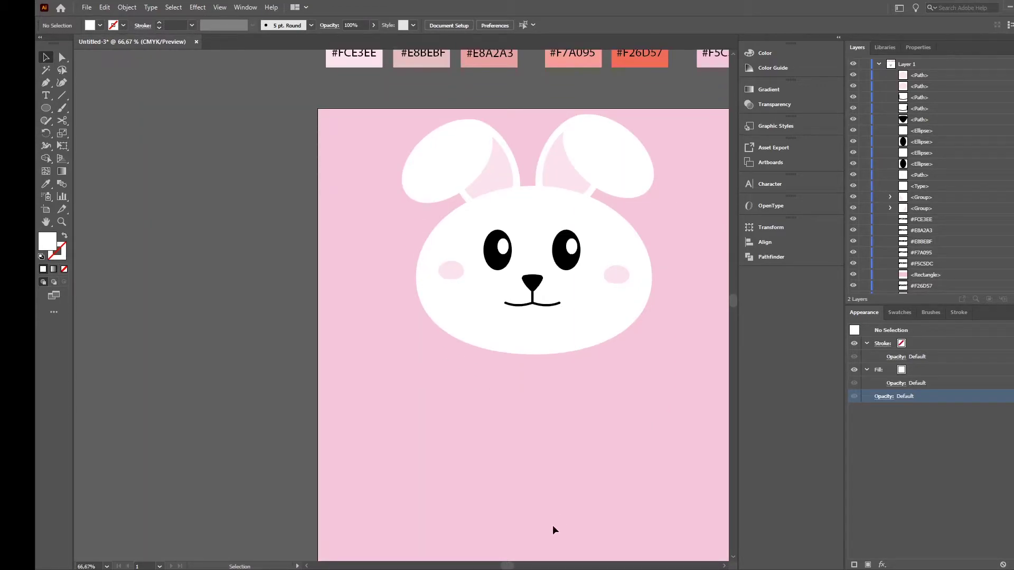
{"action": "scroll", "coordinate": [572, 512], "scroll_direction": "down", "scroll_amount": 1}
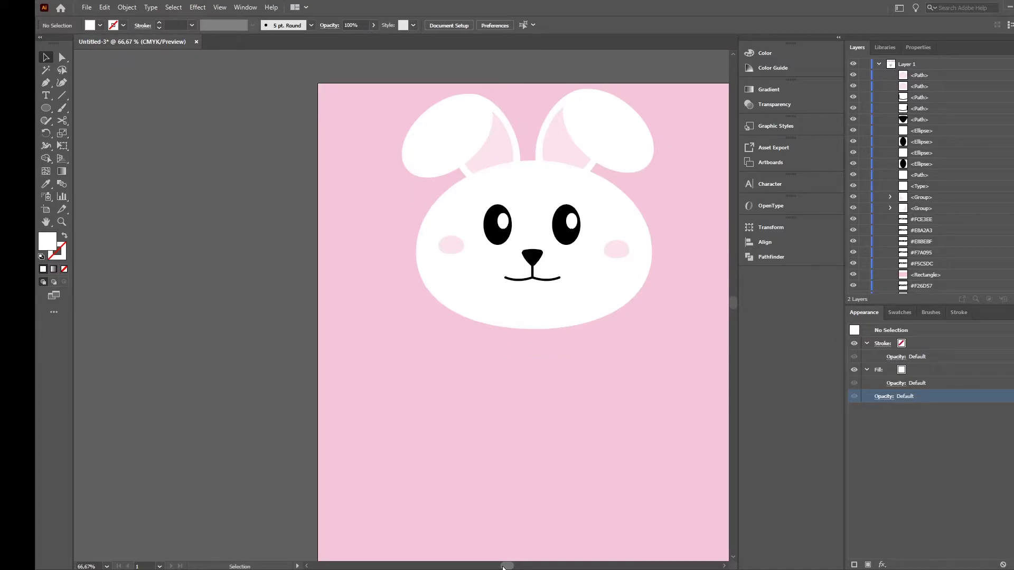
{"action": "scroll", "coordinate": [503, 559], "scroll_direction": "right", "scroll_amount": 3}
{"action": "scroll", "coordinate": [493, 541], "scroll_direction": "down", "scroll_amount": 1}
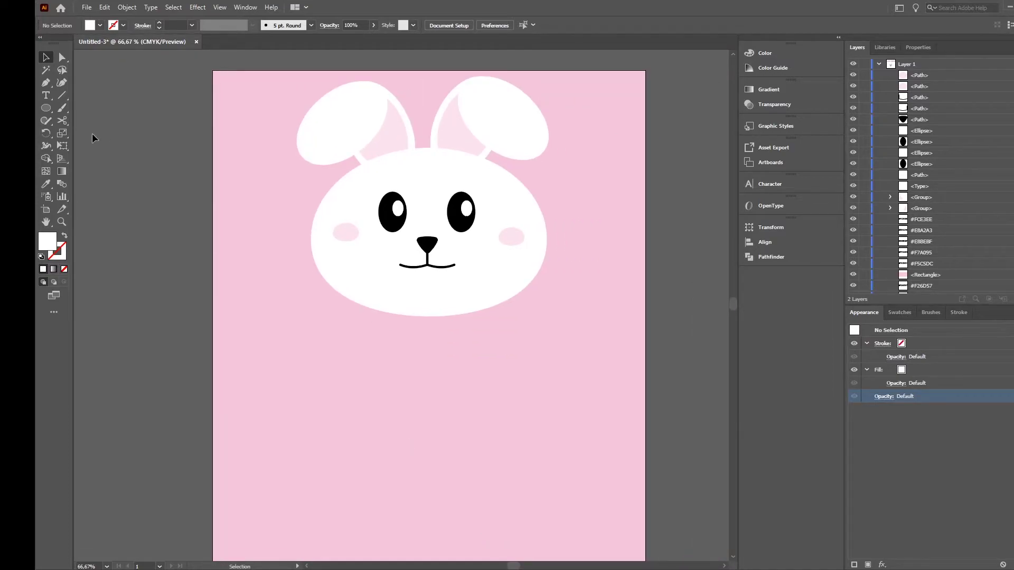
{"action": "left_click", "coordinate": [46, 108]}
{"action": "left_click_drag", "start_coordinate": [338, 445], "coordinate": [521, 507]}
{"action": "left_click", "coordinate": [46, 59]}
{"action": "left_click_drag", "start_coordinate": [477, 453], "coordinate": [468, 410]}
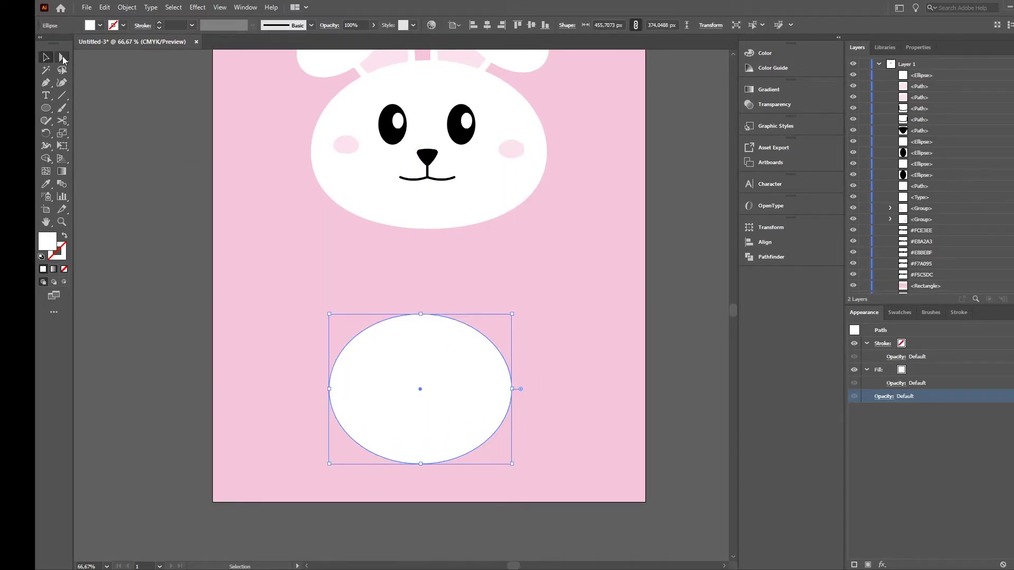
{"action": "left_click", "coordinate": [61, 57]}
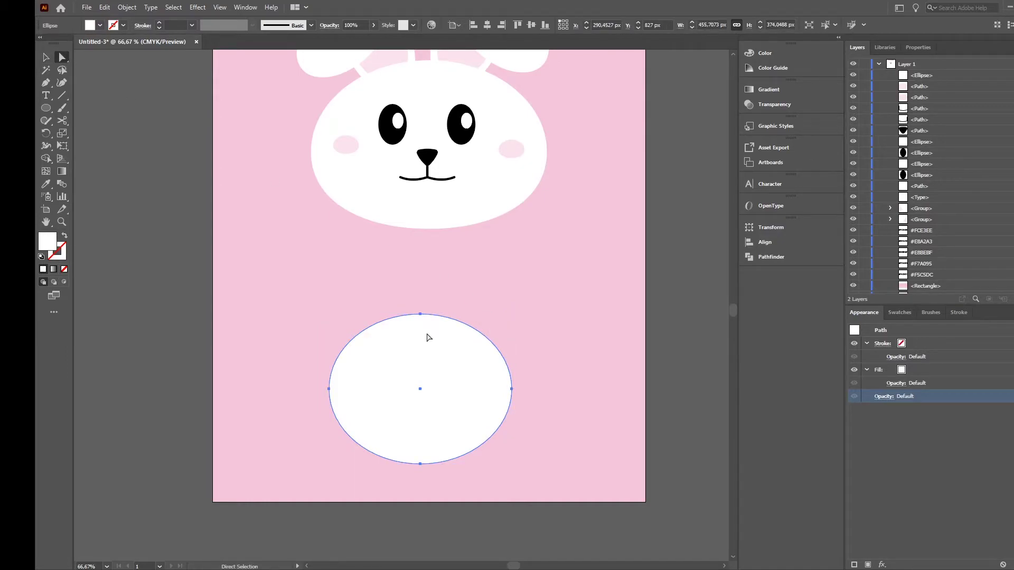
Step: Move the body ellipse's top anchor point straight up to Y 667 px, turning the ellipse into an egg shape
{"action": "left_click", "coordinate": [420, 315]}
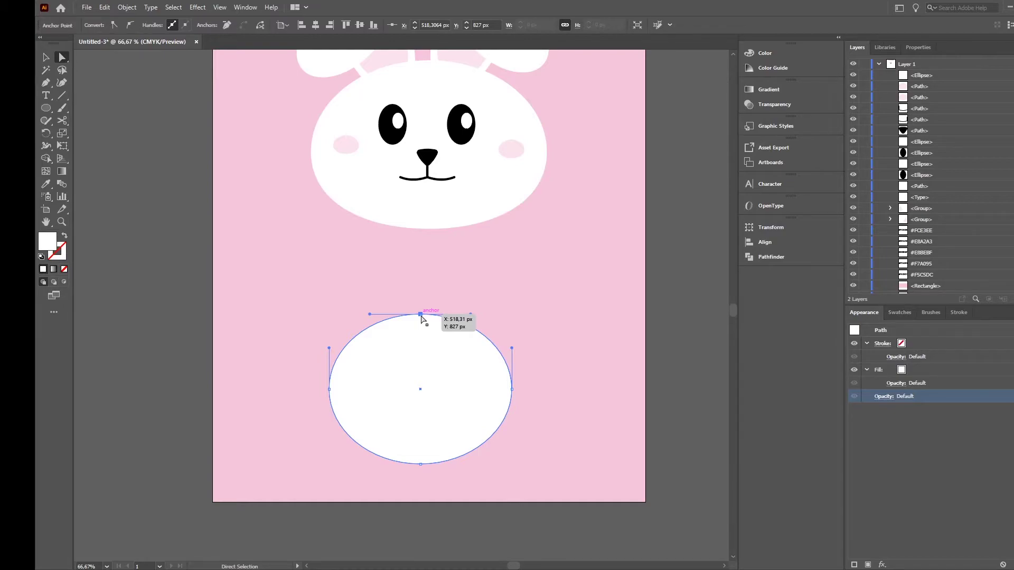
{"action": "key", "text": "Up"}
{"action": "key", "text": "Up"}
{"action": "key", "text": "Up"}
{"action": "key", "text": "Up"}
{"action": "key", "text": "Up"}
{"action": "key", "text": "Up"}
{"action": "key", "text": "Up"}
{"action": "key", "text": "Up"}
{"action": "key", "text": "Up"}
{"action": "key", "text": "Up"}
{"action": "key", "text": "Up"}
{"action": "key", "text": "Up"}
{"action": "key", "text": "Up"}
{"action": "key", "text": "Up"}
{"action": "key", "text": "Up"}
{"action": "key", "text": "Up"}
{"action": "key", "text": "Up"}
{"action": "key", "text": "Up"}
{"action": "key", "text": "Up"}
{"action": "key", "text": "Up"}
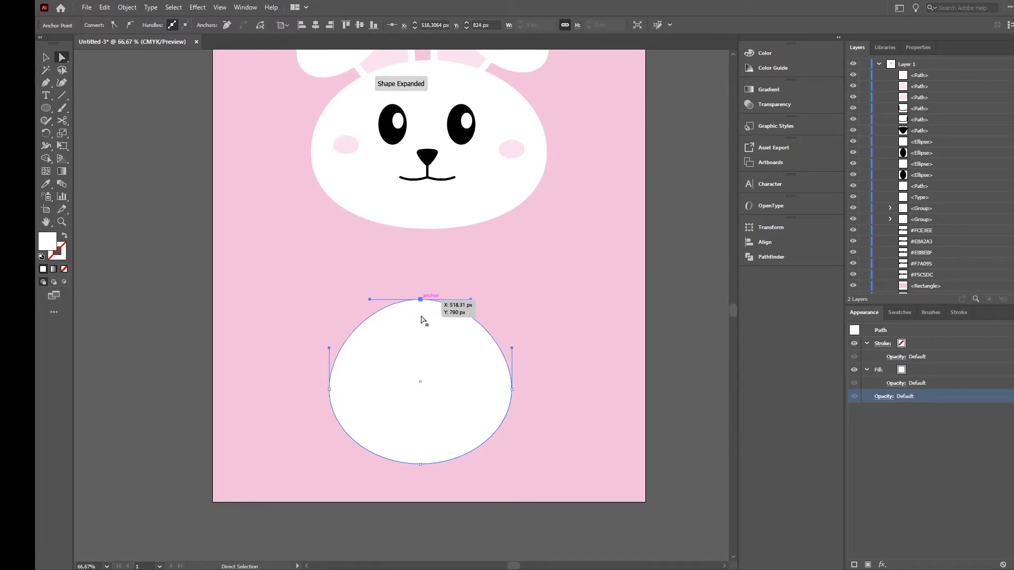
{"action": "key", "text": "Up"}
{"action": "key", "text": "Up"}
{"action": "key", "text": "Up"}
{"action": "key", "text": "Up"}
{"action": "key", "text": "Up"}
{"action": "key", "text": "Up"}
{"action": "key", "text": "Up"}
{"action": "key", "text": "Up"}
{"action": "key", "text": "Up"}
{"action": "key", "text": "Up"}
{"action": "key", "text": "Up"}
{"action": "key", "text": "Up"}
{"action": "key", "text": "Up"}
{"action": "key", "text": "Up"}
{"action": "key", "text": "Up"}
{"action": "key", "text": "Up"}
{"action": "key", "text": "Up"}
{"action": "key", "text": "Up"}
{"action": "key", "text": "Up"}
{"action": "key", "text": "Up"}
{"action": "key", "text": "Up"}
{"action": "key", "text": "Up"}
{"action": "key", "text": "Up"}
{"action": "key", "text": "Up"}
{"action": "key", "text": "Up"}
{"action": "key", "text": "Up"}
{"action": "key", "text": "Up"}
{"action": "key", "text": "Up"}
{"action": "key", "text": "Up"}
{"action": "key", "text": "Up"}
{"action": "key", "text": "Up"}
{"action": "key", "text": "Up"}
{"action": "key", "text": "Up"}
{"action": "key", "text": "Up"}
{"action": "key", "text": "Up"}
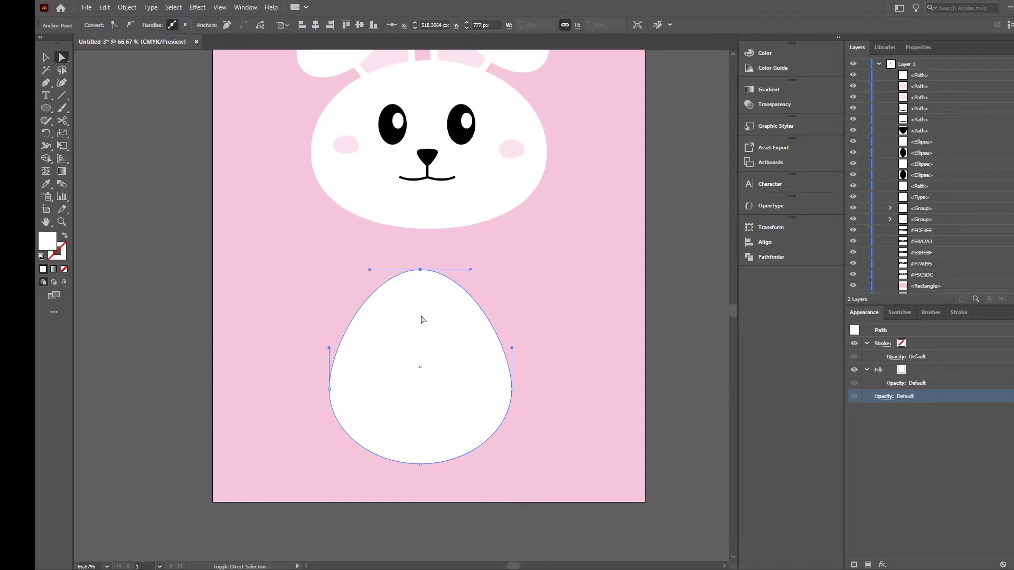
{"action": "key", "text": "Up"}
{"action": "key", "text": "Up"}
{"action": "key", "text": "Up"}
{"action": "key", "text": "Up"}
{"action": "key", "text": "Up"}
{"action": "key", "text": "Up"}
{"action": "key", "text": "Up"}
{"action": "key", "text": "Up"}
{"action": "key", "text": "Up"}
{"action": "key", "text": "Up"}
{"action": "key", "text": "Up"}
{"action": "key", "text": "Up"}
{"action": "key", "text": "Up"}
{"action": "key", "text": "Up"}
{"action": "key", "text": "Up"}
{"action": "key", "text": "Up"}
{"action": "key", "text": "Up"}
{"action": "key", "text": "Up"}
{"action": "key", "text": "Up"}
{"action": "key", "text": "Up"}
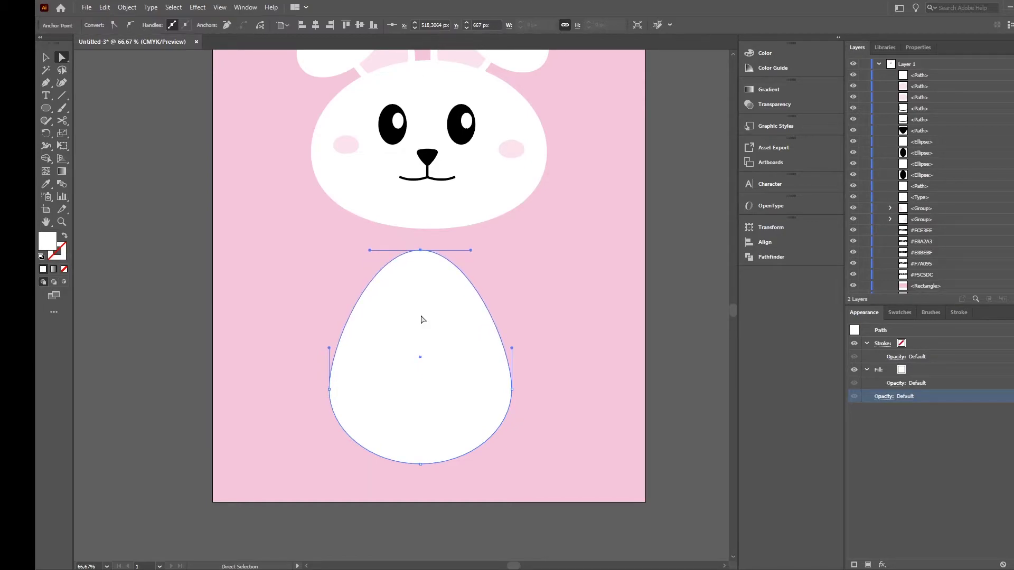
Step: Enlarge the egg-shaped body to about 520 by 610 px and position it so its top overlaps the bunny's chin
{"action": "left_click", "coordinate": [45, 57]}
{"action": "left_click_drag", "start_coordinate": [424, 382], "coordinate": [441, 359]}
{"action": "left_click_drag", "start_coordinate": [525, 426], "coordinate": [537, 439]}
{"action": "left_click_drag", "start_coordinate": [470, 401], "coordinate": [471, 407]}
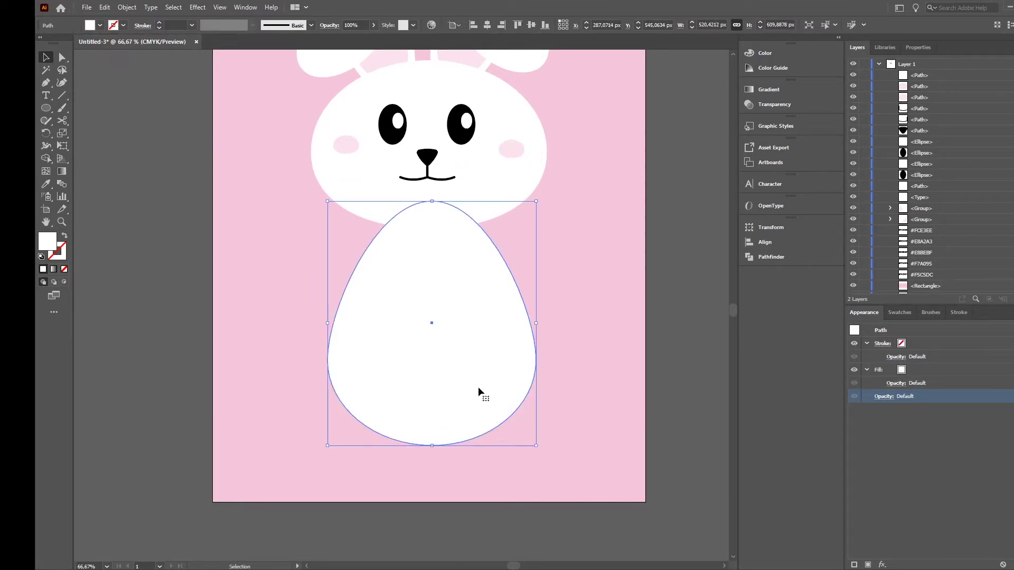
Step: Move the body's bottom anchor point up 30 px to flatten the underside
{"action": "left_click", "coordinate": [62, 57]}
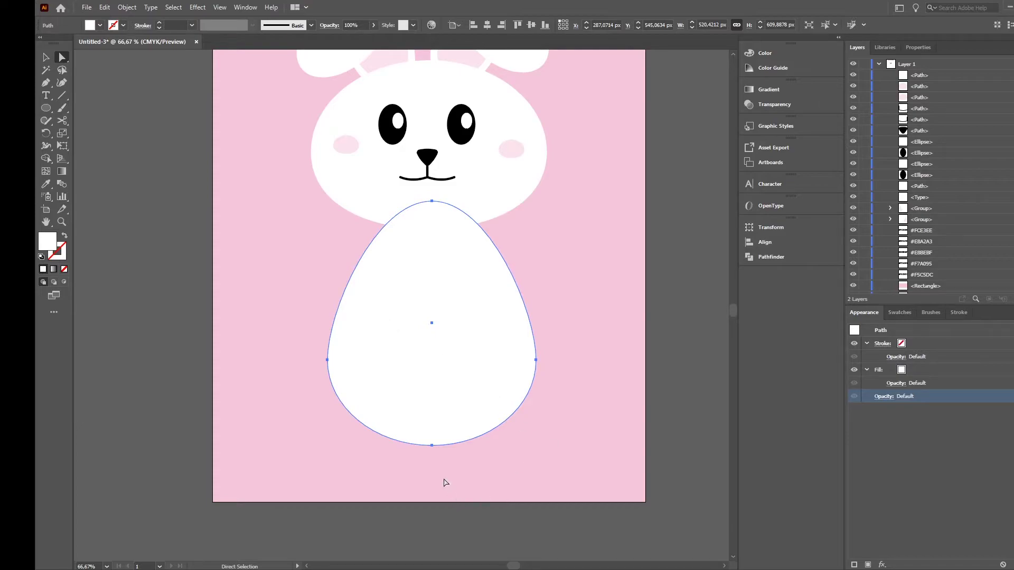
{"action": "left_click", "coordinate": [433, 446]}
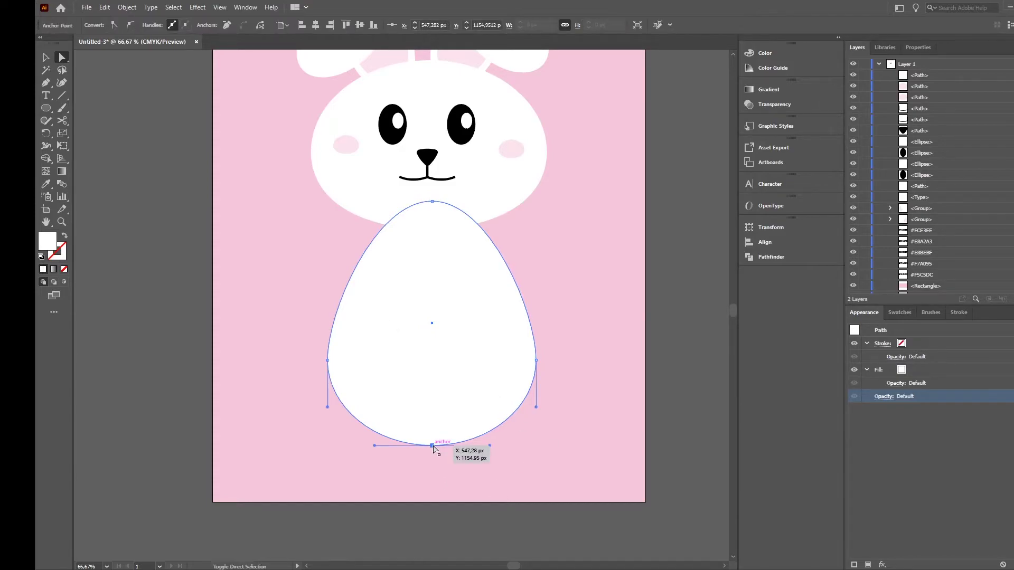
{"action": "key", "text": "shift+Up"}
{"action": "key", "text": "shift+Up"}
{"action": "key", "text": "shift+Up"}
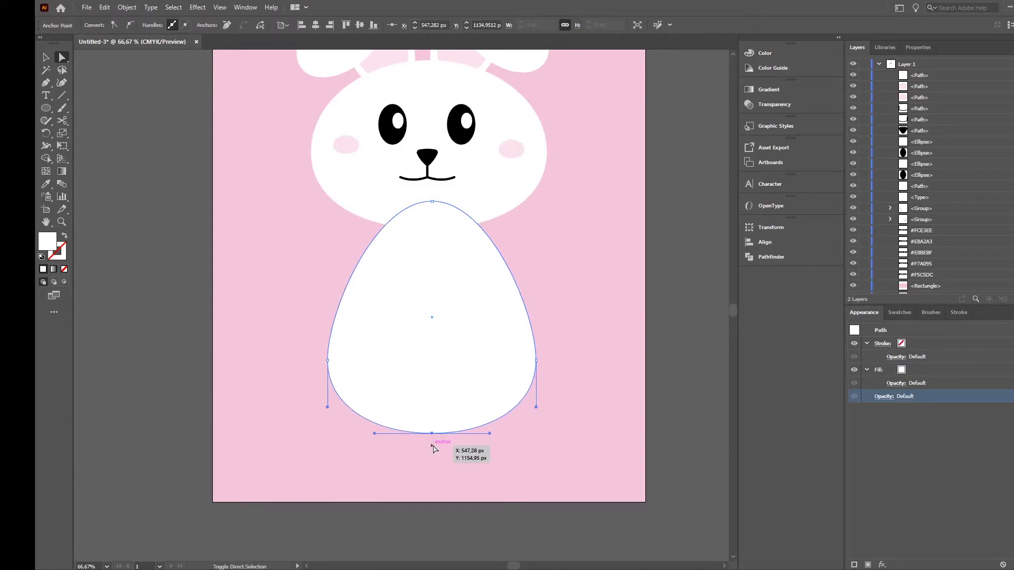
Step: Lengthen both handles of the body's top anchor point outward to broaden the shoulders, and deselect the body
{"action": "left_click", "coordinate": [431, 397]}
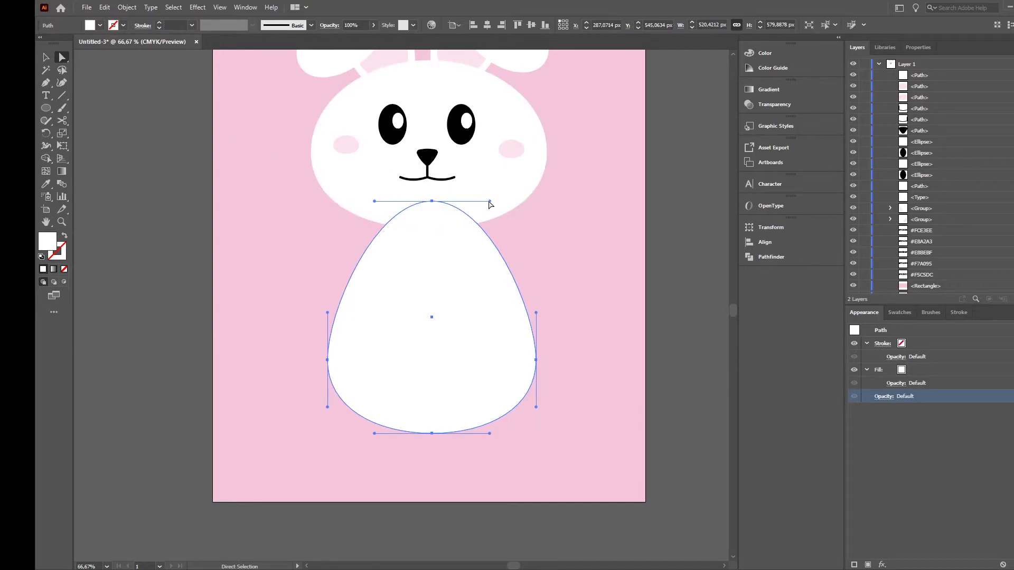
{"action": "left_click_drag", "start_coordinate": [490, 202], "coordinate": [509, 199]}
{"action": "left_click_drag", "start_coordinate": [374, 202], "coordinate": [358, 203]}
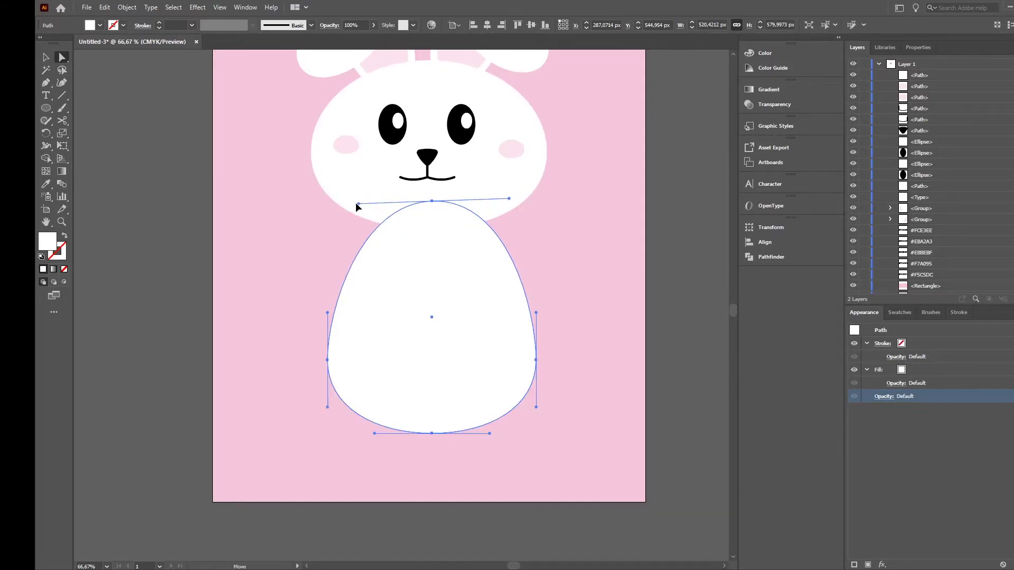
{"action": "left_click", "coordinate": [626, 245]}
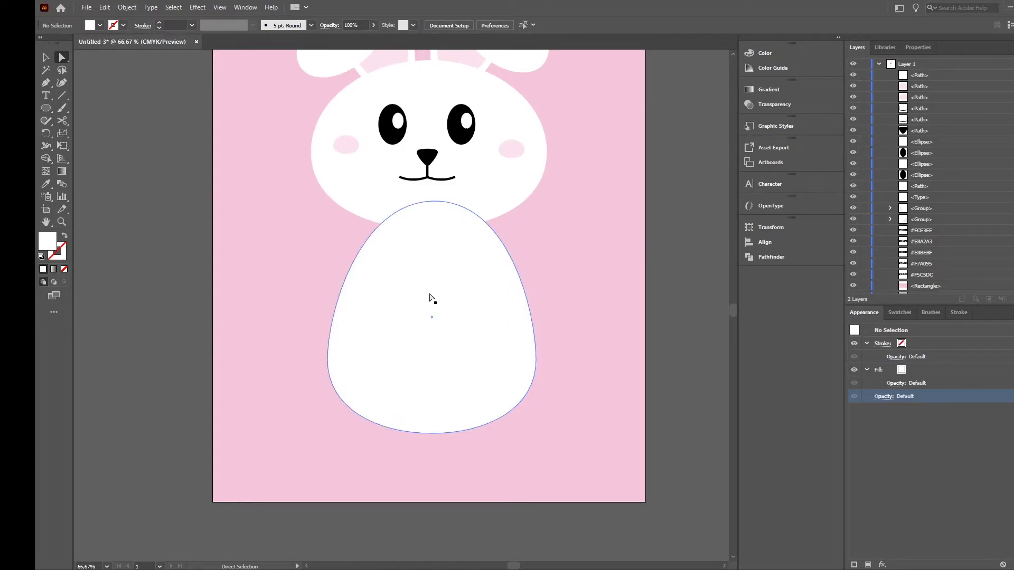
Step: Draw a white ellipse about 174 by 237 px as a foot, tilt it about 30° clockwise and place it on the body's lower right edge
{"action": "left_click", "coordinate": [47, 108]}
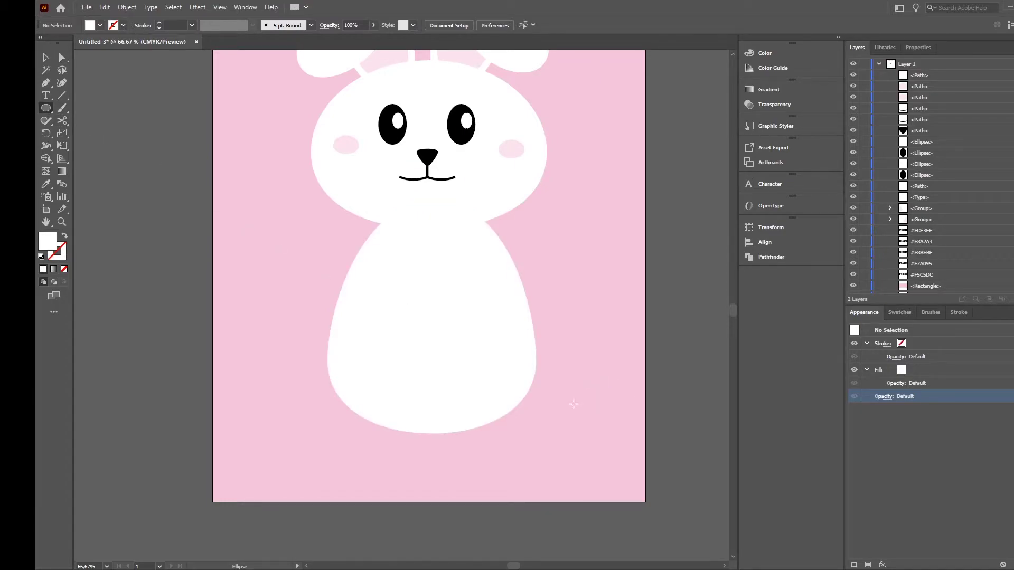
{"action": "scroll", "coordinate": [574, 404], "scroll_direction": "up", "scroll_amount": 1}
{"action": "left_click_drag", "start_coordinate": [554, 387], "coordinate": [624, 481]}
{"action": "key", "text": "v"}
{"action": "left_click_drag", "start_coordinate": [627, 381], "coordinate": [635, 410]}
{"action": "left_click_drag", "start_coordinate": [588, 432], "coordinate": [515, 417]}
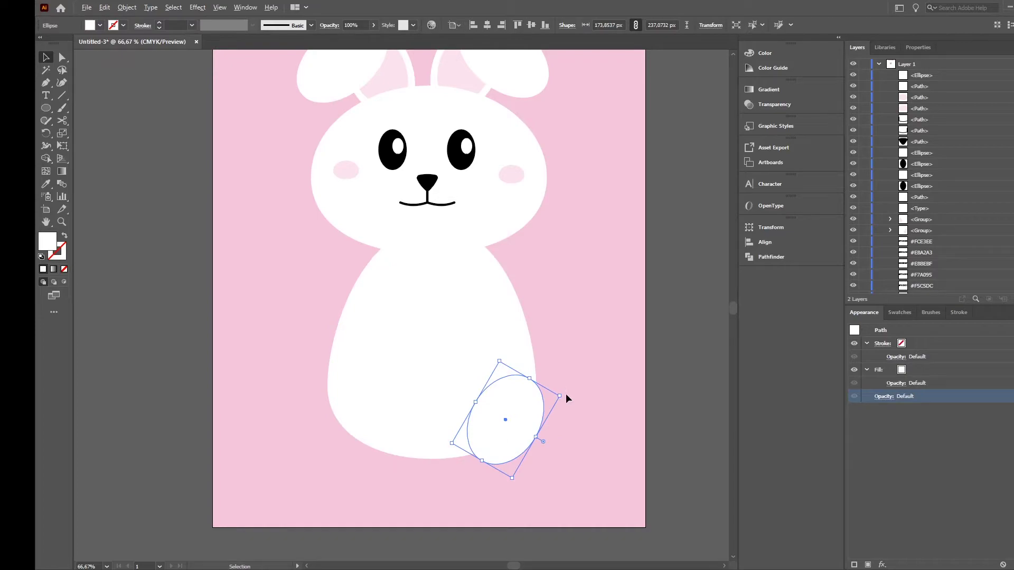
Step: Enlarge the tilted white foot ellipse to about 207 by 282 px and shift it slightly up and left
{"action": "left_click_drag", "start_coordinate": [562, 396], "coordinate": [571, 392]}
{"action": "left_click", "coordinate": [514, 420]}
{"action": "left_click", "coordinate": [576, 416]}
{"action": "left_click", "coordinate": [522, 419]}
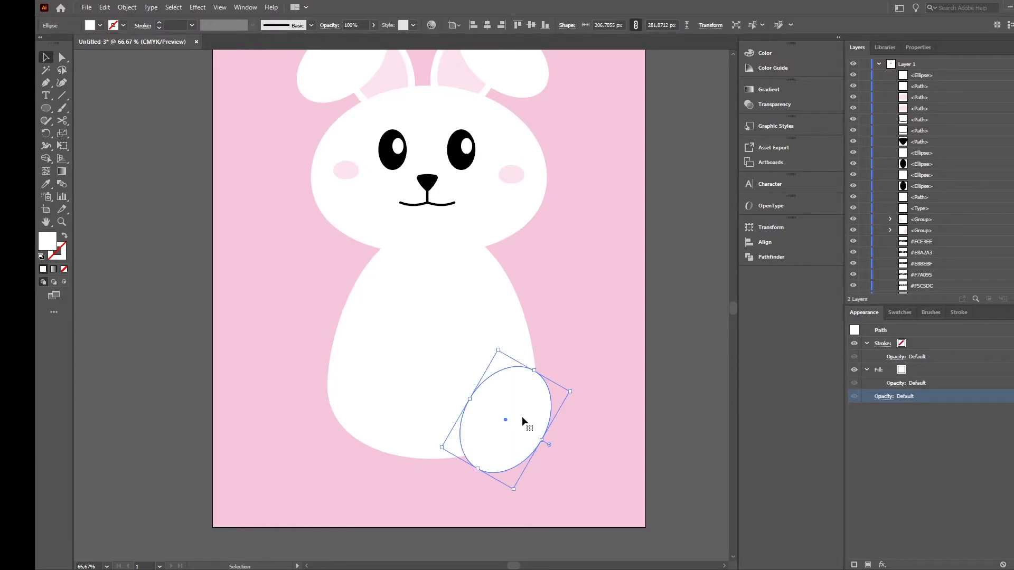
{"action": "left_click_drag", "start_coordinate": [528, 420], "coordinate": [525, 417]}
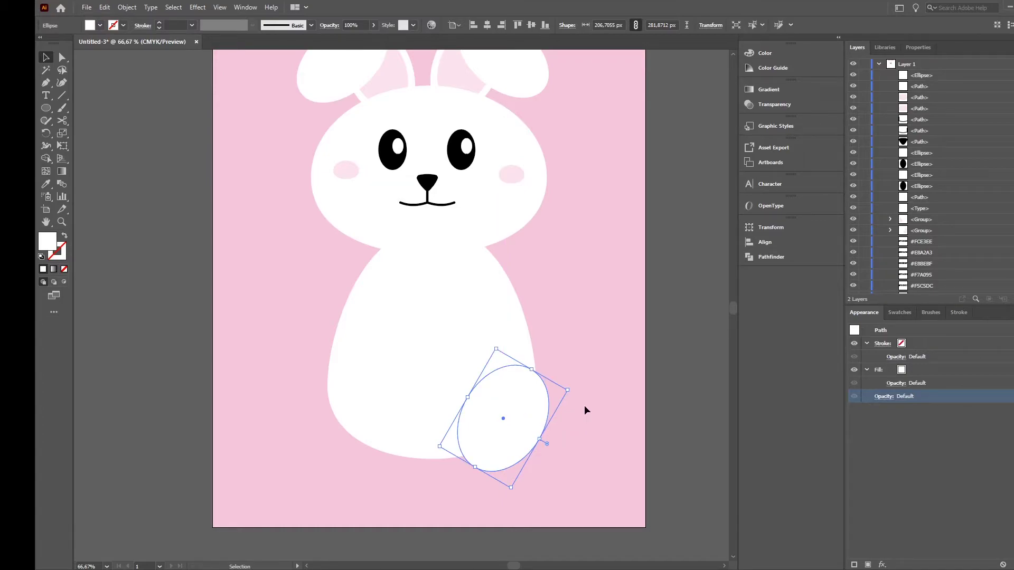
Step: Paste a copy of the foot ellipse in front and shrink it about its center to about 172 by 234 px
{"action": "key", "text": "ctrl"}
{"action": "key", "text": "ctrl"}
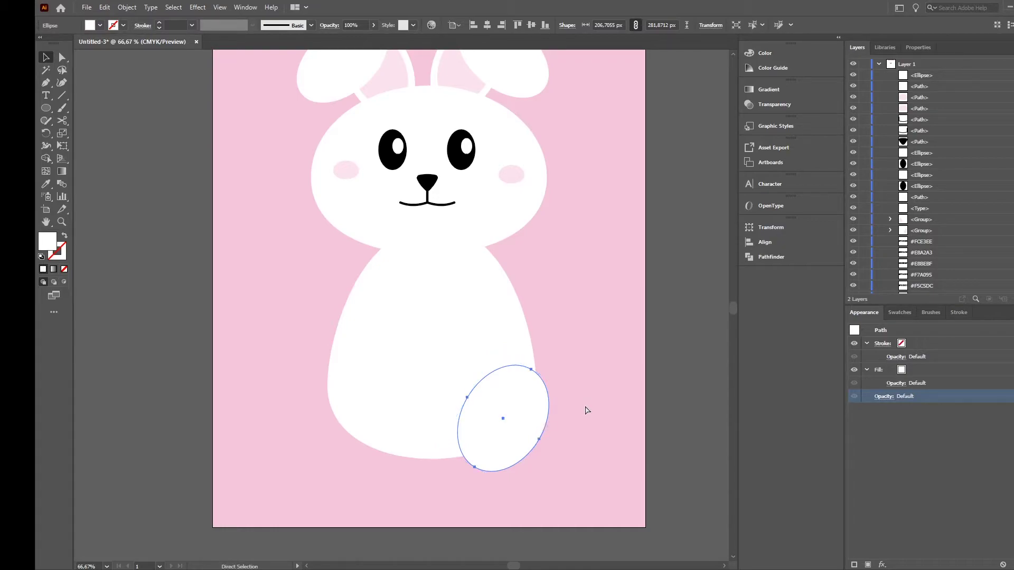
{"action": "key", "text": "ctrl+f"}
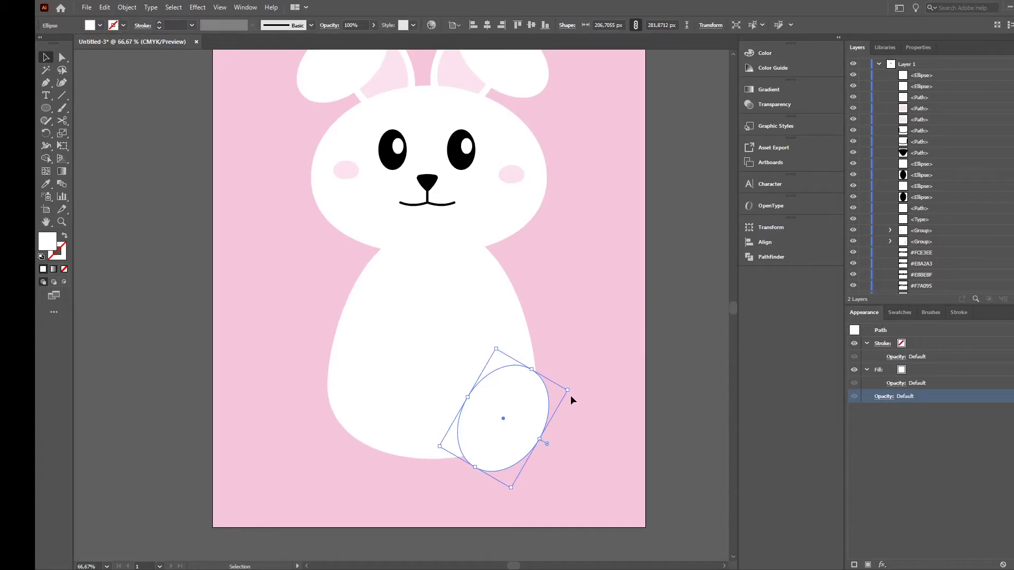
{"action": "mouse_move", "coordinate": [569, 390]}
{"action": "left_mouse_down"}
{"action": "mouse_move", "coordinate": [552, 398]}
{"action": "mouse_move", "coordinate": [559, 392]}
{"action": "left_mouse_up"}
Step: Fill the smaller foot ellipse with the palette color #E8BEBF and deselect it
{"action": "scroll", "coordinate": [560, 391], "scroll_direction": "up", "scroll_amount": 3}
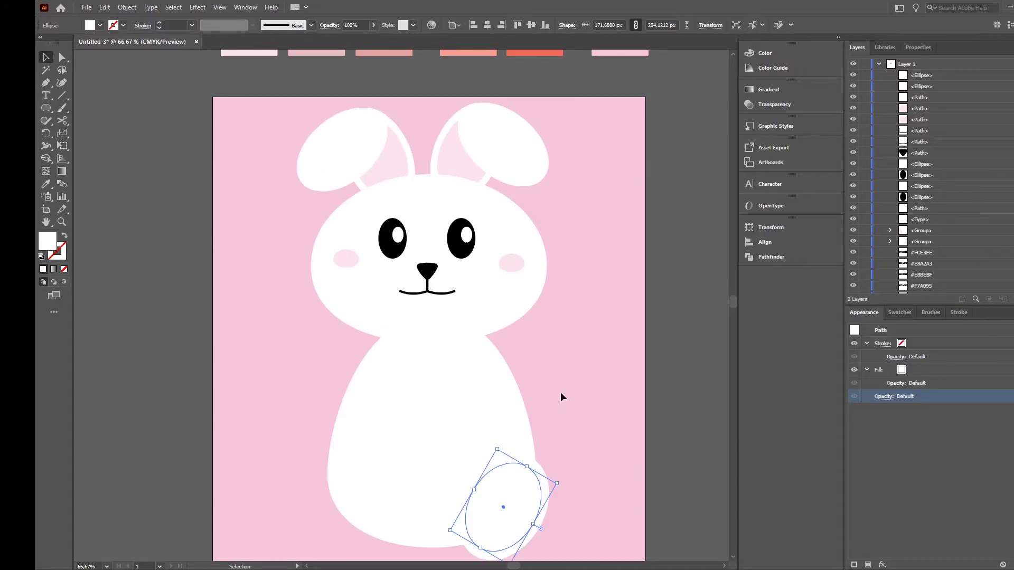
{"action": "scroll", "coordinate": [561, 396], "scroll_direction": "up", "scroll_amount": 2}
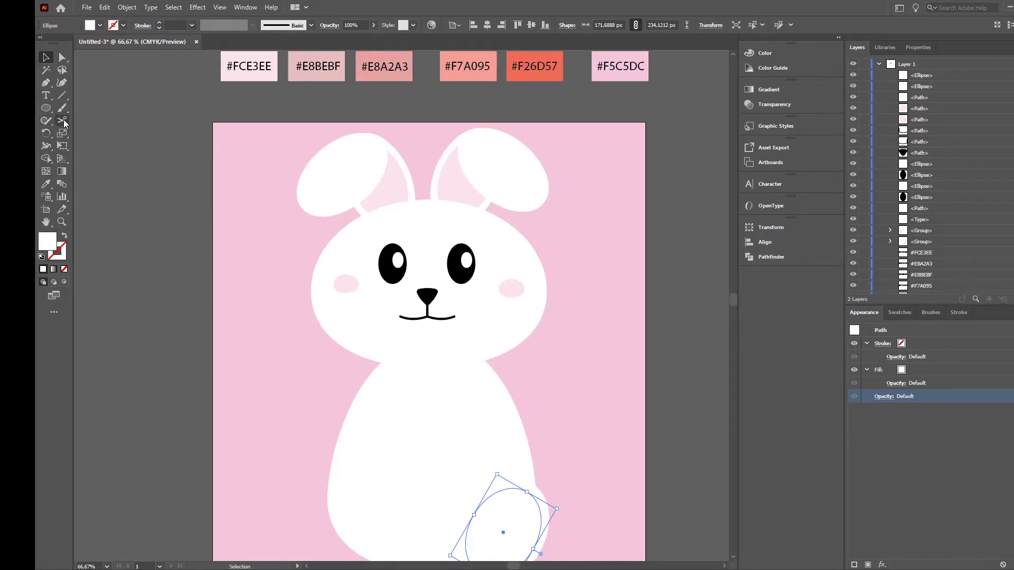
{"action": "left_click", "coordinate": [53, 184]}
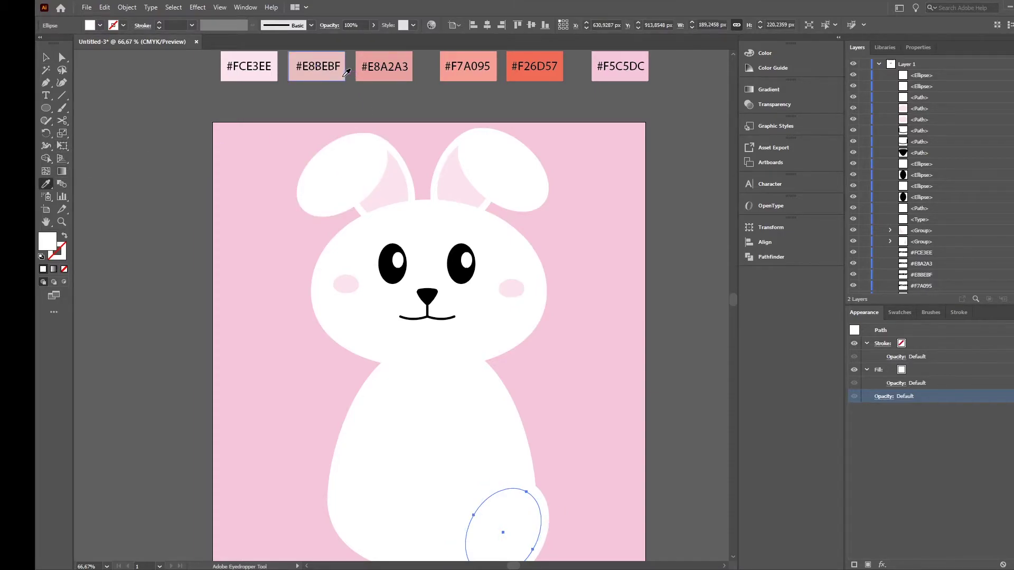
{"action": "left_click", "coordinate": [344, 77]}
{"action": "scroll", "coordinate": [420, 224], "scroll_direction": "down", "scroll_amount": 4}
{"action": "left_click", "coordinate": [45, 57]}
{"action": "left_click", "coordinate": [582, 343]}
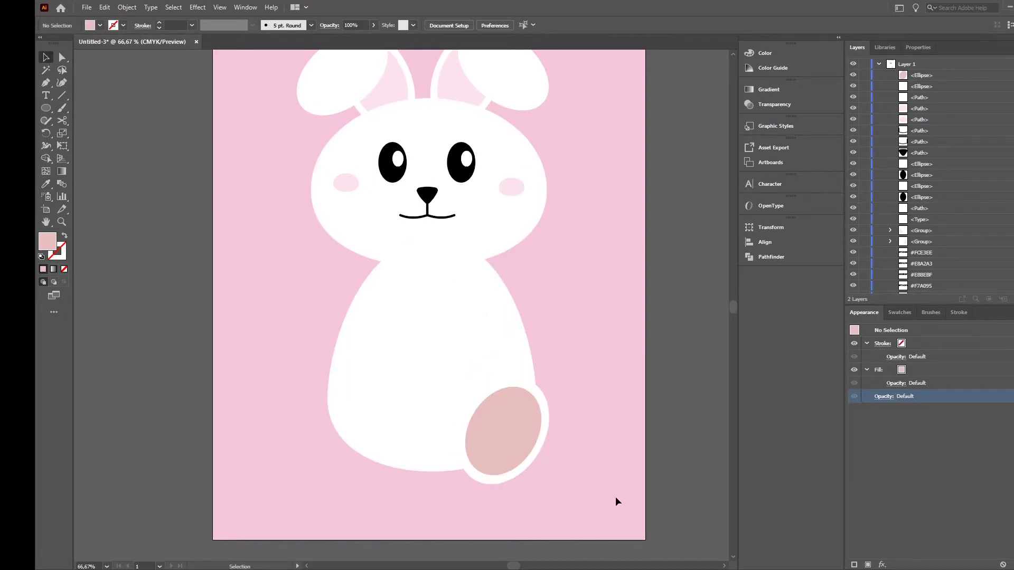
Step: Shrink the pink foot pad to about 152 by 208 px and shift it down and left within the white foot
{"action": "scroll", "coordinate": [612, 498], "scroll_direction": "up", "scroll_amount": 2}
{"action": "left_click", "coordinate": [421, 363]}
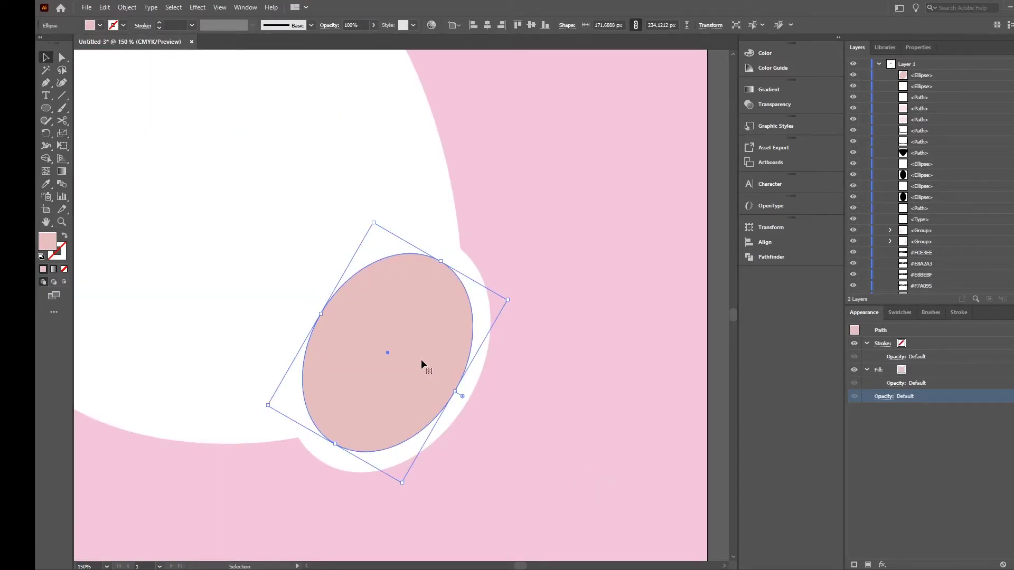
{"action": "left_click_drag", "start_coordinate": [508, 300], "coordinate": [493, 302]}
{"action": "left_click_drag", "start_coordinate": [409, 357], "coordinate": [403, 370]}
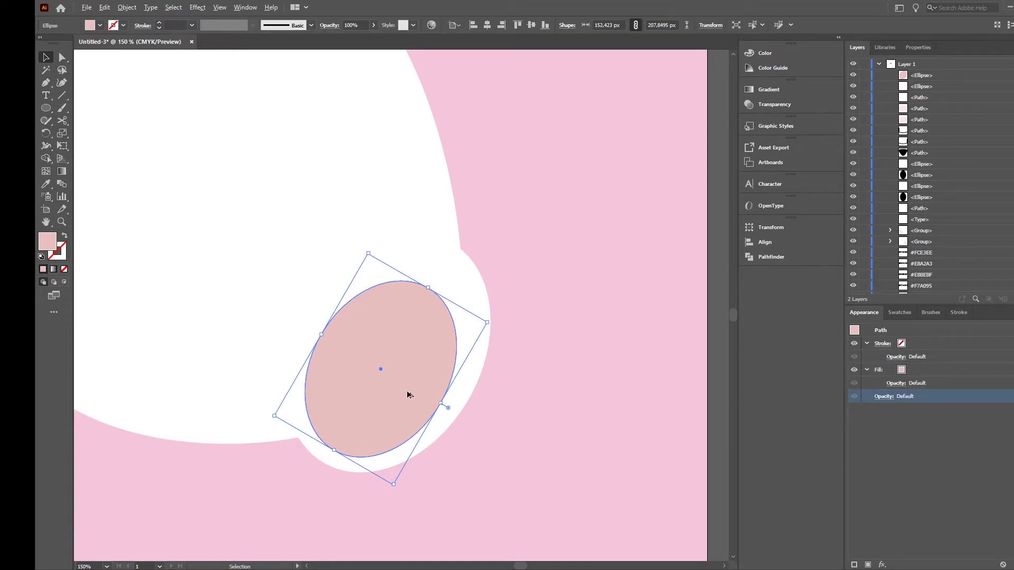
Step: Duplicate the pink foot pad and shrink the copy to about 22 by 30 px as a toe pad above the large one
{"action": "left_click_drag", "start_coordinate": [407, 395], "coordinate": [447, 338], "text": "alt"}
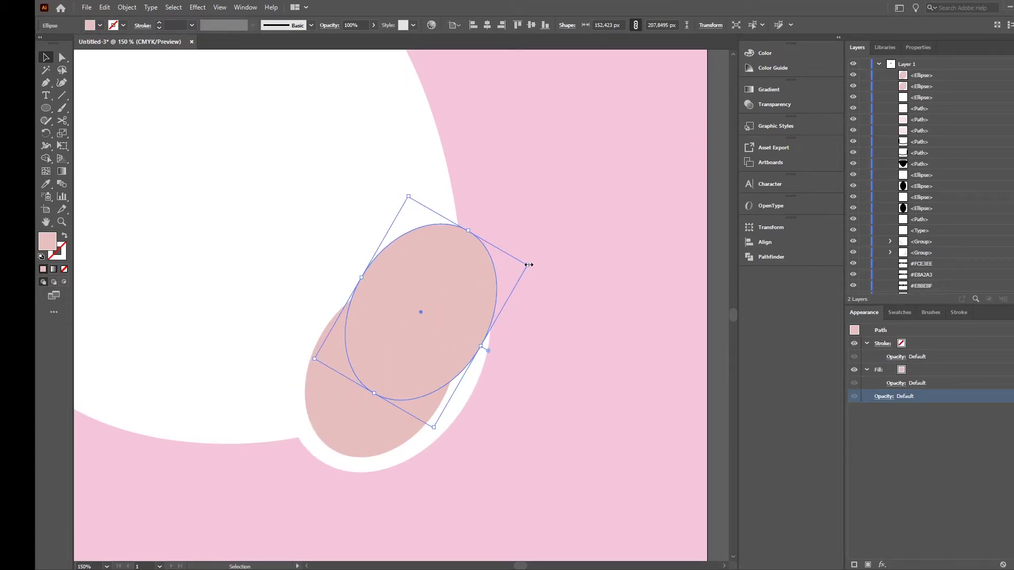
{"action": "left_click_drag", "start_coordinate": [528, 264], "coordinate": [421, 265]}
{"action": "scroll", "coordinate": [438, 267], "scroll_direction": "up", "scroll_amount": 10}
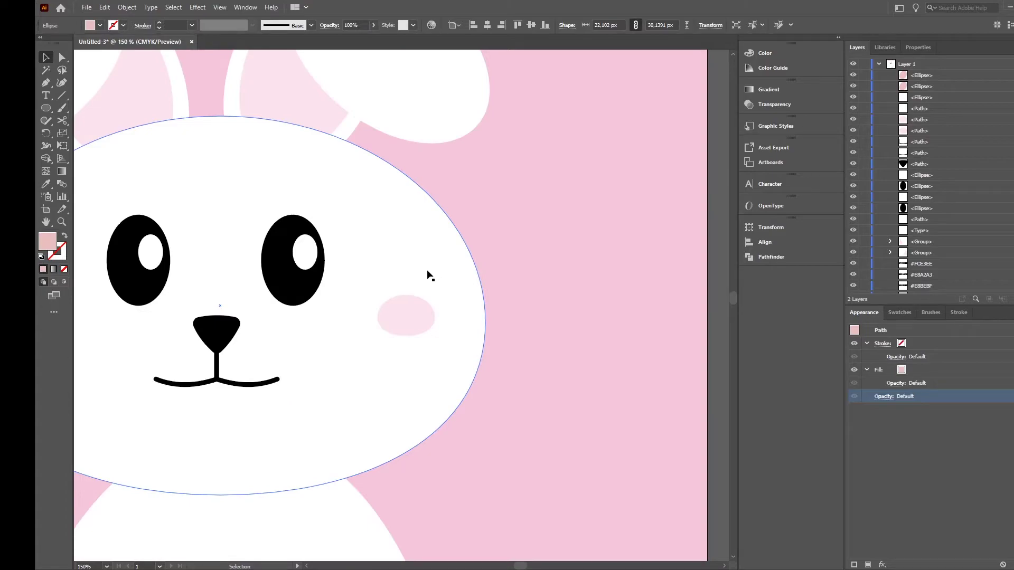
{"action": "scroll", "coordinate": [427, 357], "scroll_direction": "down", "scroll_amount": 3}
{"action": "scroll", "coordinate": [427, 357], "scroll_direction": "down", "scroll_amount": 10}
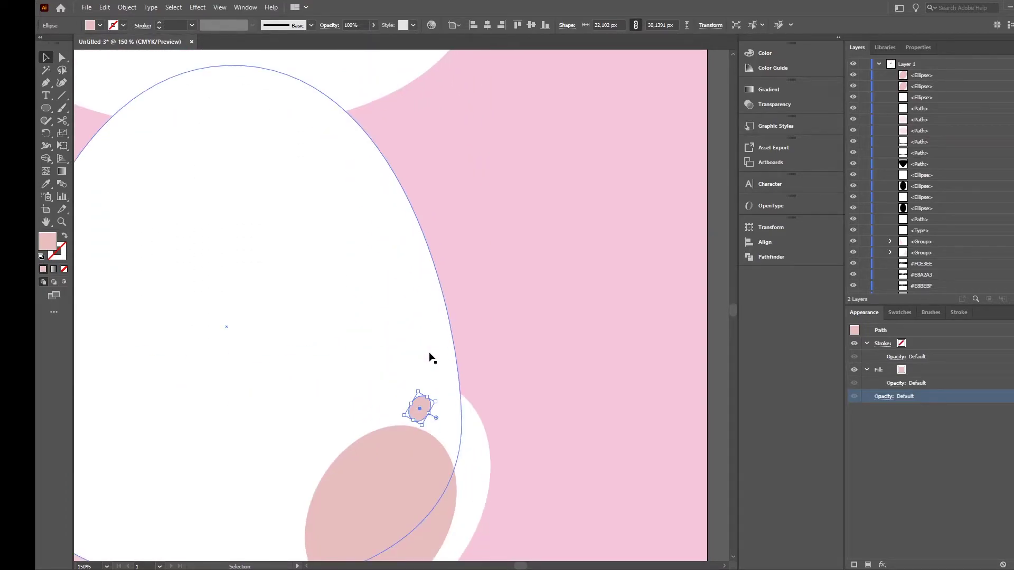
Step: Arrange three small pink toe pads in an arc above the large pad, along the upper right edge of the foot
{"action": "left_click", "coordinate": [507, 384]}
{"action": "scroll", "coordinate": [419, 359], "scroll_direction": "up", "scroll_amount": 2}
{"action": "left_click_drag", "start_coordinate": [420, 368], "coordinate": [510, 408]}
{"action": "left_click", "coordinate": [561, 402]}
{"action": "scroll", "coordinate": [560, 404], "scroll_direction": "down", "scroll_amount": 1}
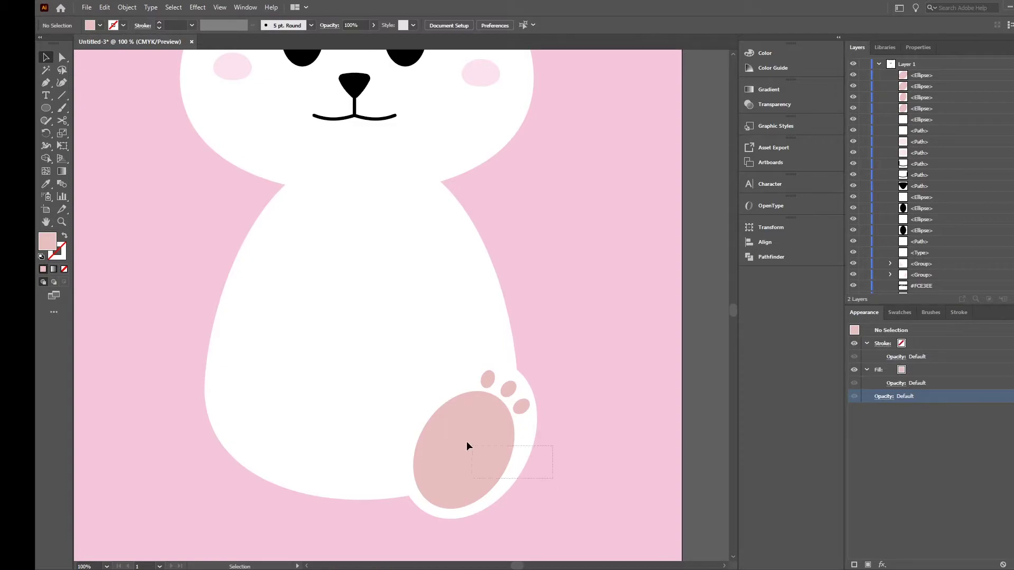
Step: Shrink the white foot ellipse to about 181 by 268 px so it fits closer around the pink pads
{"action": "left_click_drag", "start_coordinate": [474, 451], "coordinate": [465, 435]}
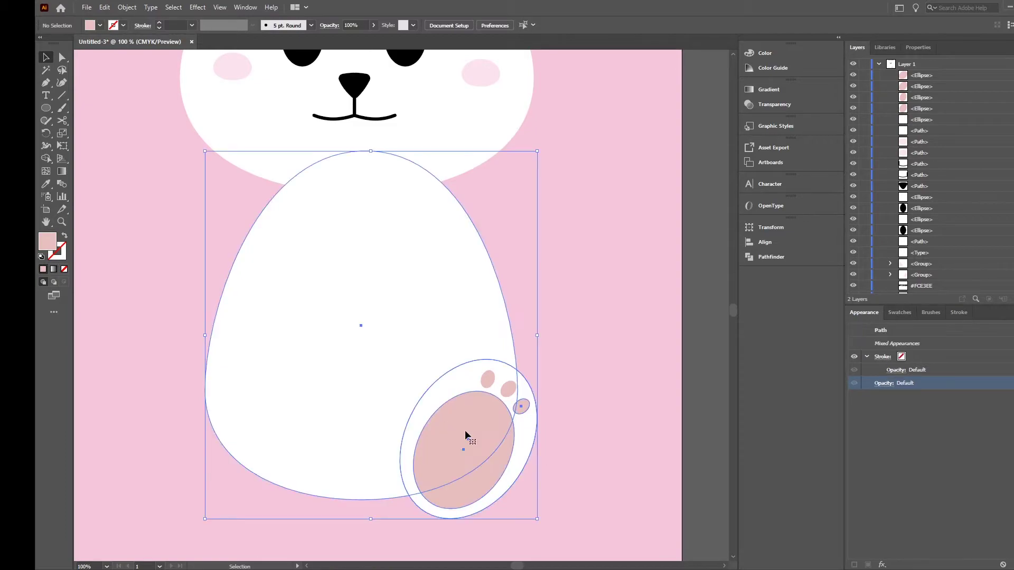
{"action": "left_click", "coordinate": [626, 427]}
{"action": "left_click", "coordinate": [454, 389]}
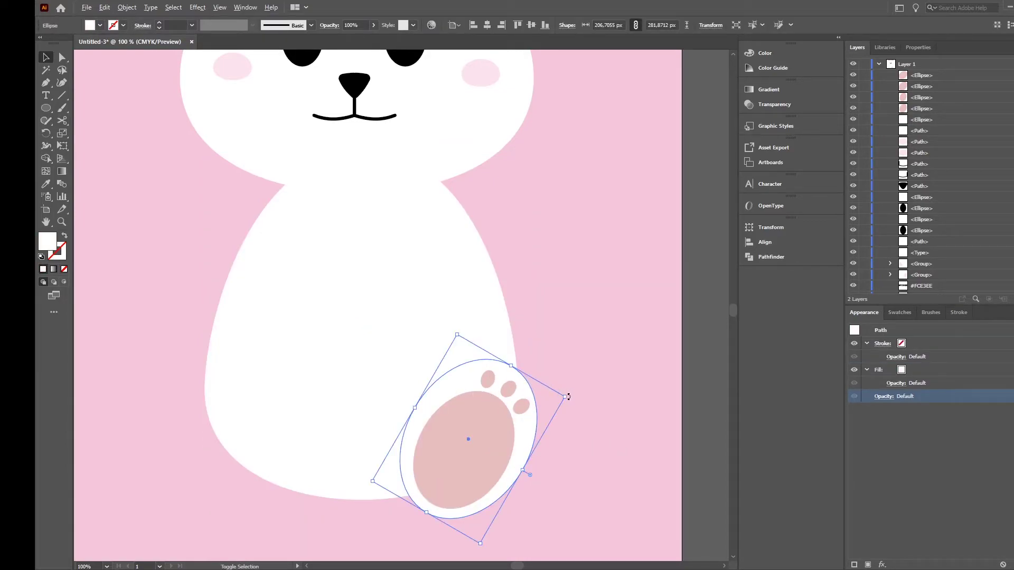
{"action": "left_click_drag", "start_coordinate": [566, 398], "coordinate": [560, 399]}
{"action": "left_click_drag", "start_coordinate": [417, 409], "coordinate": [422, 412]}
{"action": "left_click_drag", "start_coordinate": [521, 470], "coordinate": [518, 450]}
{"action": "left_click", "coordinate": [556, 449]}
Step: Nudge the white foot ellipse in small increments to fine-tune its position around the pads, and deselect it
{"action": "left_click", "coordinate": [529, 442]}
{"action": "key", "text": "Right"}
{"action": "key", "text": "Right"}
{"action": "key", "text": "Right"}
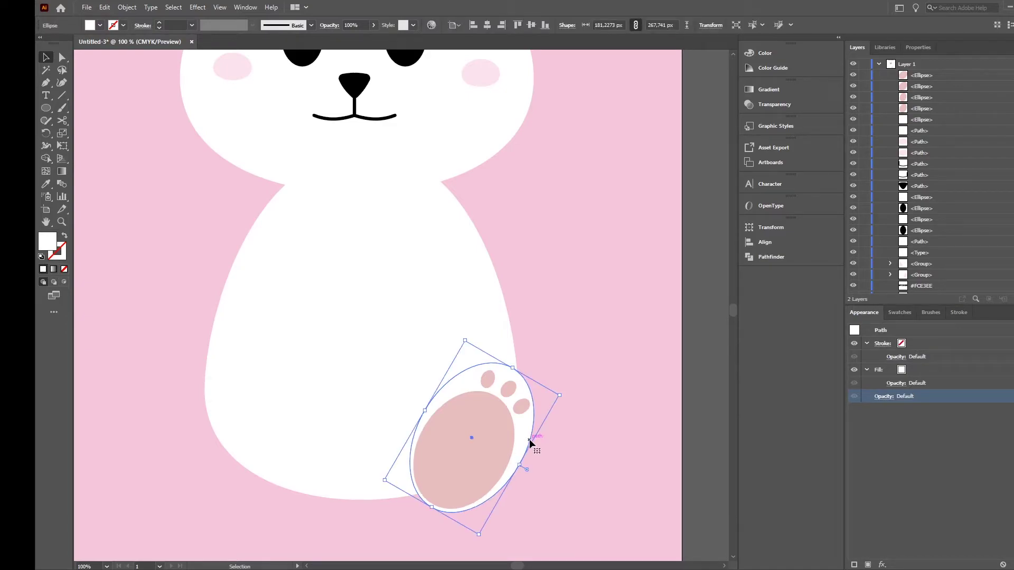
{"action": "key", "text": "Down"}
{"action": "key", "text": "Left"}
{"action": "key", "text": "Left"}
{"action": "key", "text": "Left"}
{"action": "key", "text": "Left"}
{"action": "key", "text": "Left"}
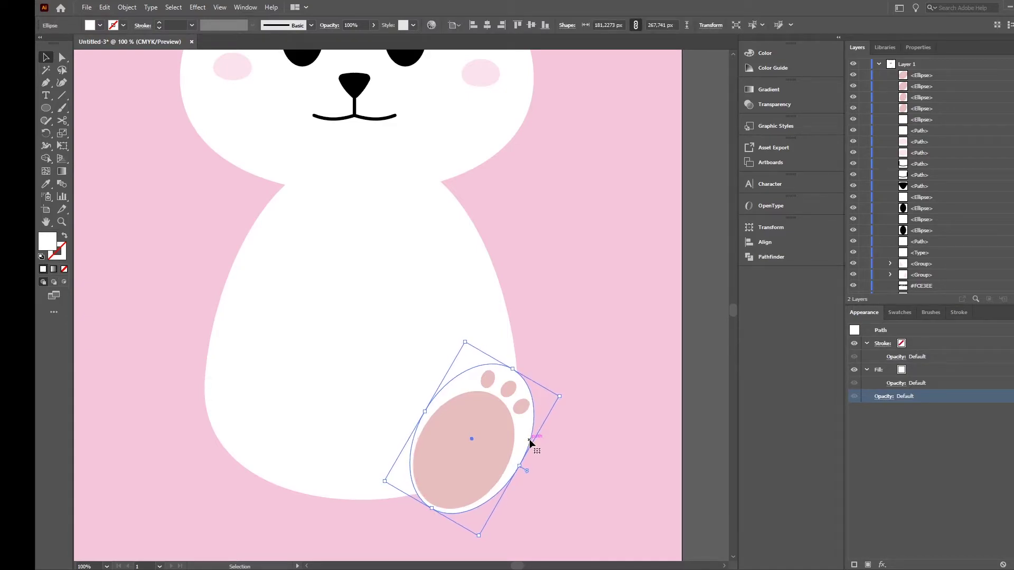
{"action": "key", "text": "Right"}
{"action": "key", "text": "Right"}
{"action": "left_click", "coordinate": [602, 452]}
Step: Group the white foot ellipse with its pink pads and make a horizontally mirrored copy of the group for the other foot
{"action": "left_click", "coordinate": [485, 474]}
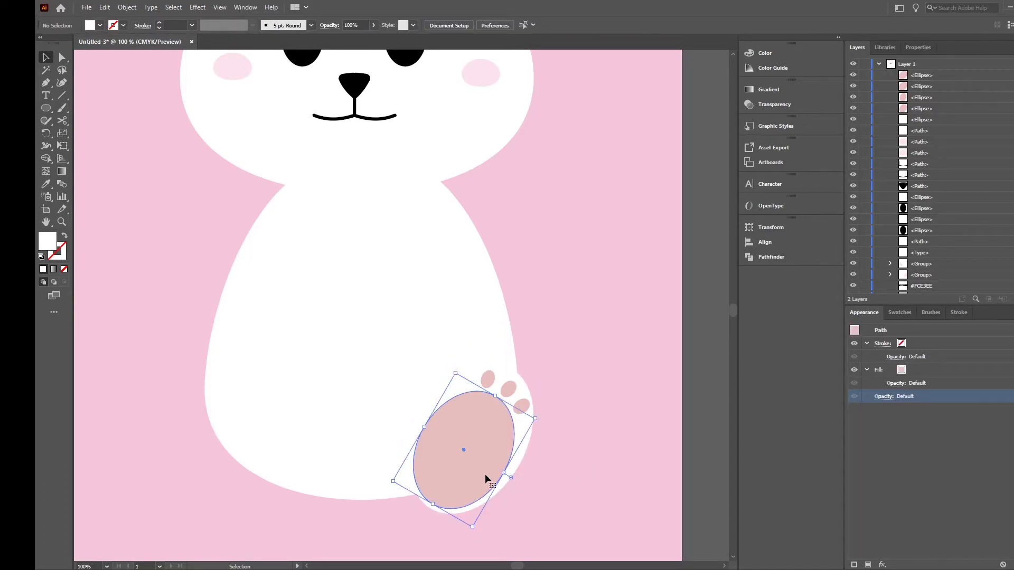
{"action": "left_click", "coordinate": [518, 460], "text": "shift"}
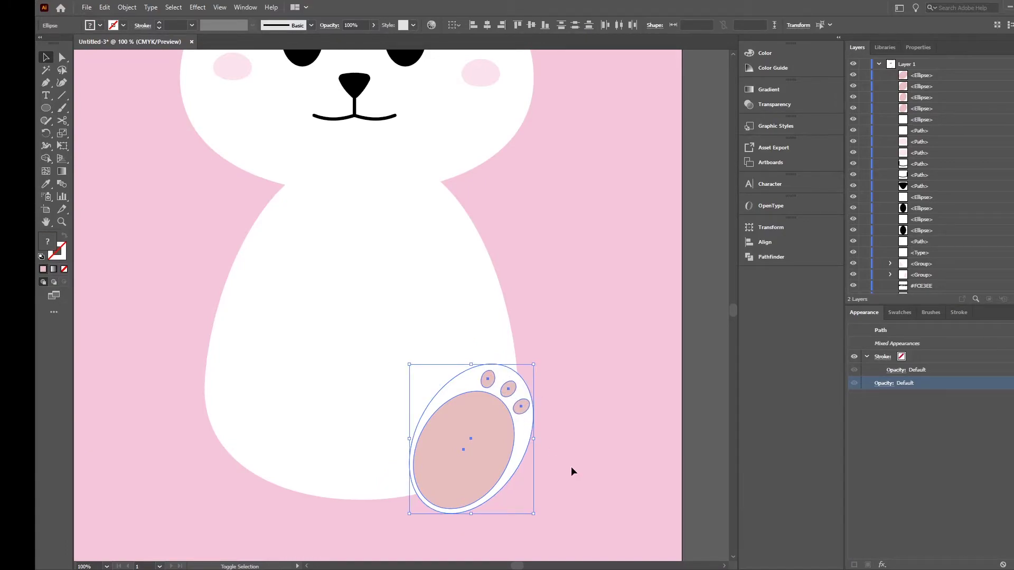
{"action": "key", "text": "ctrl+g"}
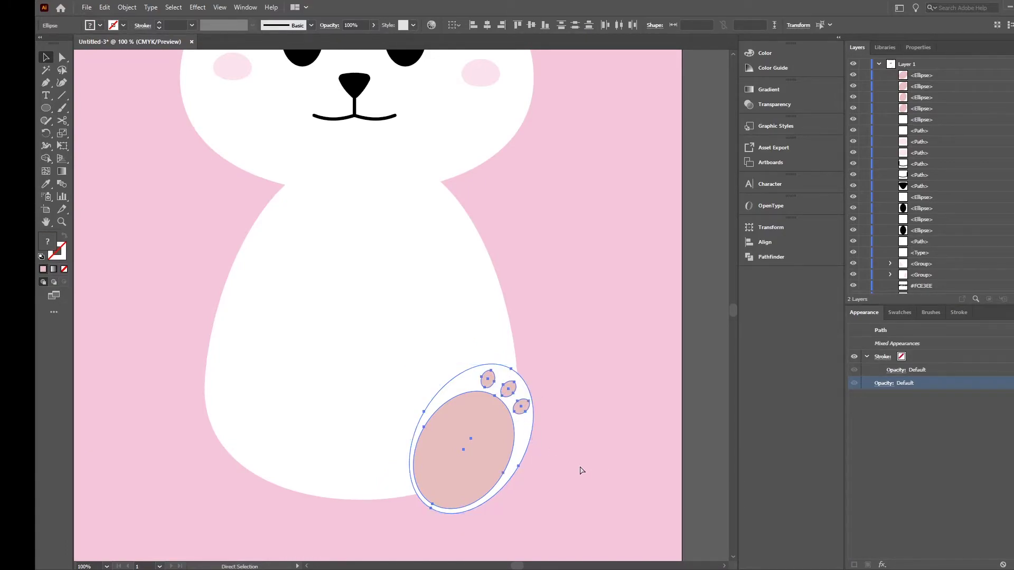
{"action": "right_click", "coordinate": [490, 449]}
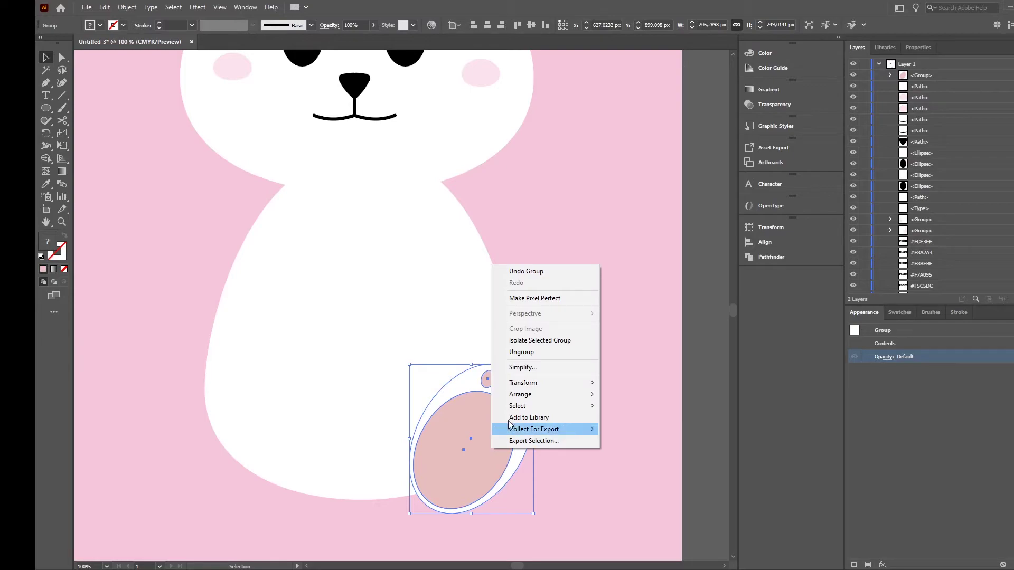
{"action": "mouse_move", "coordinate": [531, 384]}
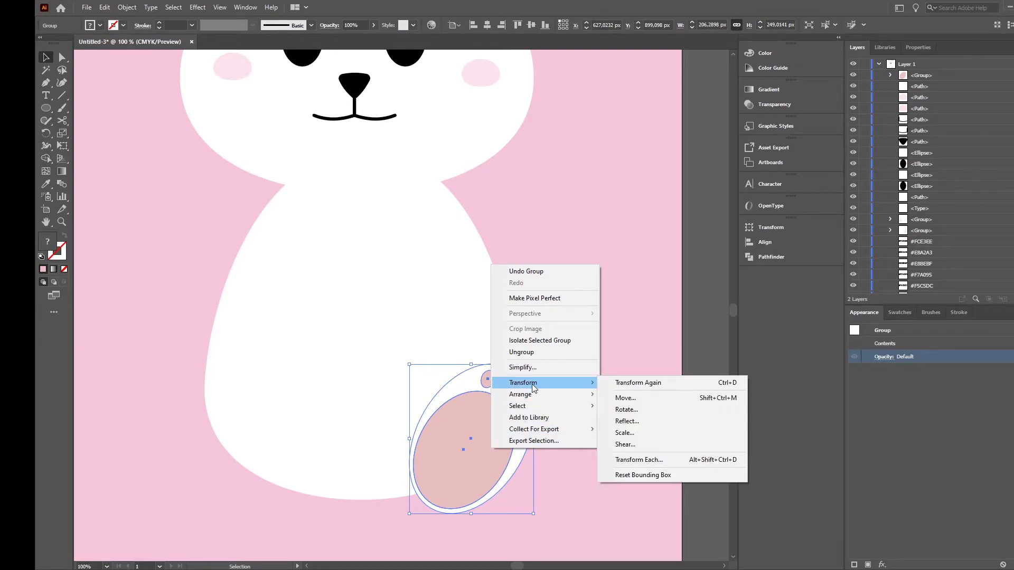
{"action": "left_click", "coordinate": [626, 421]}
{"action": "left_click", "coordinate": [487, 357]}
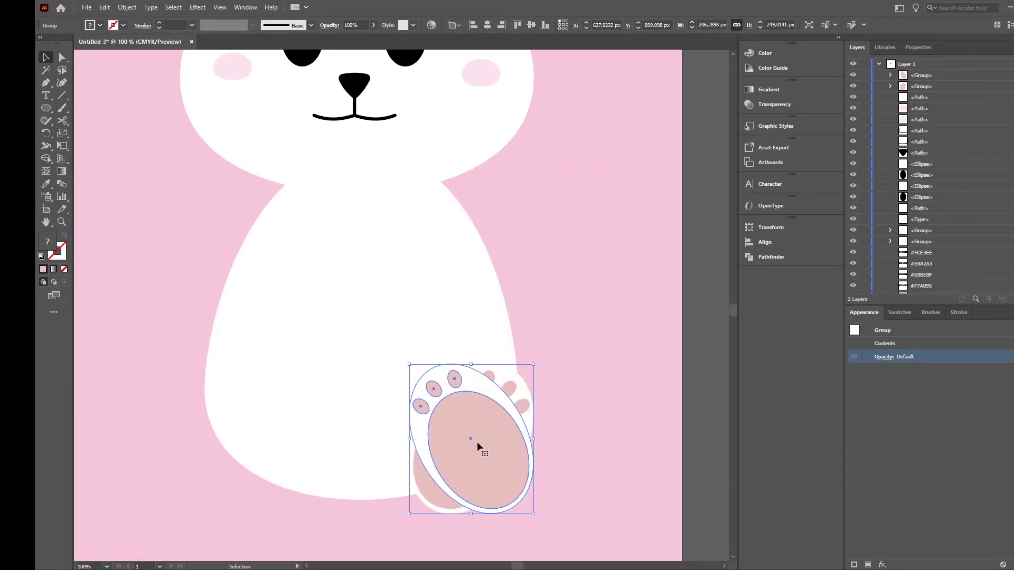
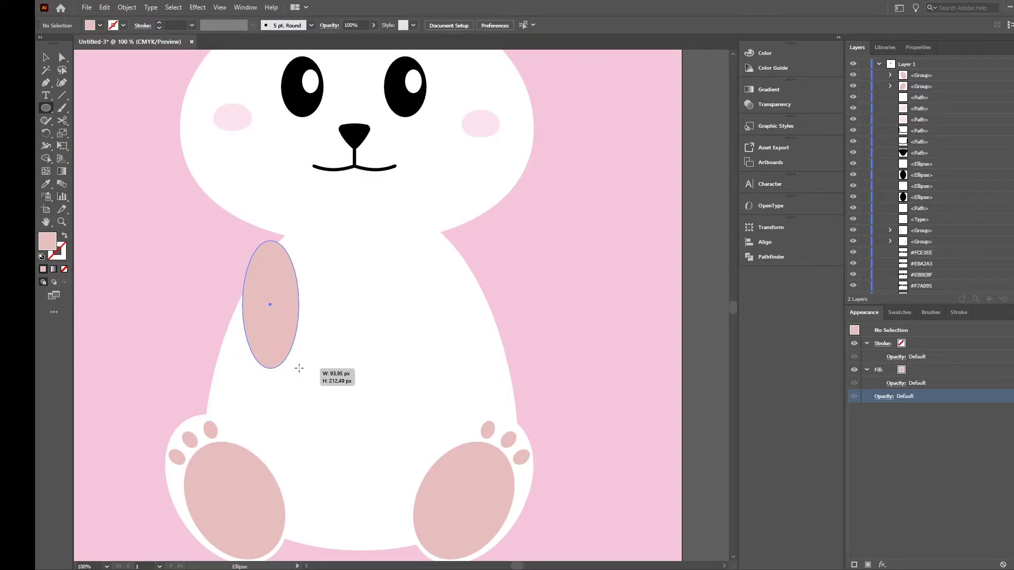
Step: Draw an ellipse about 94 by 212 px, place it at the bunny's left shoulder just below the head, and fill it white
{"action": "left_click_drag", "start_coordinate": [299, 368], "coordinate": [298, 368]}
{"action": "key", "text": "a"}
{"action": "left_click_drag", "start_coordinate": [275, 324], "coordinate": [246, 303]}
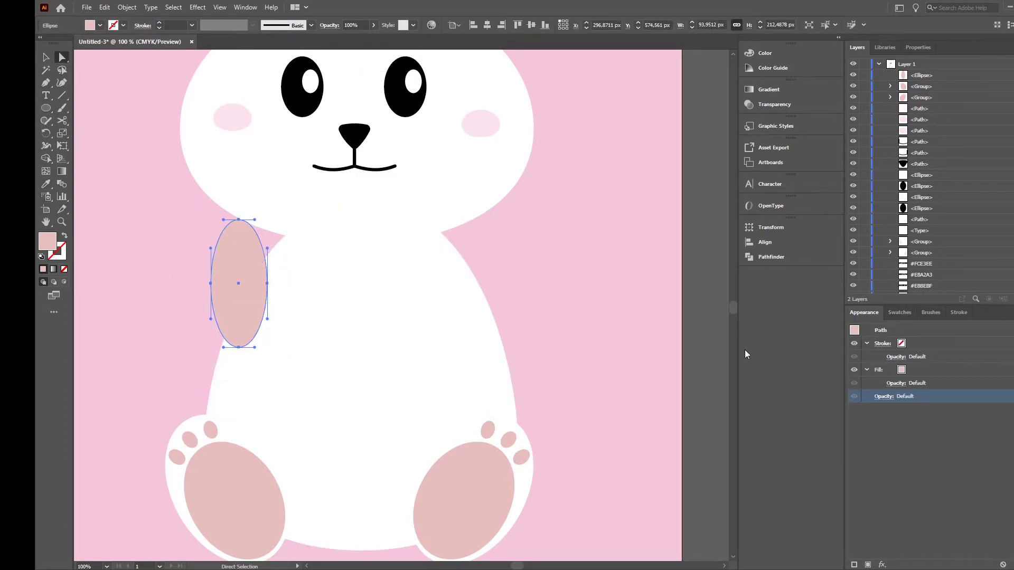
{"action": "left_click", "coordinate": [898, 313]}
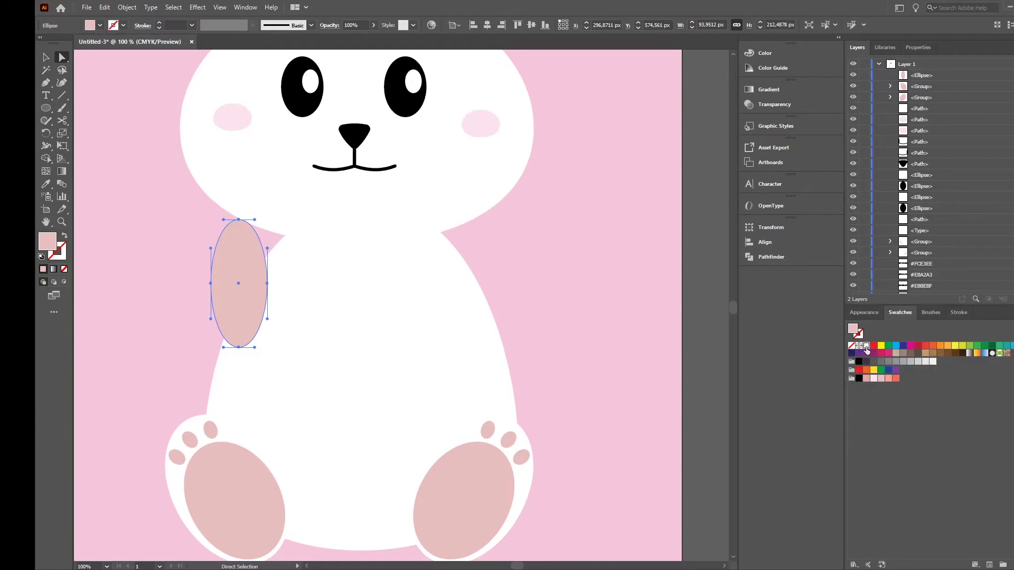
{"action": "left_click", "coordinate": [866, 346]}
Step: Tilt the white ellipse diagonally as an upper arm, resize it to about 92 by 231 px, and fit it against the shoulder
{"action": "left_click", "coordinate": [46, 56]}
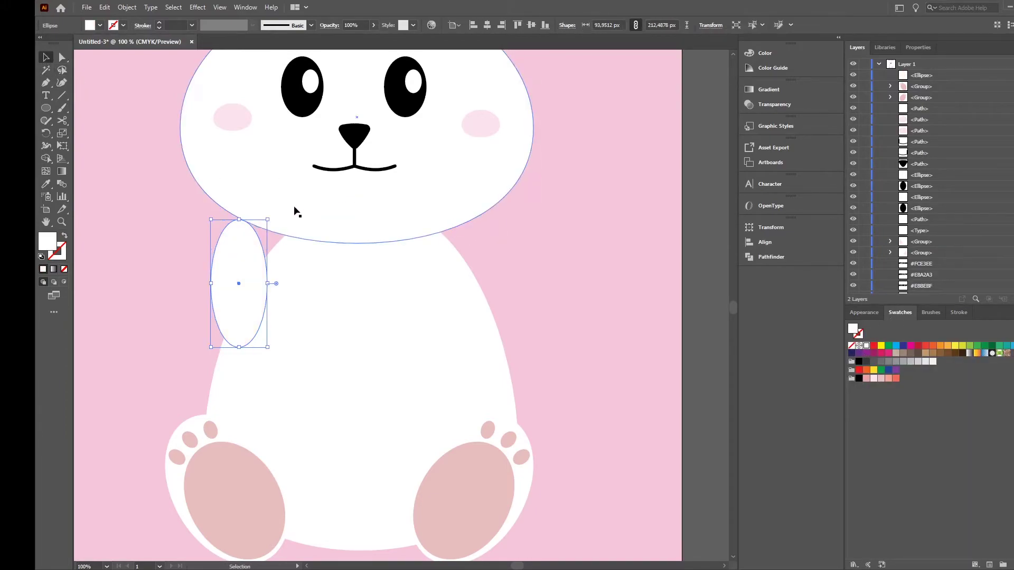
{"action": "left_click_drag", "start_coordinate": [269, 217], "coordinate": [214, 253]}
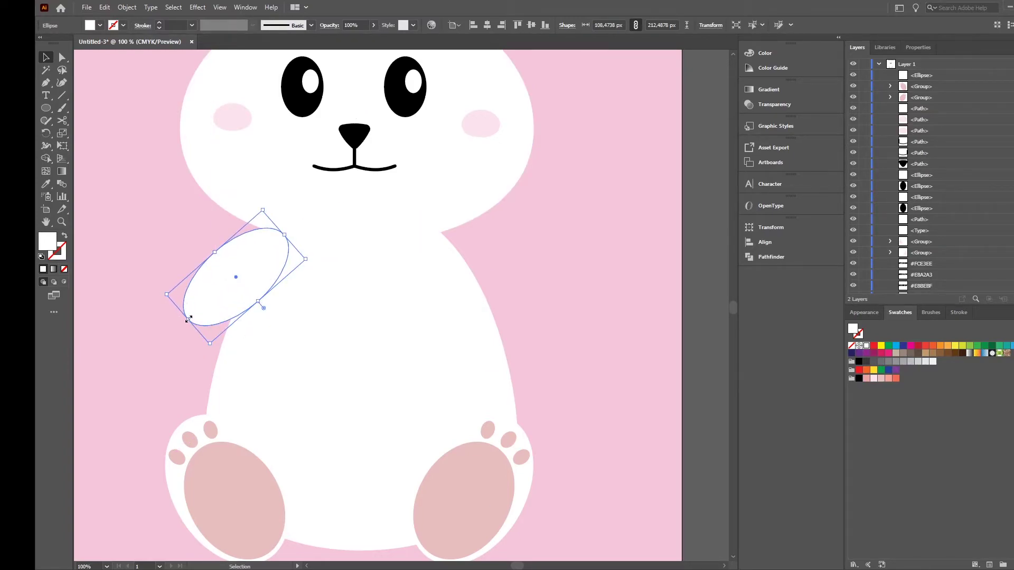
{"action": "left_click_drag", "start_coordinate": [188, 319], "coordinate": [180, 325]}
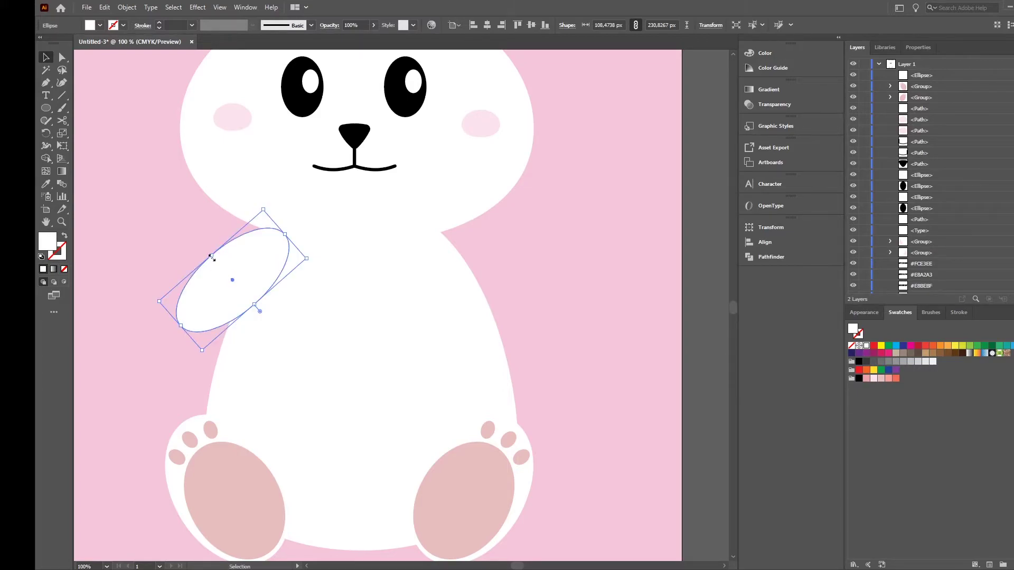
{"action": "left_click_drag", "start_coordinate": [212, 257], "coordinate": [217, 263]}
{"action": "left_click_drag", "start_coordinate": [224, 302], "coordinate": [213, 300]}
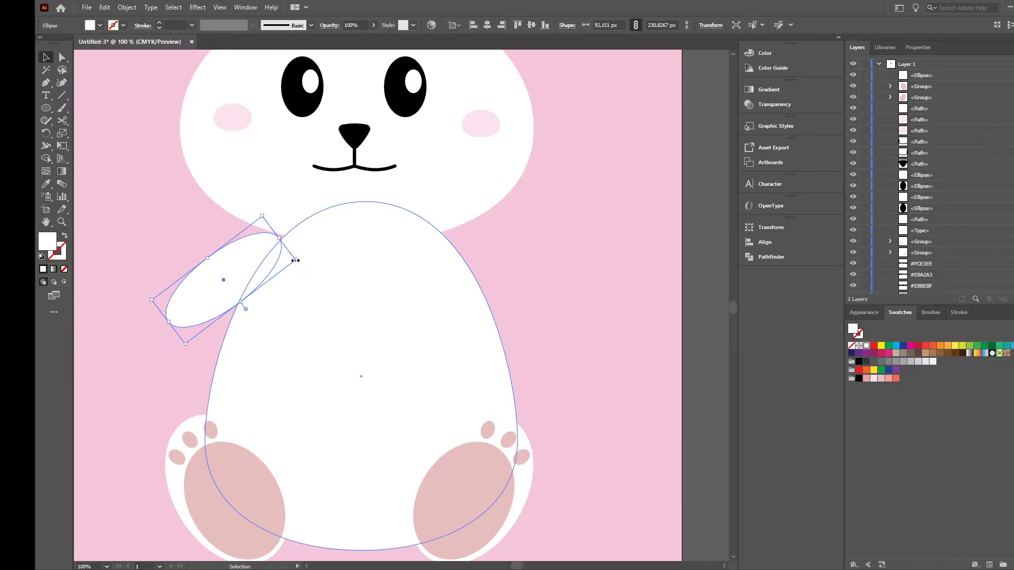
{"action": "left_click_drag", "start_coordinate": [267, 263], "coordinate": [276, 262]}
{"action": "left_click", "coordinate": [570, 267]}
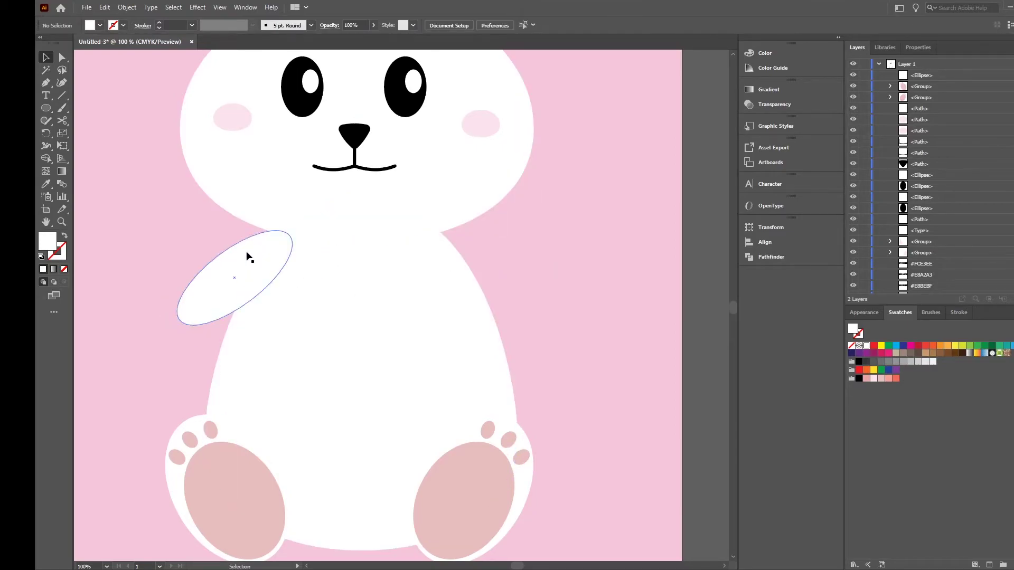
Step: Duplicate the upper arm ellipse, shorten the copy to about 187 px, and angle it inward below the elbow as the forearm
{"action": "left_click", "coordinate": [225, 306]}
{"action": "left_click_drag", "start_coordinate": [226, 308], "coordinate": [149, 308]}
{"action": "left_click_drag", "start_coordinate": [199, 212], "coordinate": [214, 303]}
{"action": "left_click_drag", "start_coordinate": [212, 304], "coordinate": [260, 377]}
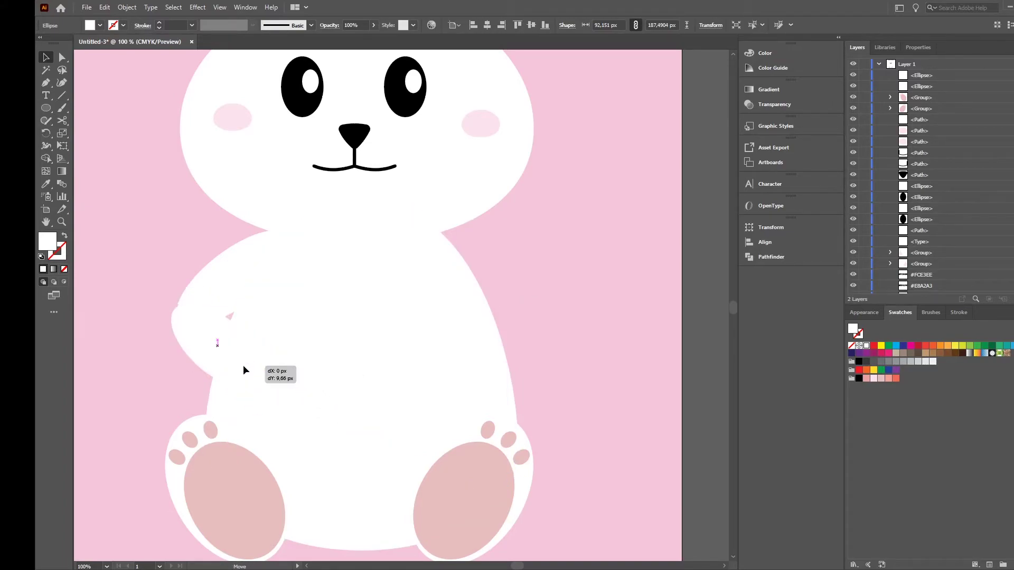
Step: Undo the latest arm adjustments, rotate the upper arm ellipse to a slightly flatter angle, and nudge it to join the forearm at the elbow
{"action": "key", "text": "ctrl+z"}
{"action": "key", "text": "ctrl+z"}
{"action": "key", "text": "ctrl+z"}
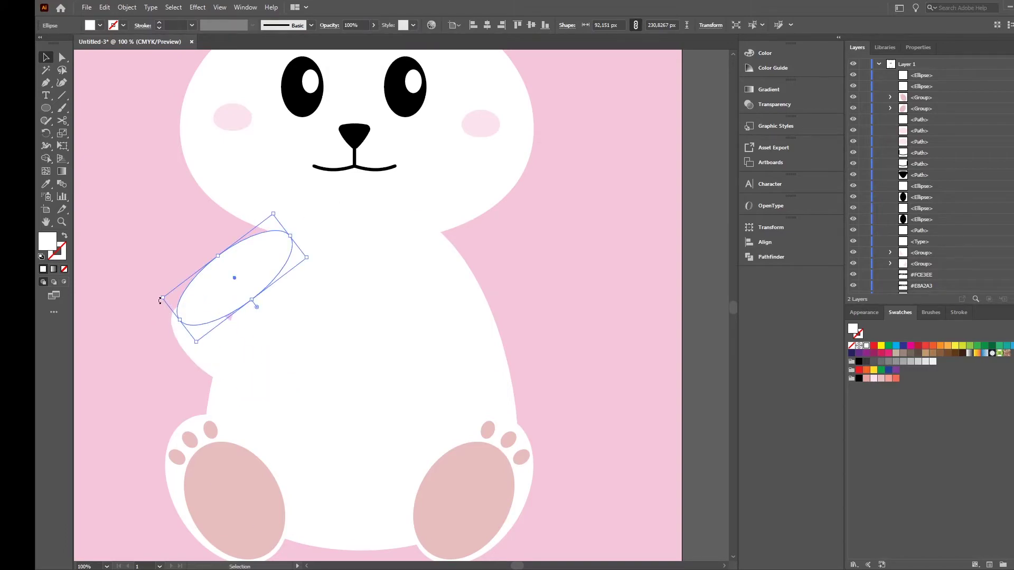
{"action": "left_click_drag", "start_coordinate": [159, 299], "coordinate": [170, 290]}
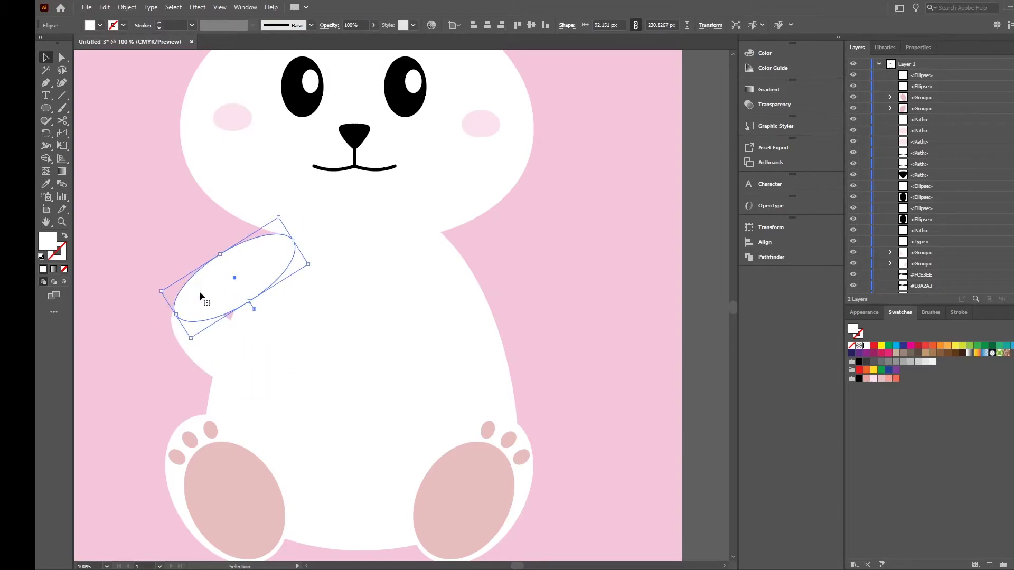
{"action": "mouse_move", "coordinate": [237, 290]}
{"action": "left_mouse_down"}
{"action": "mouse_move", "coordinate": [211, 355]}
{"action": "mouse_move", "coordinate": [215, 344]}
{"action": "mouse_move", "coordinate": [238, 350]}
{"action": "mouse_move", "coordinate": [240, 286]}
{"action": "left_mouse_up"}
{"action": "left_click", "coordinate": [526, 299]}
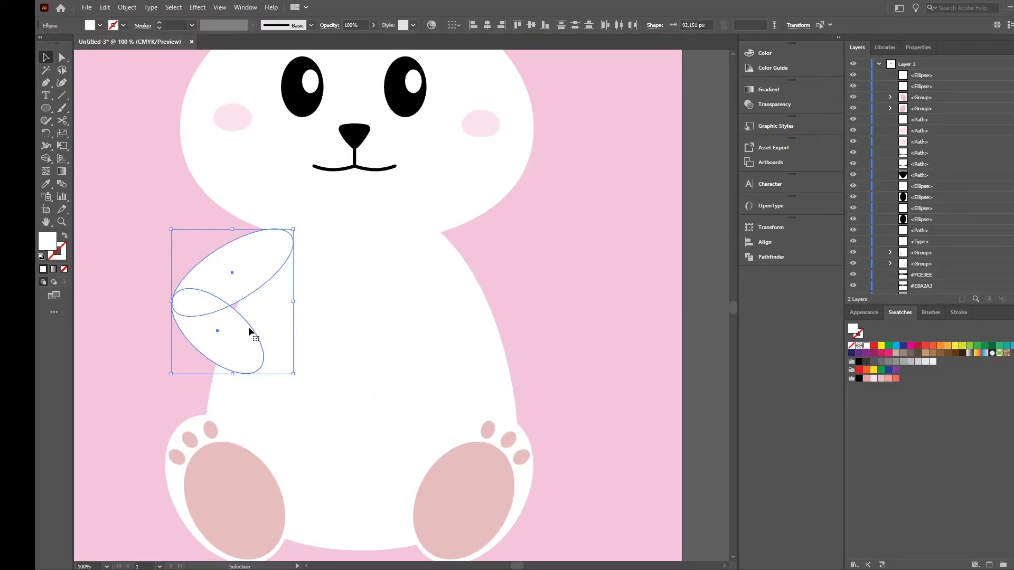
Step: Unite the upper arm and forearm ellipses into one bent arm shape with Pathfinder
{"action": "left_click", "coordinate": [787, 259]}
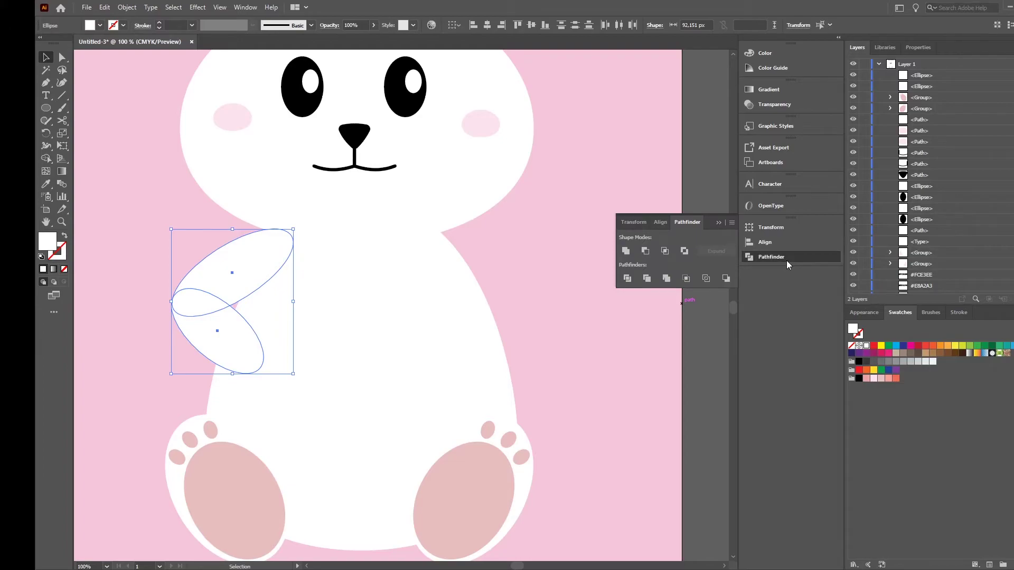
{"action": "left_click", "coordinate": [630, 254]}
{"action": "left_click", "coordinate": [544, 324]}
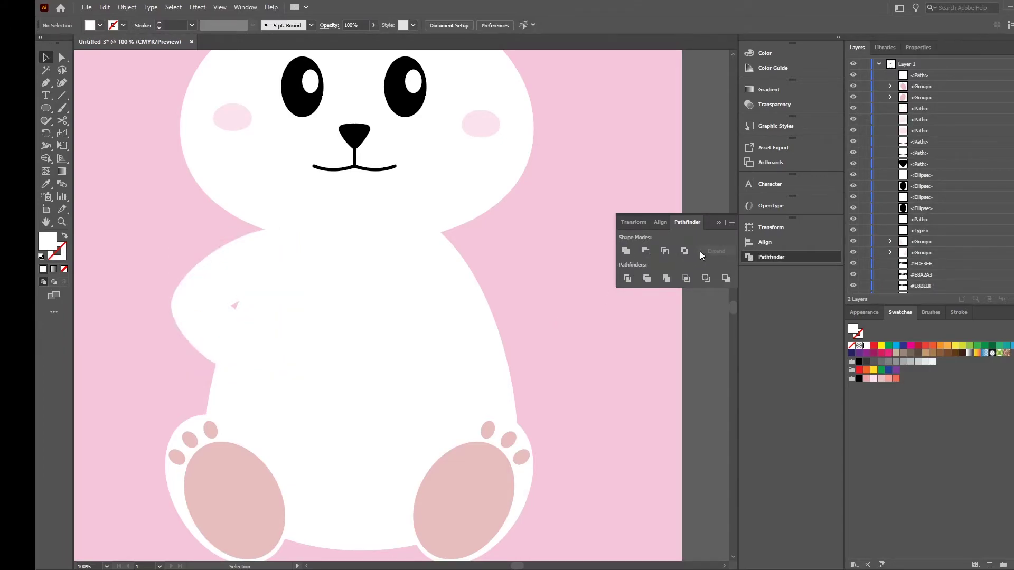
{"action": "left_click", "coordinate": [714, 224]}
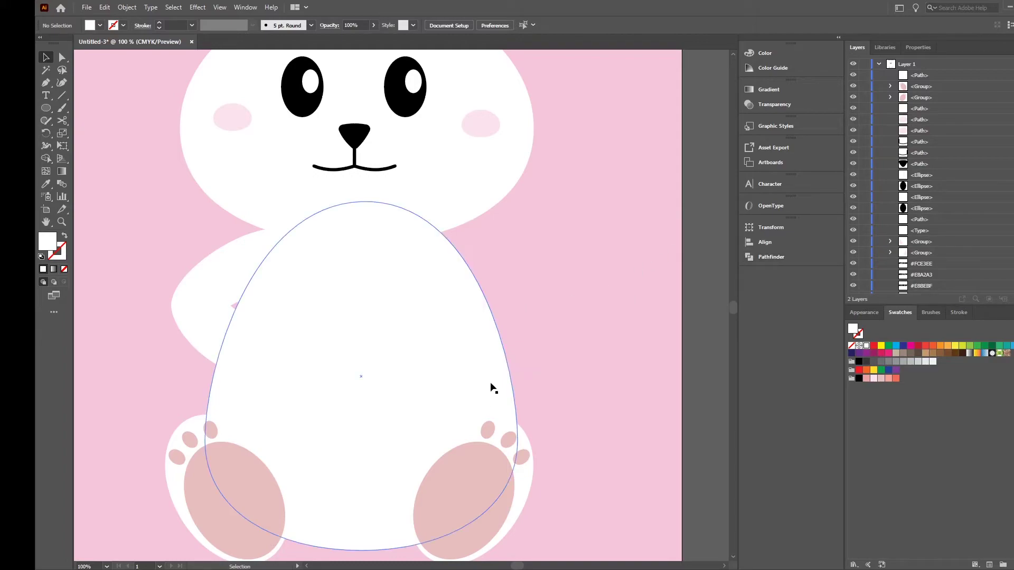
Step: Copy the arm shape, paste it in front, and offset the copy about 4 px to the right and 4 px down
{"action": "left_click", "coordinate": [206, 326]}
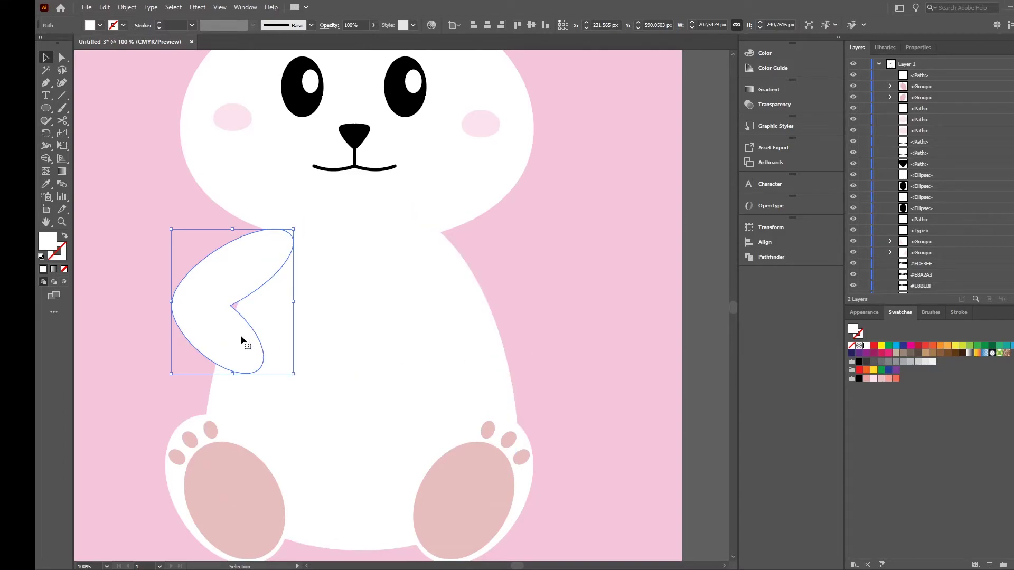
{"action": "key", "text": "a"}
{"action": "key", "text": "v"}
{"action": "key", "text": "ctrl+c"}
{"action": "key", "text": "ctrl+f"}
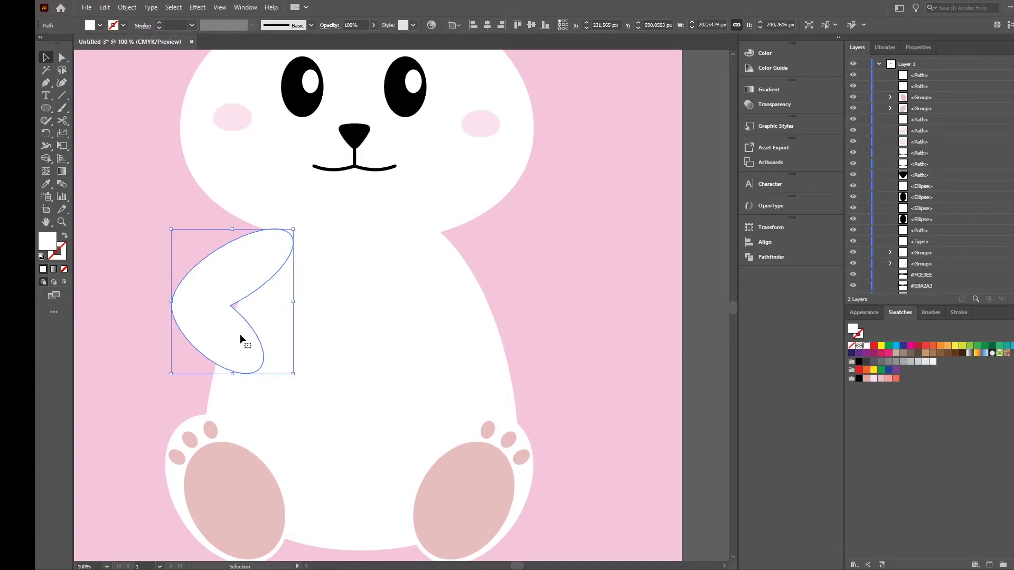
{"action": "left_click_drag", "start_coordinate": [239, 341], "coordinate": [239, 337]}
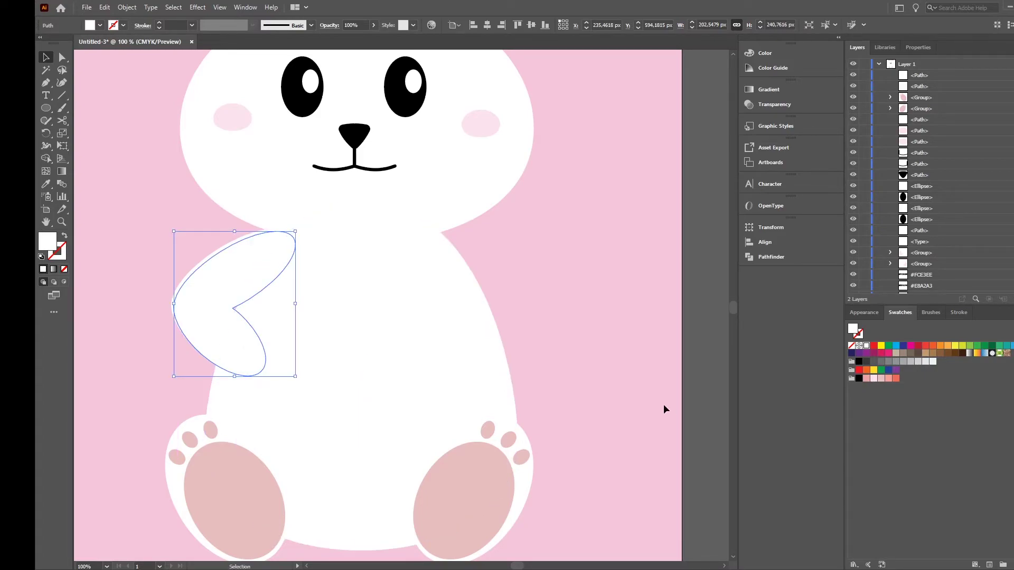
Step: Turn the offset arm copy into a shadow with a black fill at 20% opacity and Darken blending, and deselect it
{"action": "left_click", "coordinate": [858, 361]}
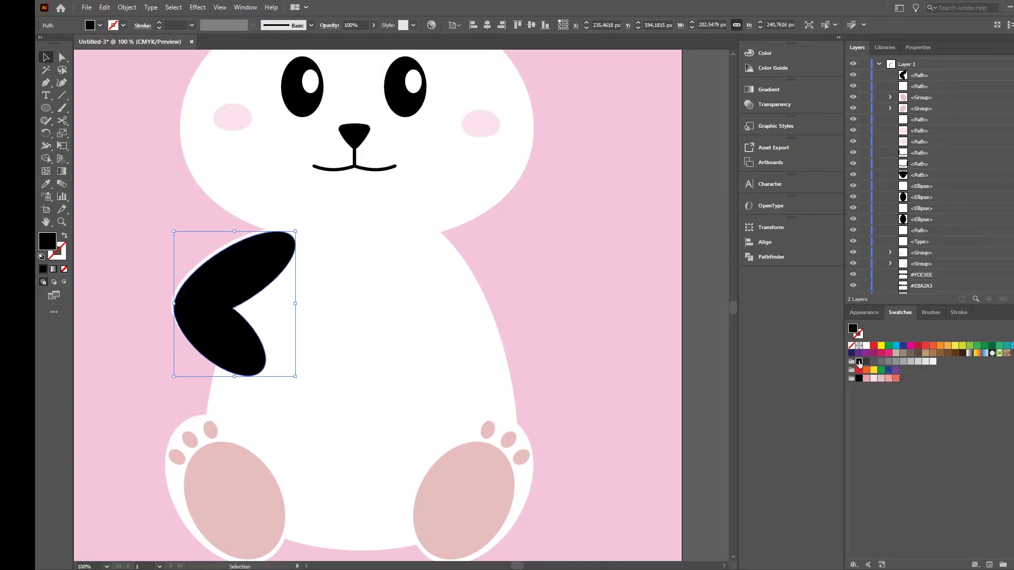
{"action": "left_click", "coordinate": [864, 312]}
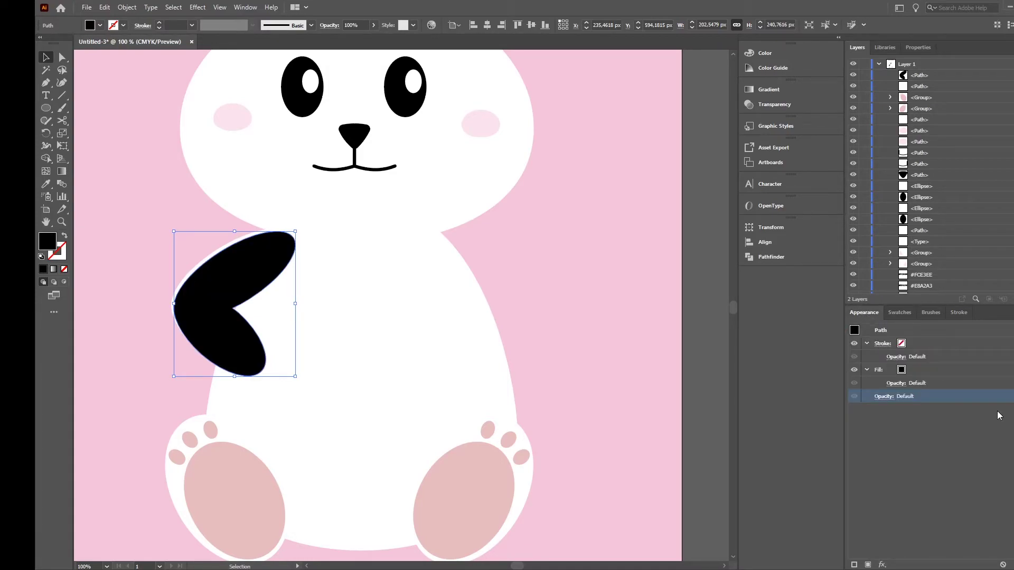
{"action": "left_click", "coordinate": [896, 383]}
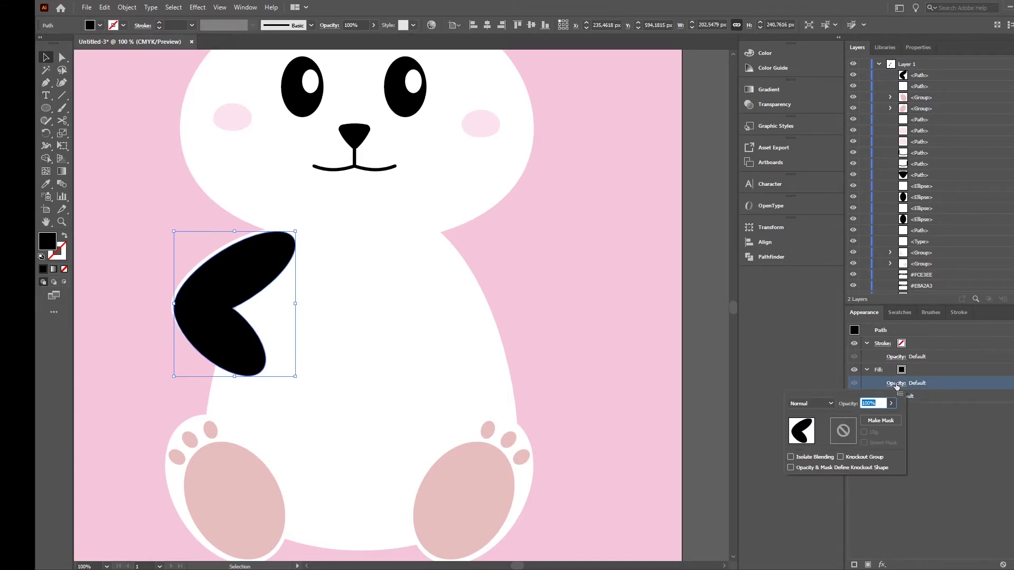
{"action": "left_click", "coordinate": [878, 402]}
{"action": "type", "text": "20"}
{"action": "left_click", "coordinate": [828, 406]}
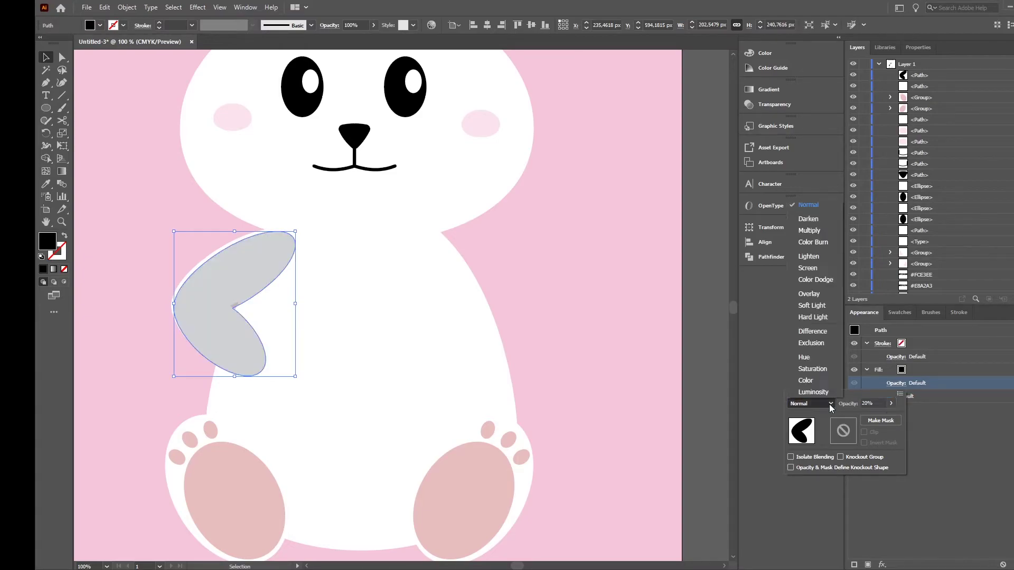
{"action": "left_click", "coordinate": [820, 220]}
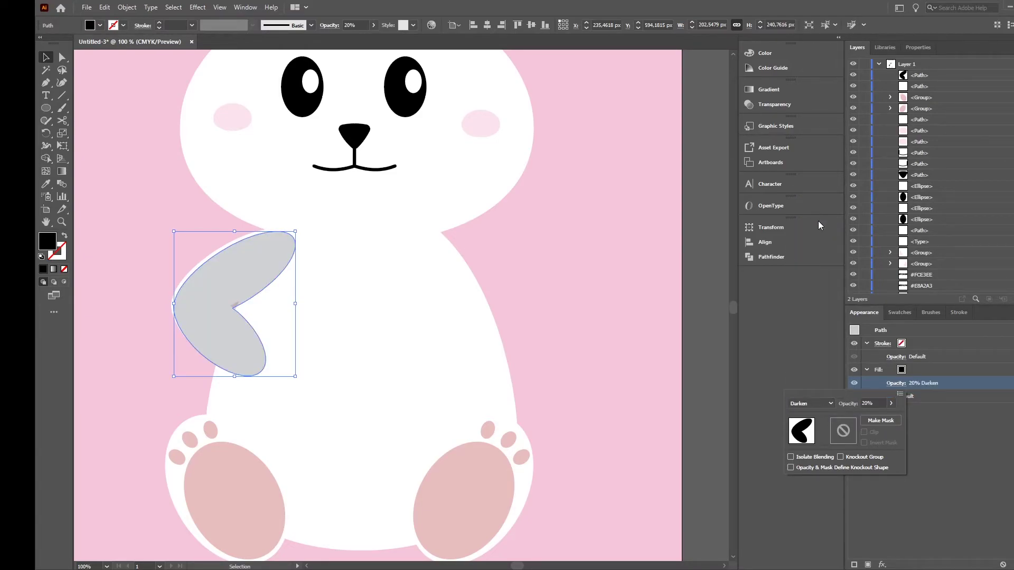
{"action": "left_click", "coordinate": [582, 289]}
{"action": "left_click", "coordinate": [594, 290]}
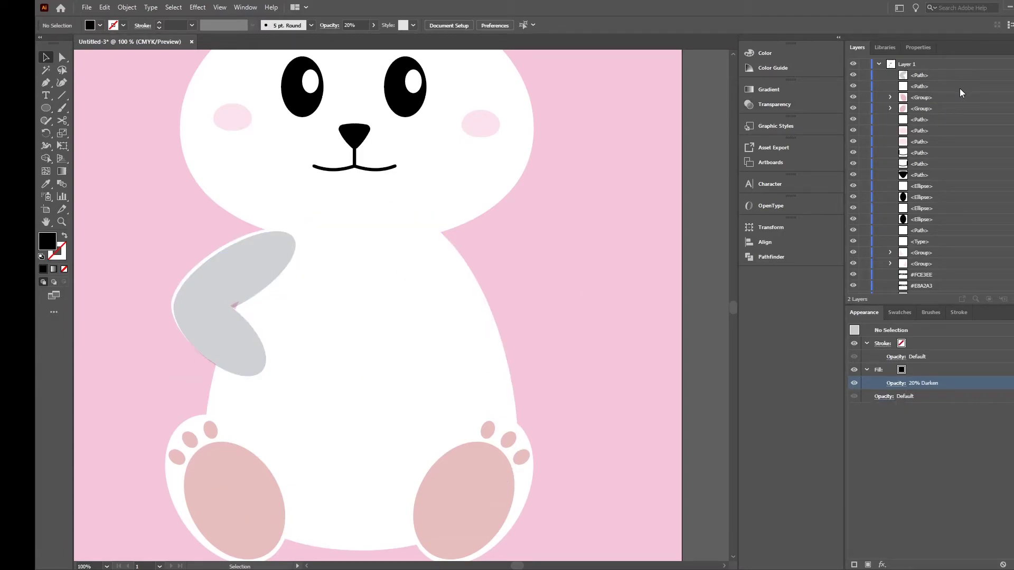
Step: Move the white arm path above its gray shadow in the stacking order and group the two shapes
{"action": "left_click", "coordinate": [1000, 86]}
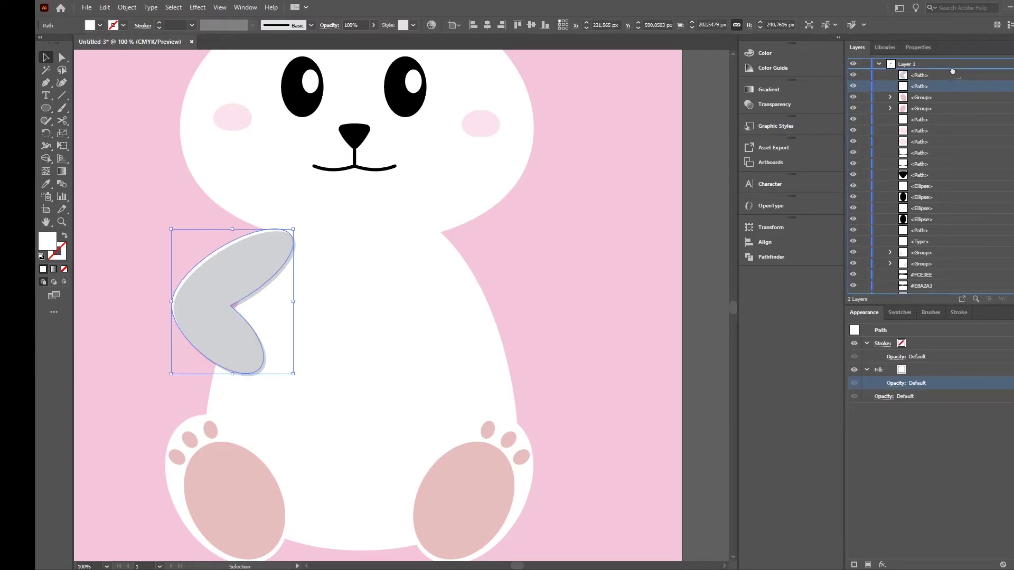
{"action": "left_click_drag", "start_coordinate": [953, 72], "coordinate": [952, 73]}
{"action": "left_click", "coordinate": [604, 259]}
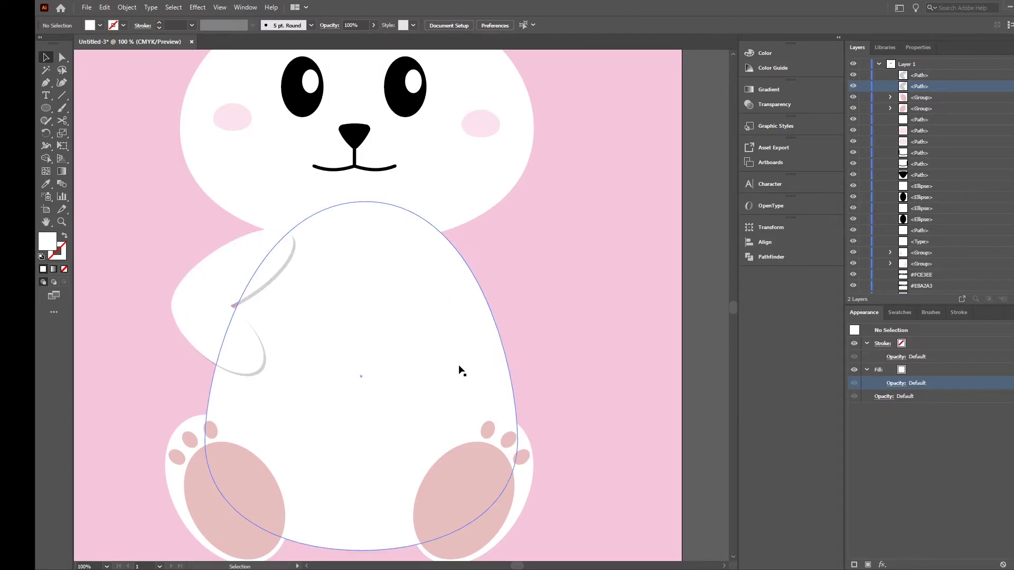
{"action": "left_click", "coordinate": [214, 310]}
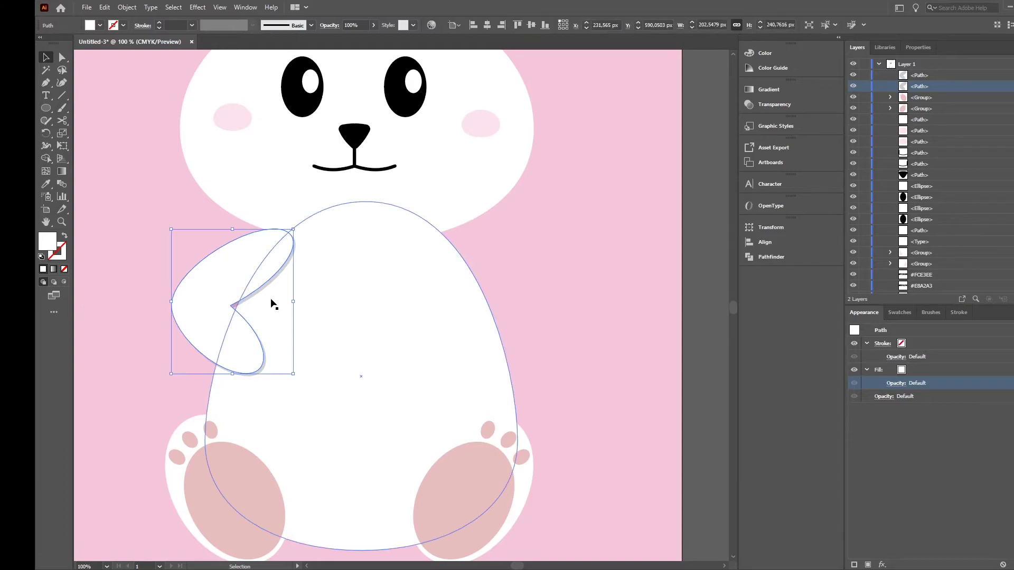
{"action": "left_click", "coordinate": [267, 285], "text": "shift"}
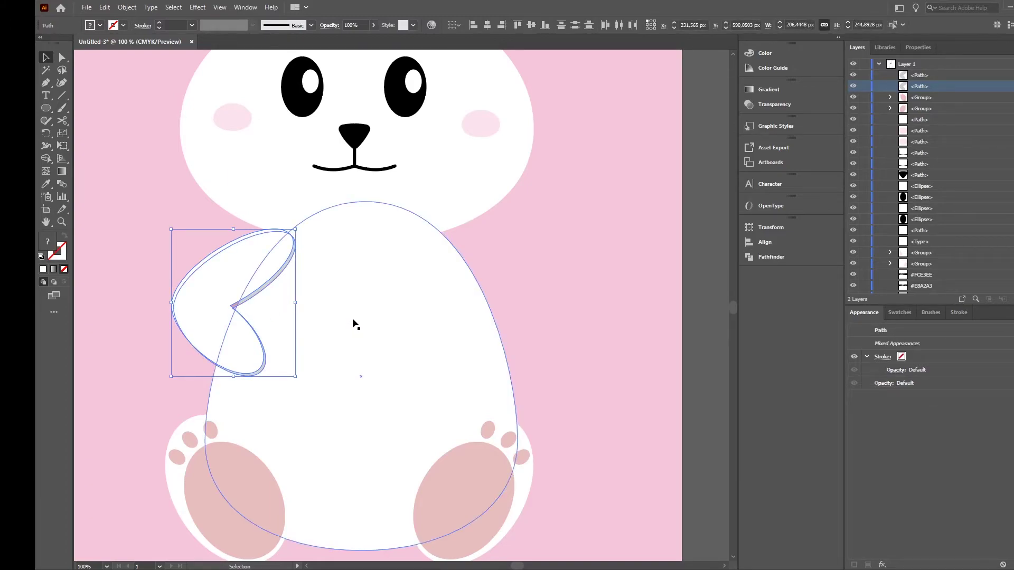
{"action": "key", "text": "ctrl+g"}
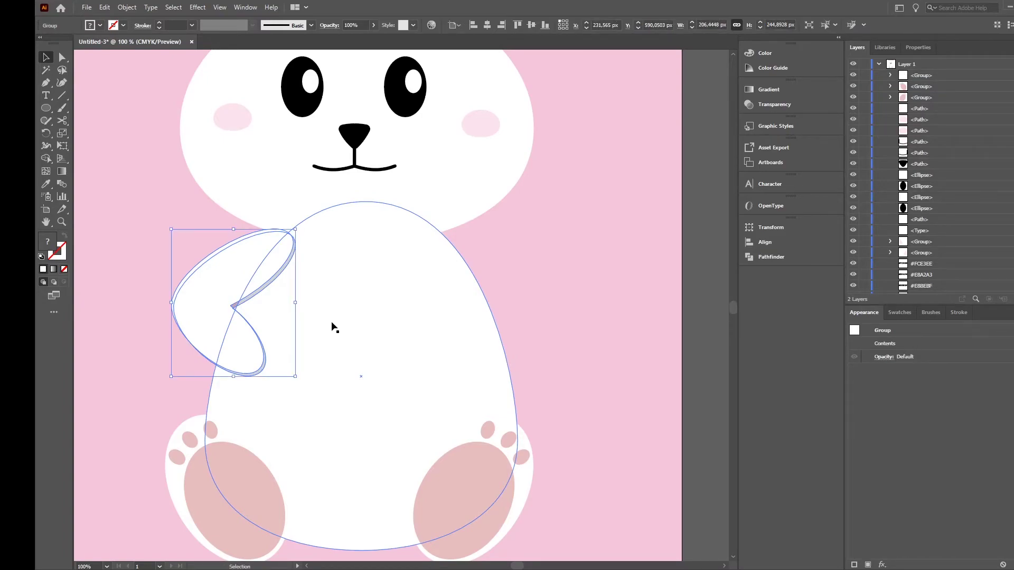
Step: Reflect a copy of the arm group across the vertical axis and place it on the opposite side of the body
{"action": "right_click", "coordinate": [259, 280]}
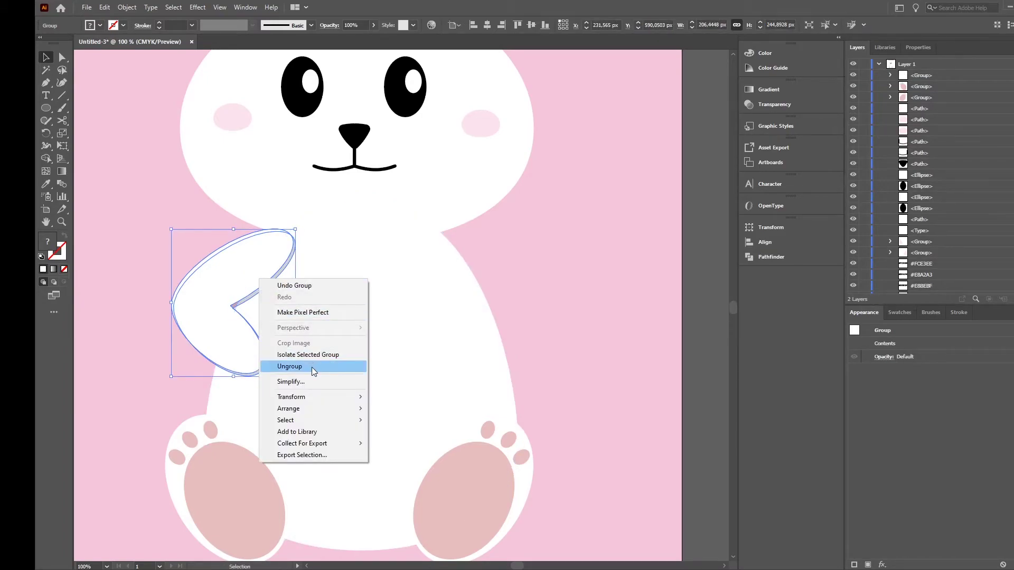
{"action": "mouse_move", "coordinate": [312, 397]}
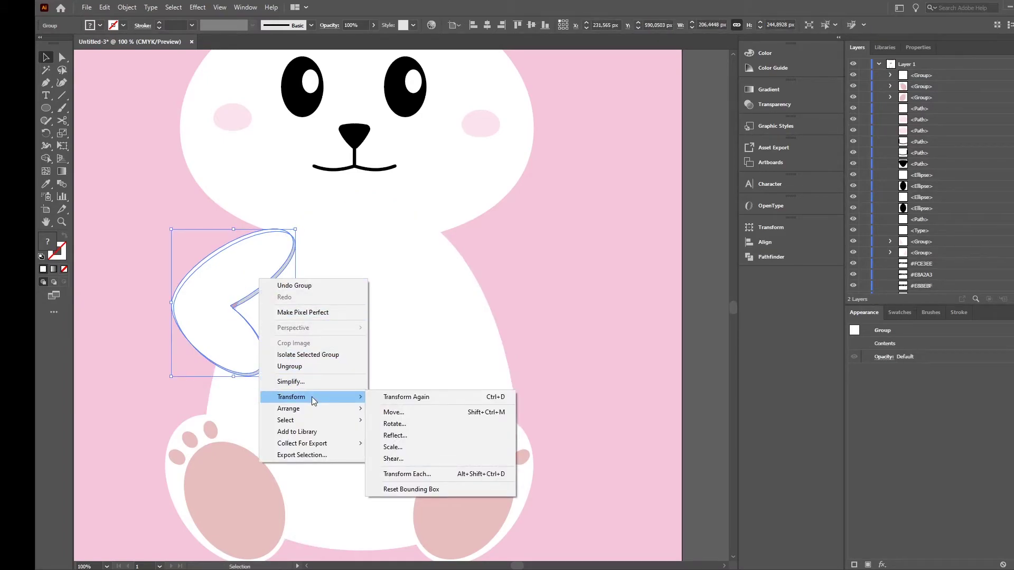
{"action": "left_click", "coordinate": [401, 435]}
{"action": "left_click", "coordinate": [489, 359]}
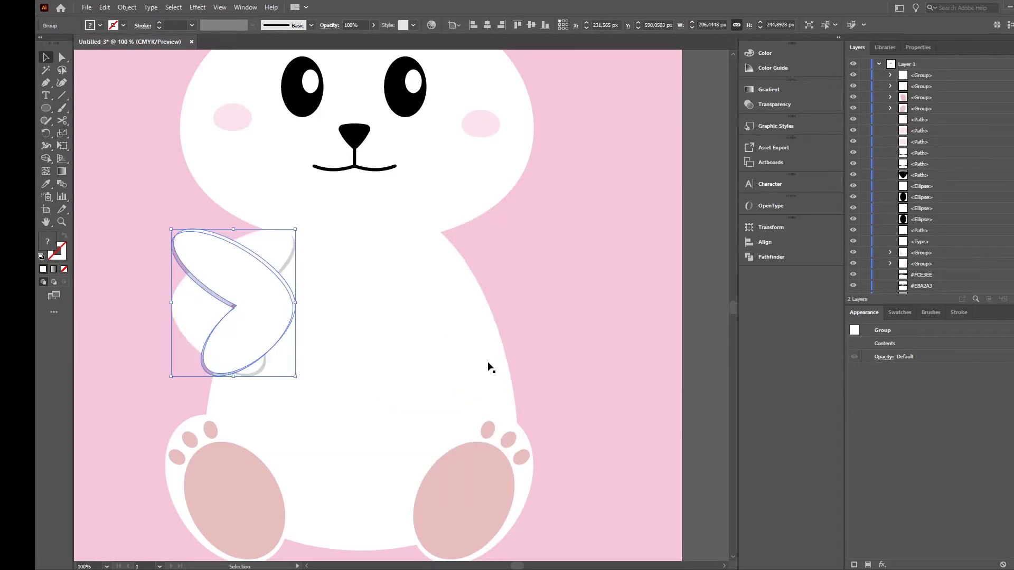
{"action": "left_click_drag", "start_coordinate": [272, 322], "coordinate": [511, 306]}
{"action": "left_click", "coordinate": [594, 365]}
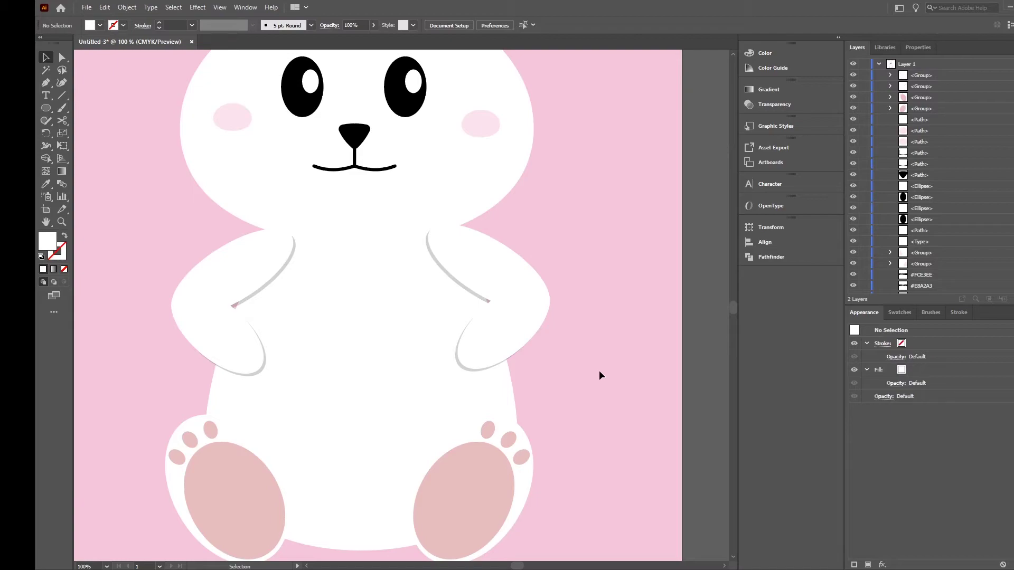
Step: Draw a circle about 296 px across with the Ellipse tool and centre it over the lower belly between the feet
{"action": "scroll", "coordinate": [599, 371], "scroll_direction": "down", "scroll_amount": 1}
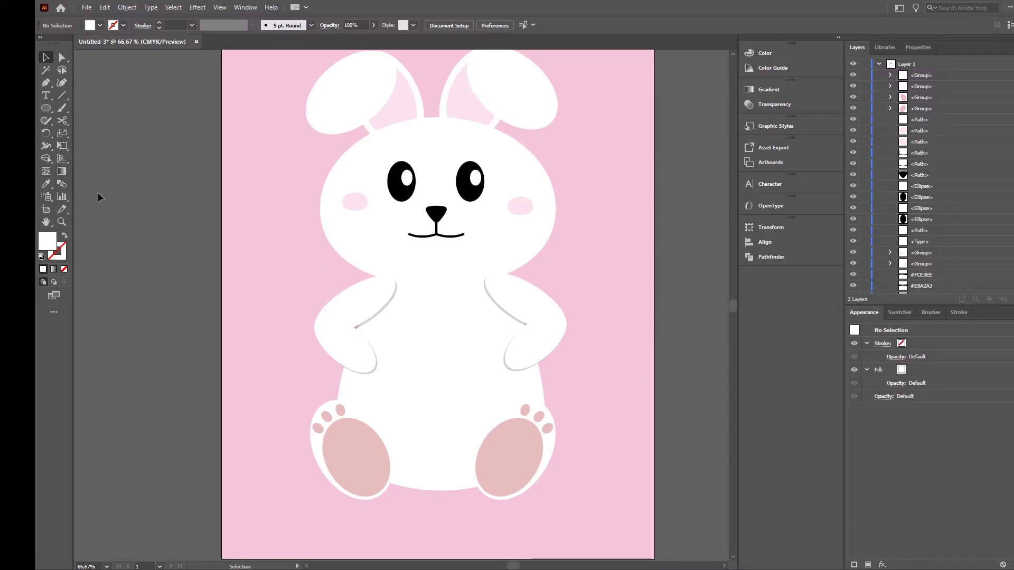
{"action": "left_click", "coordinate": [46, 108]}
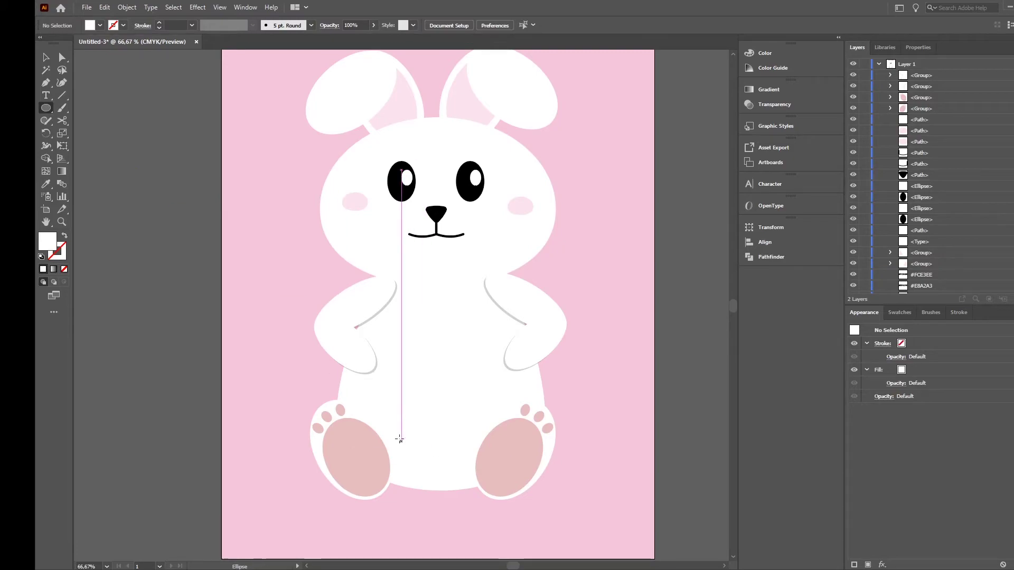
{"action": "left_click_drag", "start_coordinate": [390, 412], "coordinate": [506, 528]}
{"action": "key", "text": "v"}
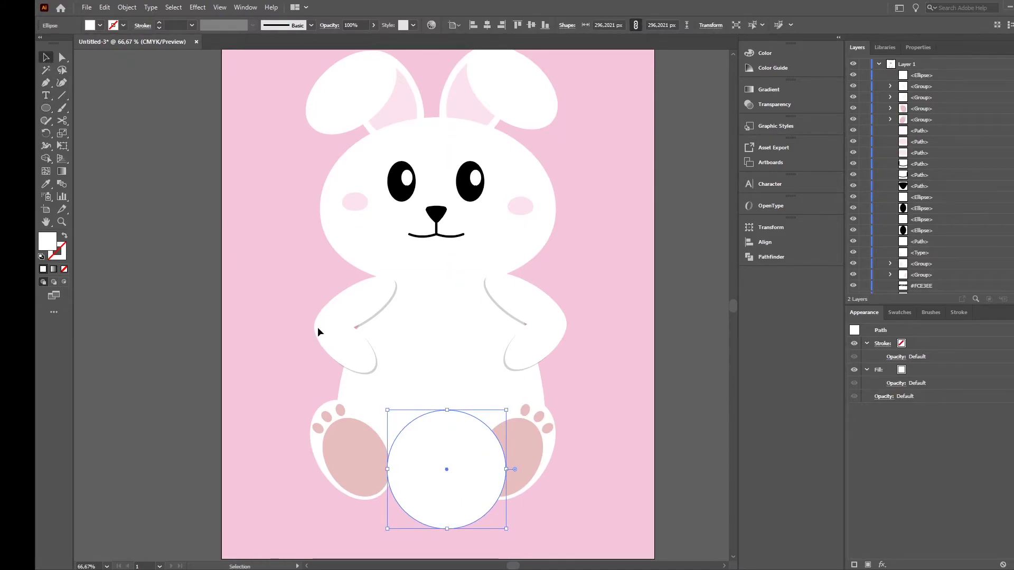
{"action": "left_click_drag", "start_coordinate": [466, 498], "coordinate": [454, 462]}
Step: Fill the circle with the #F7A095 swatch colour using the Eyedropper and deselect it
{"action": "scroll", "coordinate": [657, 411], "scroll_direction": "up", "scroll_amount": 2}
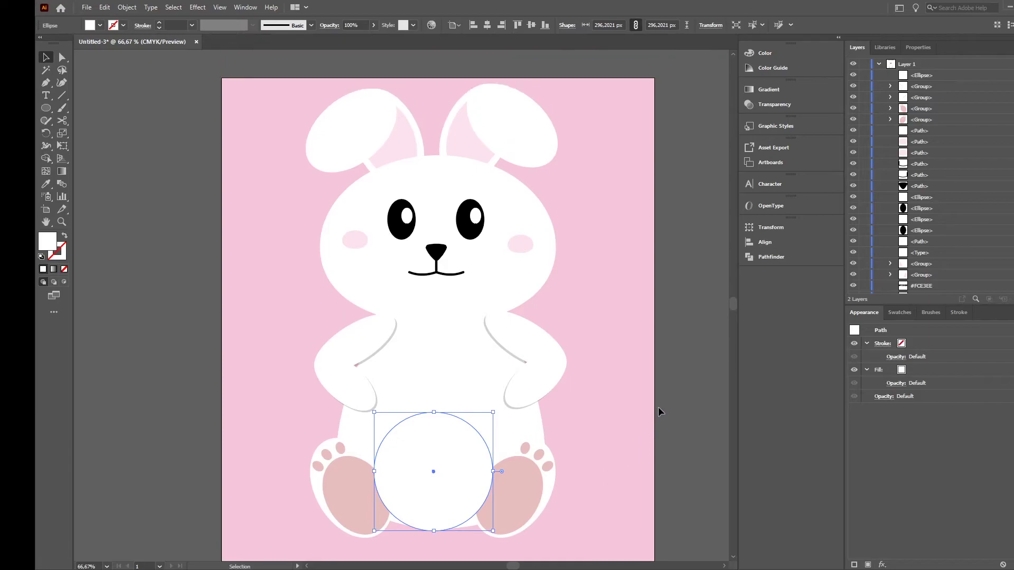
{"action": "scroll", "coordinate": [658, 411], "scroll_direction": "up", "scroll_amount": 2}
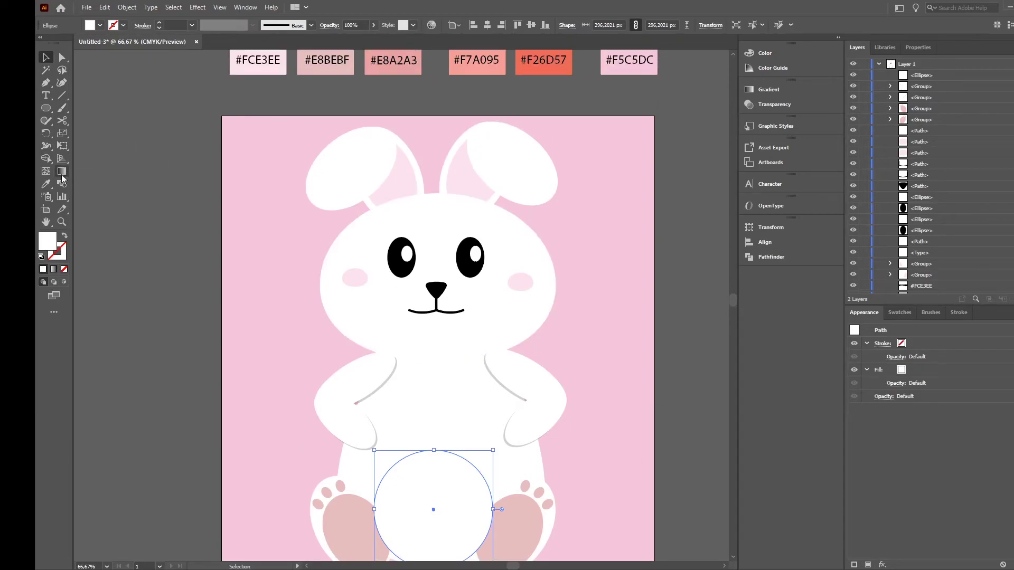
{"action": "left_click", "coordinate": [46, 184]}
{"action": "left_click", "coordinate": [488, 67]}
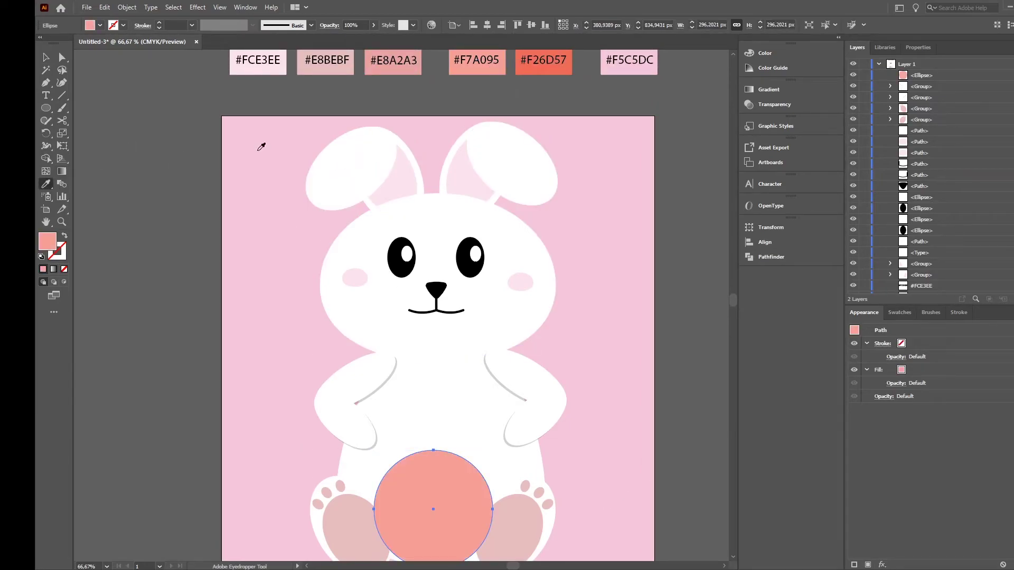
{"action": "key", "text": "v"}
{"action": "left_click", "coordinate": [599, 334]}
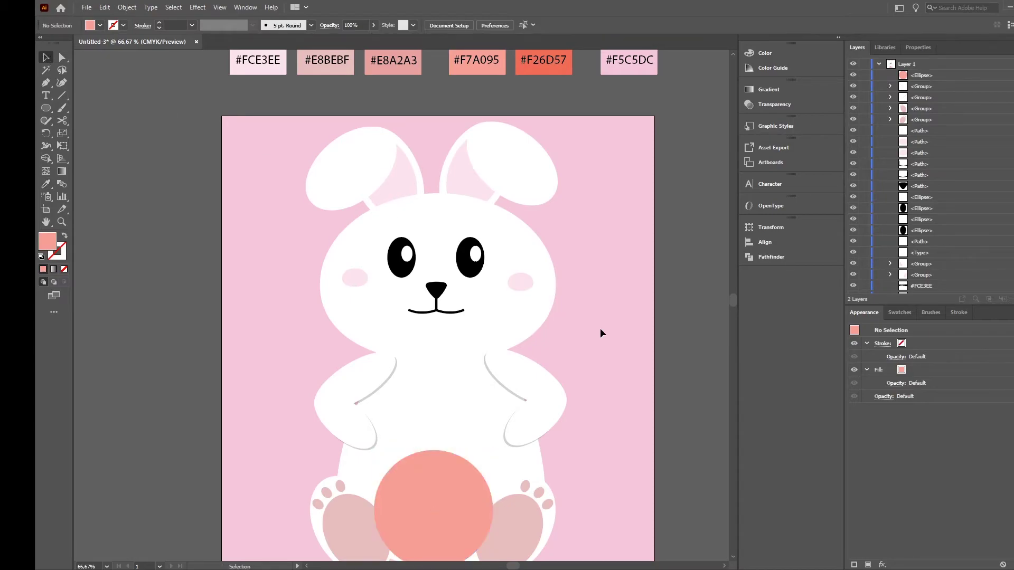
Step: Stretch the circle into an egg shape by moving its top anchor point 90 px upward
{"action": "scroll", "coordinate": [599, 328], "scroll_direction": "down", "scroll_amount": 1}
{"action": "left_click", "coordinate": [468, 481]}
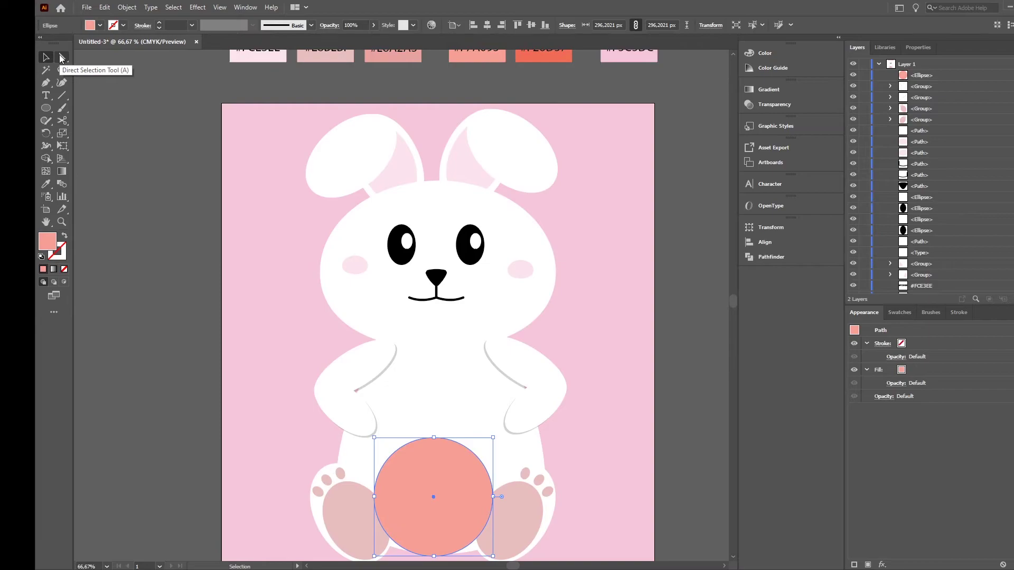
{"action": "left_click", "coordinate": [61, 57]}
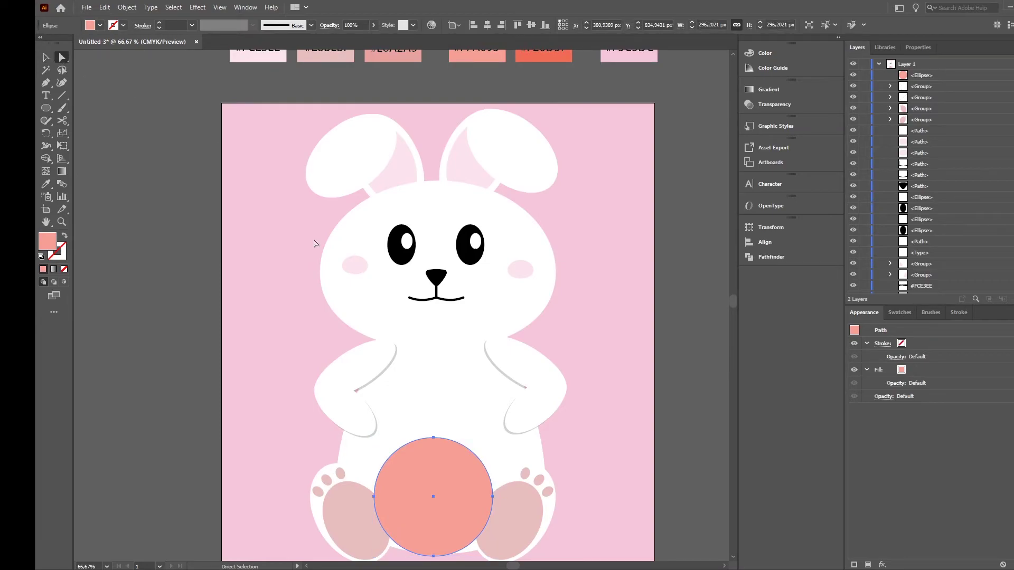
{"action": "left_click", "coordinate": [435, 437]}
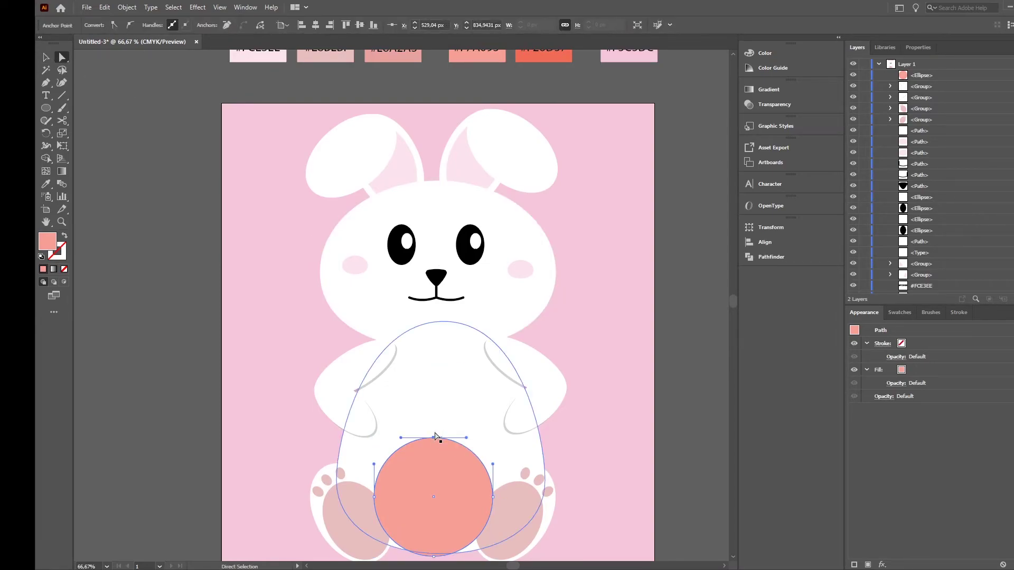
{"action": "key", "text": "shift+Up"}
{"action": "key", "text": "shift+Up"}
{"action": "key", "text": "shift+Up"}
{"action": "key", "text": "shift+Up"}
{"action": "key", "text": "shift+Up"}
{"action": "key", "text": "shift+Up"}
{"action": "key", "text": "shift+Up"}
{"action": "key", "text": "shift+Up"}
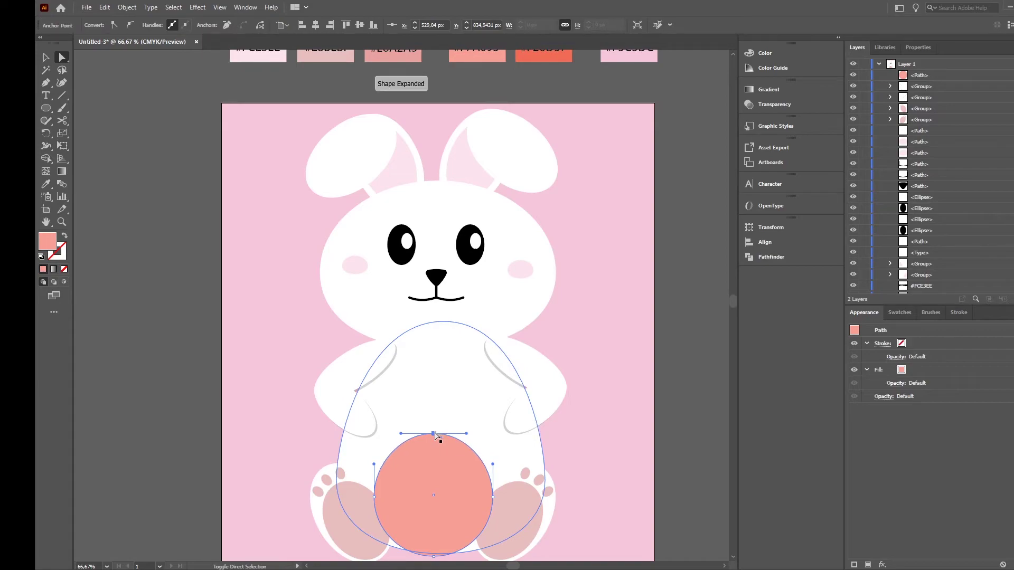
{"action": "key", "text": "shift+Up"}
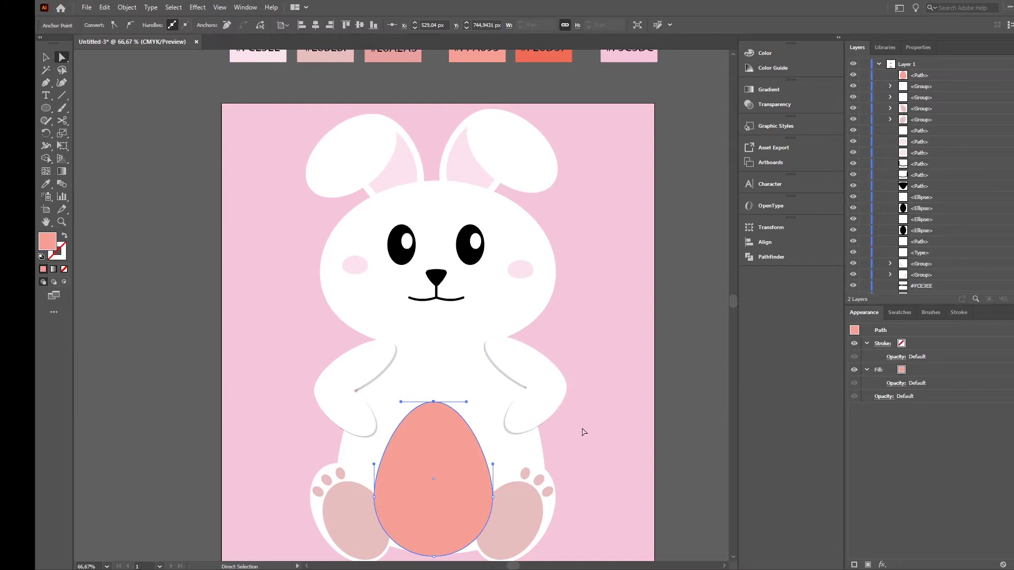
{"action": "left_click", "coordinate": [693, 403]}
Step: Enlarge the egg proportionally and centre it over the belly so it reaches up between the arms
{"action": "left_click", "coordinate": [480, 475]}
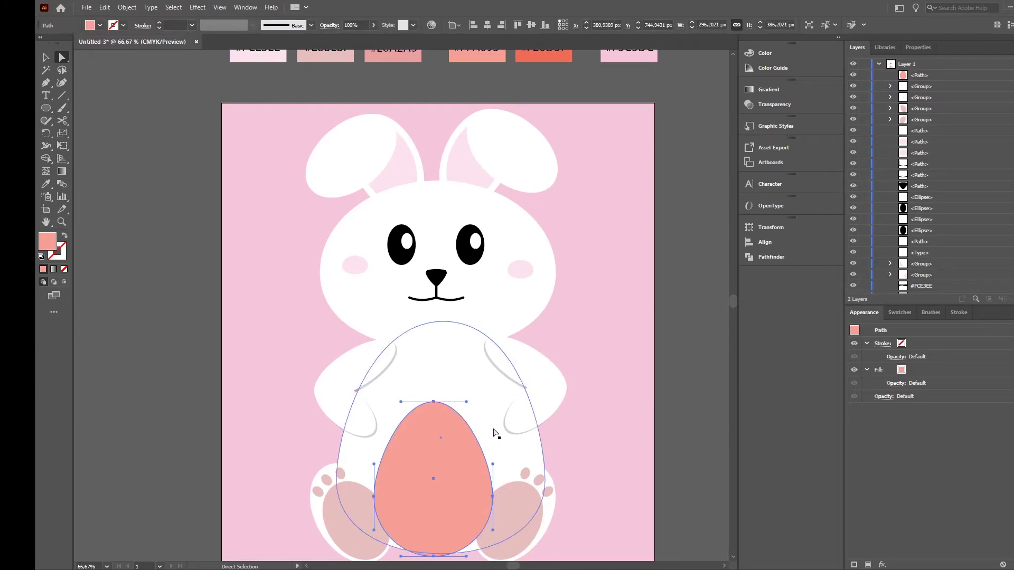
{"action": "left_click", "coordinate": [47, 57]}
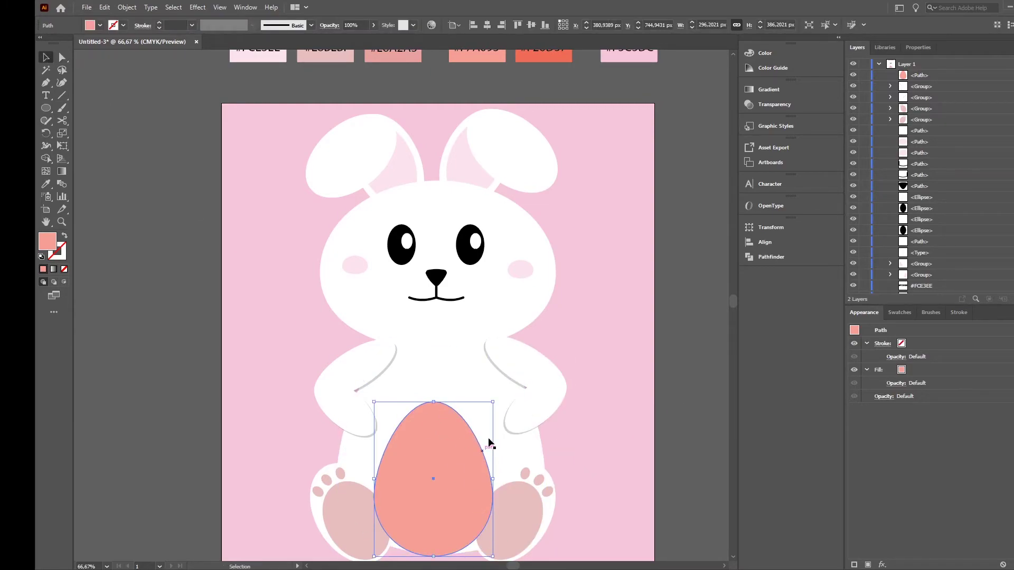
{"action": "left_click_drag", "start_coordinate": [493, 402], "coordinate": [509, 385]}
{"action": "left_click_drag", "start_coordinate": [438, 474], "coordinate": [437, 461]}
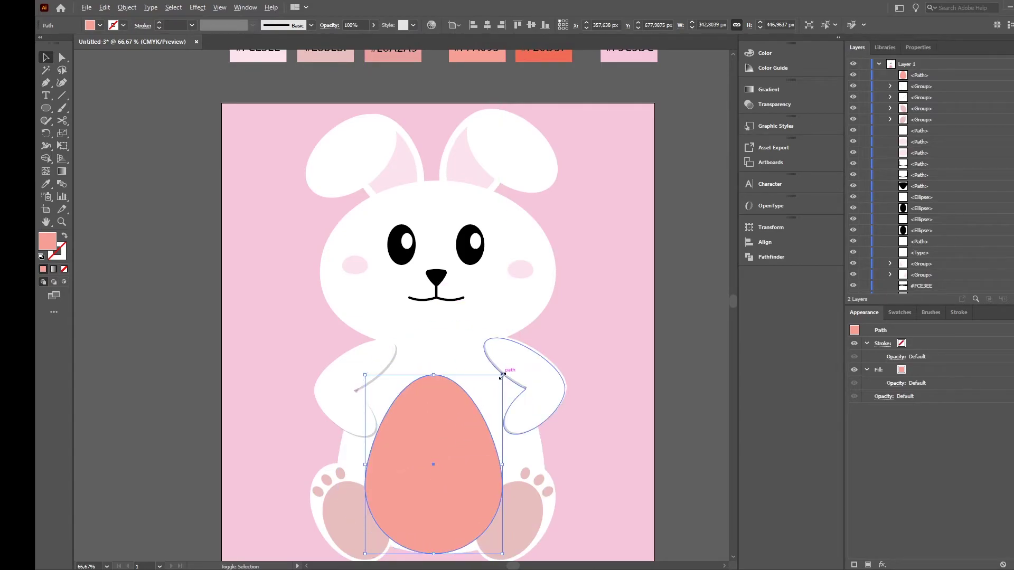
{"action": "left_click_drag", "start_coordinate": [502, 376], "coordinate": [506, 368]}
{"action": "left_click_drag", "start_coordinate": [417, 472], "coordinate": [421, 466]}
Step: Tilt the egg slightly clockwise and adjust its position between the arms and feet
{"action": "left_click_drag", "start_coordinate": [512, 555], "coordinate": [478, 557]}
{"action": "left_click_drag", "start_coordinate": [459, 516], "coordinate": [460, 519]}
{"action": "left_click_drag", "start_coordinate": [507, 391], "coordinate": [541, 384]}
{"action": "left_click_drag", "start_coordinate": [468, 463], "coordinate": [466, 460]}
{"action": "left_click", "coordinate": [666, 450]}
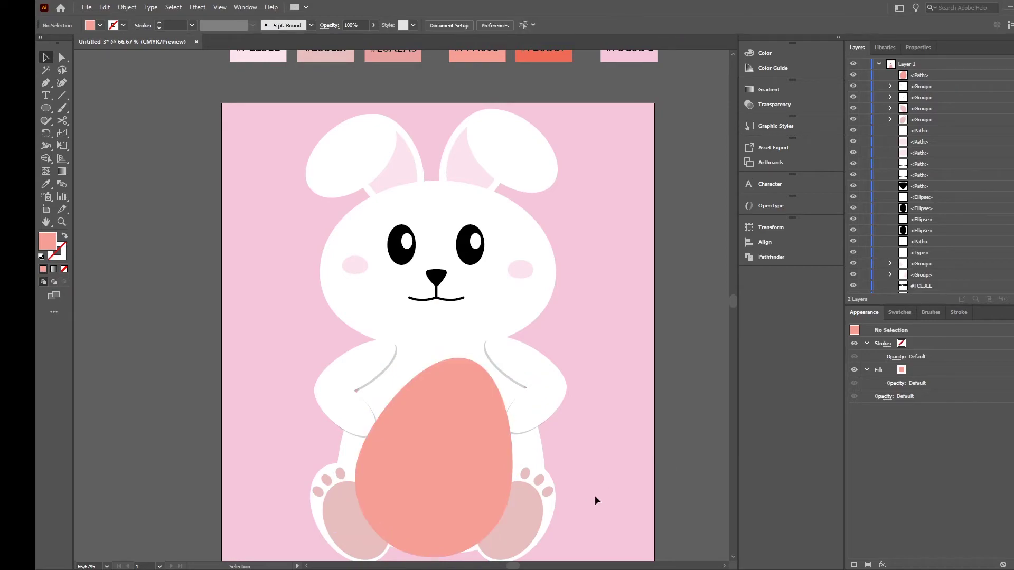
{"action": "scroll", "coordinate": [594, 495], "scroll_direction": "down", "scroll_amount": 2}
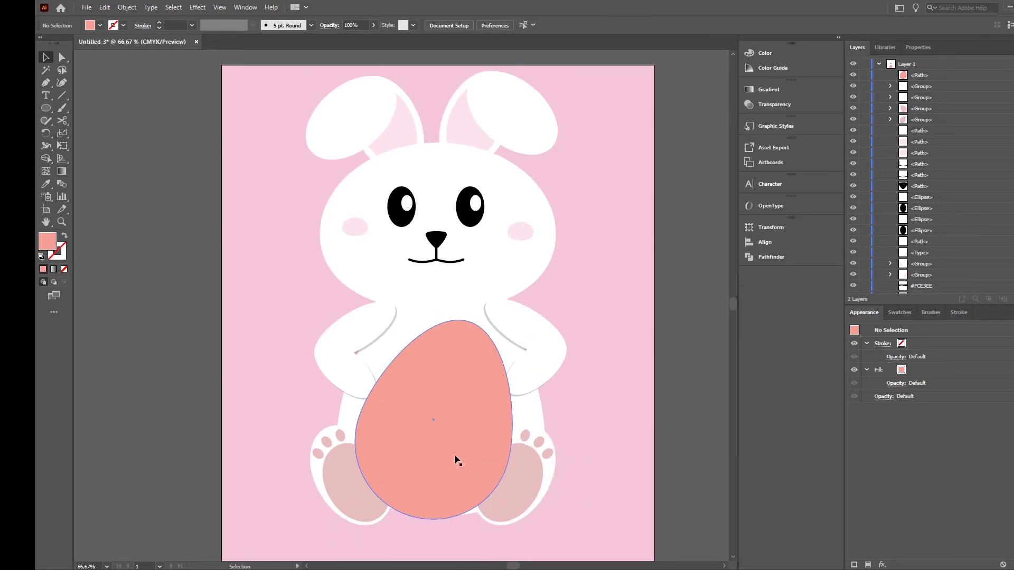
Step: Draw a five-pointed star about 248 by 241 px beside the bunny's head with the Star tool
{"action": "left_click", "coordinate": [483, 483]}
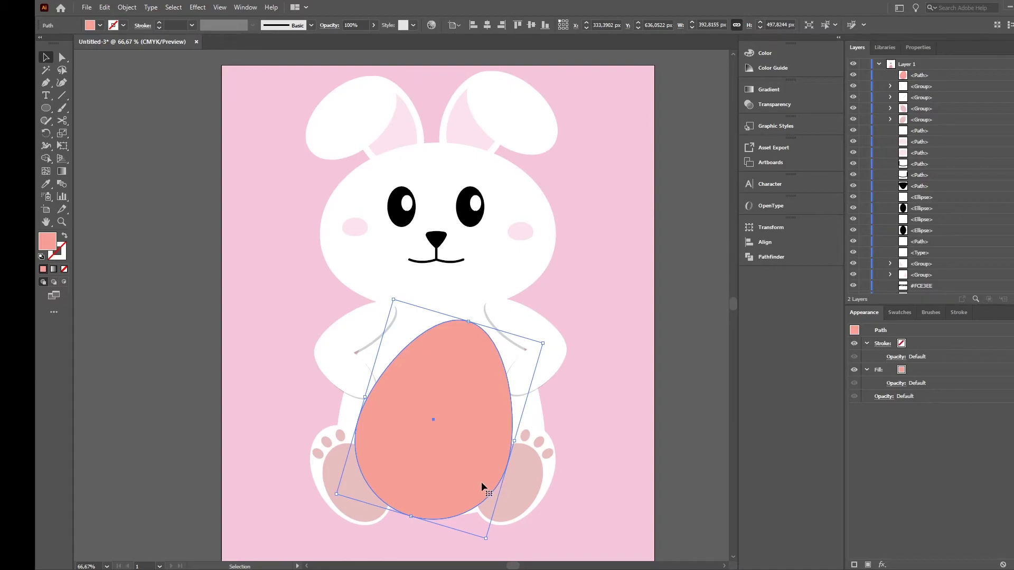
{"action": "left_click", "coordinate": [46, 108]}
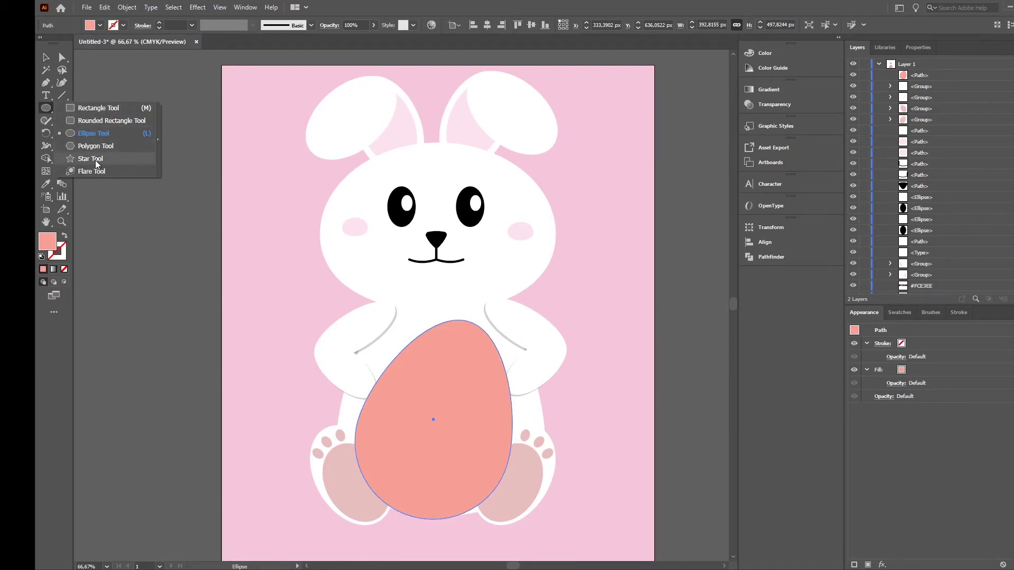
{"action": "left_click", "coordinate": [91, 158]}
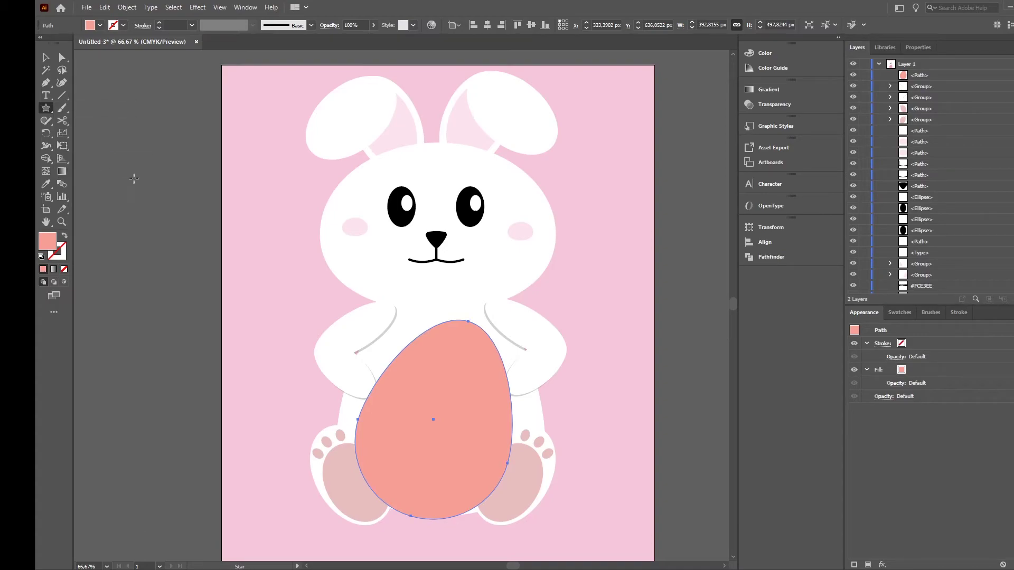
{"action": "left_click_drag", "start_coordinate": [254, 252], "coordinate": [222, 298]}
{"action": "key", "text": "Down"}
{"action": "key", "text": "Down"}
{"action": "key", "text": "Up"}
{"action": "key", "text": "Up"}
{"action": "key", "text": "Up"}
{"action": "key", "text": "Down"}
{"action": "key", "text": "Up"}
{"action": "key", "text": "Down"}
{"action": "key", "text": "Down"}
{"action": "key", "text": "Up"}
{"action": "key", "text": "Up"}
{"action": "key", "text": "Down"}
{"action": "key", "text": "Up"}
{"action": "key", "text": "Down"}
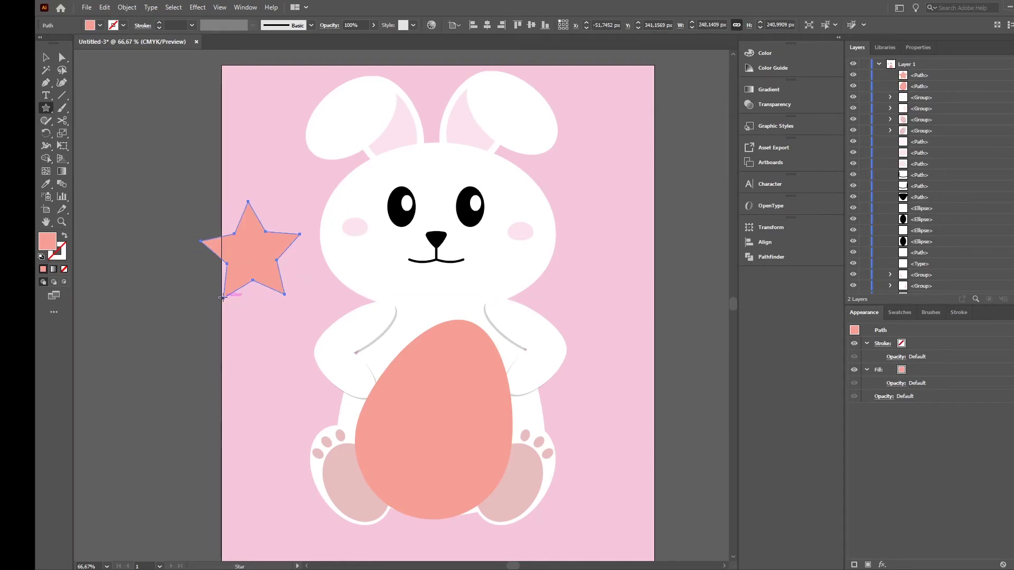
Step: Round the star's corners slightly with the live corner widgets and deselect it
{"action": "left_click", "coordinate": [63, 58]}
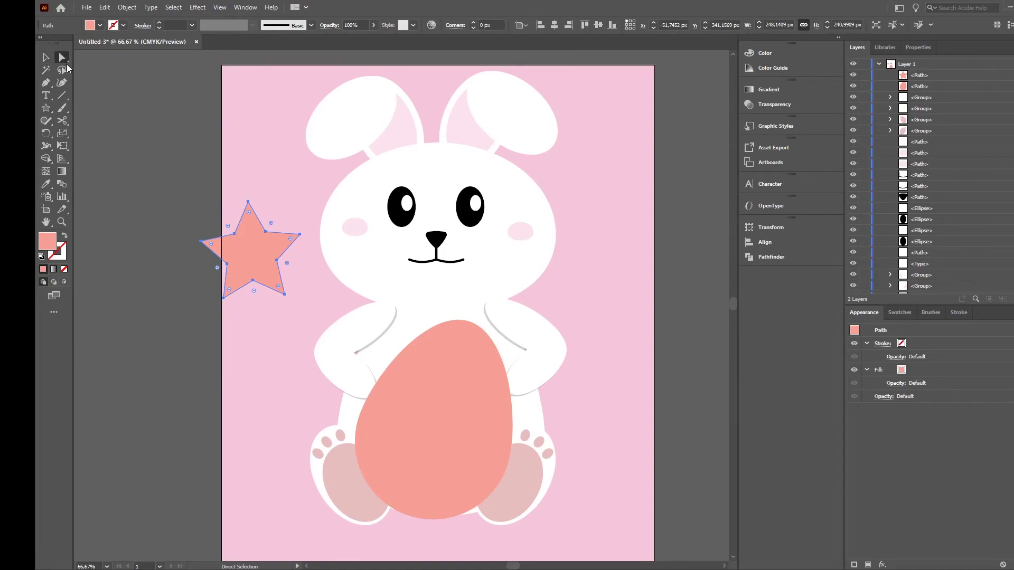
{"action": "left_click_drag", "start_coordinate": [271, 222], "coordinate": [265, 233]}
{"action": "key", "text": "v"}
{"action": "left_click", "coordinate": [252, 164]}
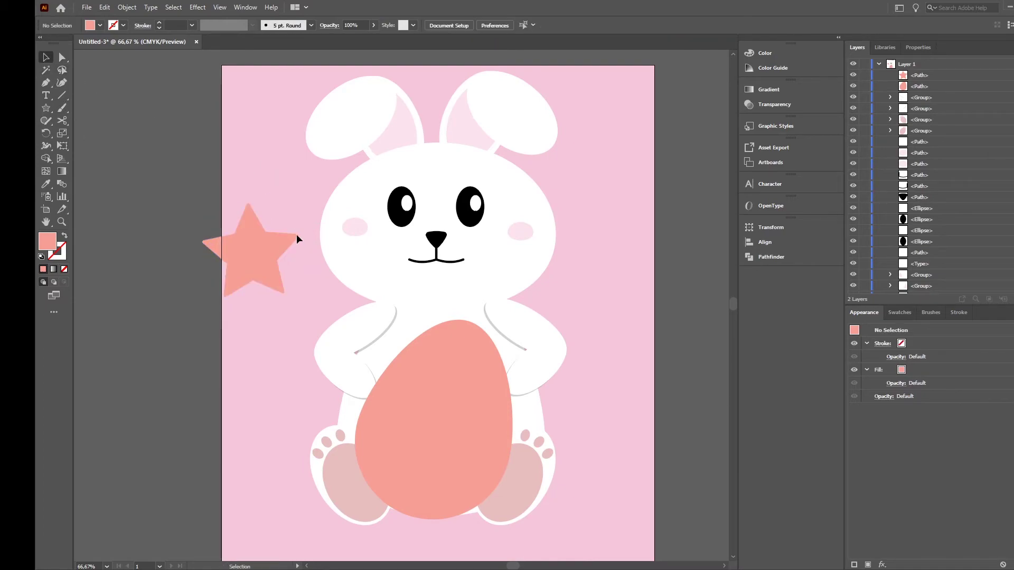
Step: Move the star down beside the egg and fill it with the #F26D57 swatch colour using the Eyedropper
{"action": "left_click_drag", "start_coordinate": [261, 271], "coordinate": [283, 414]}
{"action": "scroll", "coordinate": [407, 297], "scroll_direction": "up", "scroll_amount": 1}
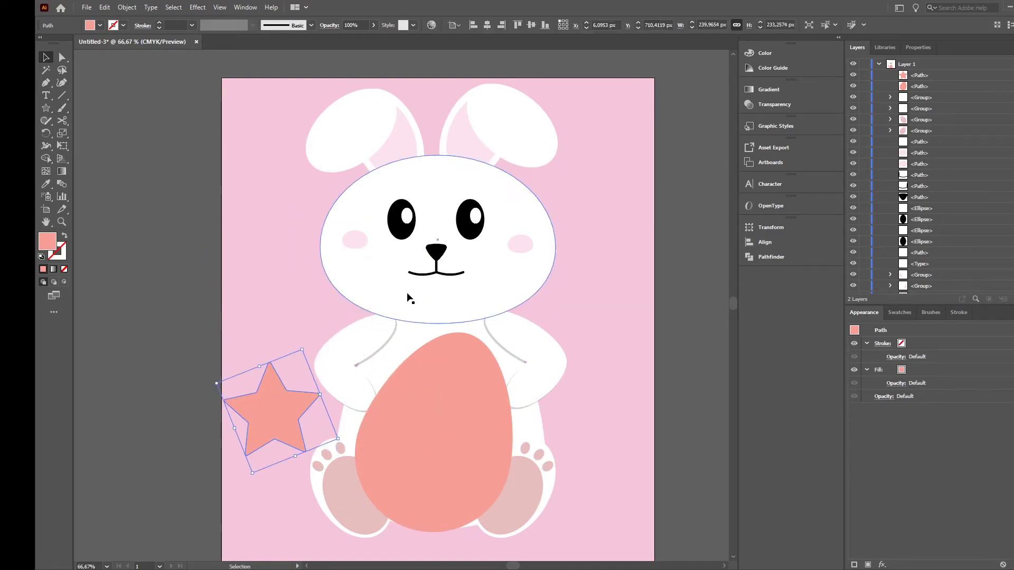
{"action": "scroll", "coordinate": [407, 297], "scroll_direction": "up", "scroll_amount": 3}
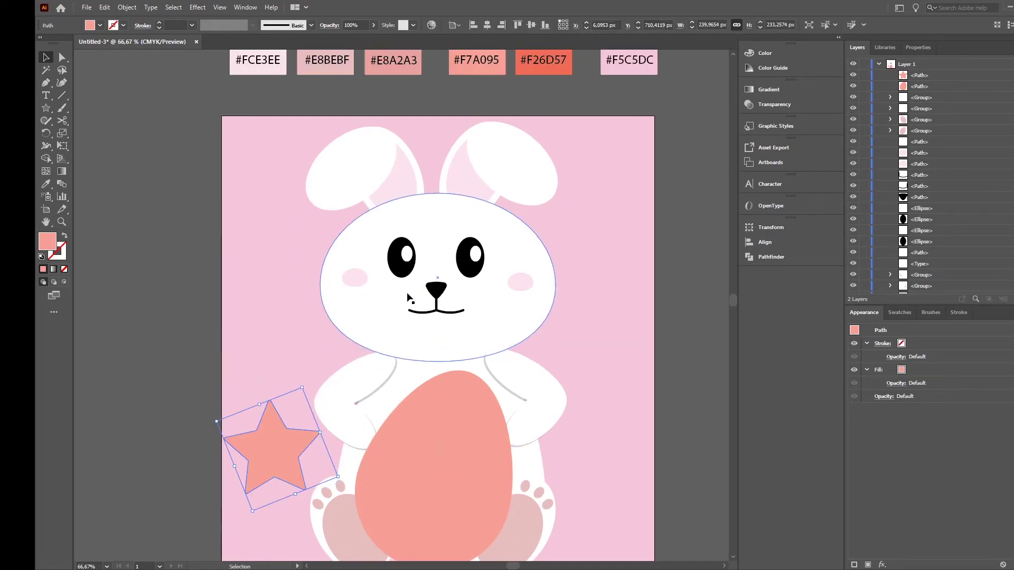
{"action": "left_click", "coordinate": [42, 186]}
{"action": "left_click", "coordinate": [566, 71]}
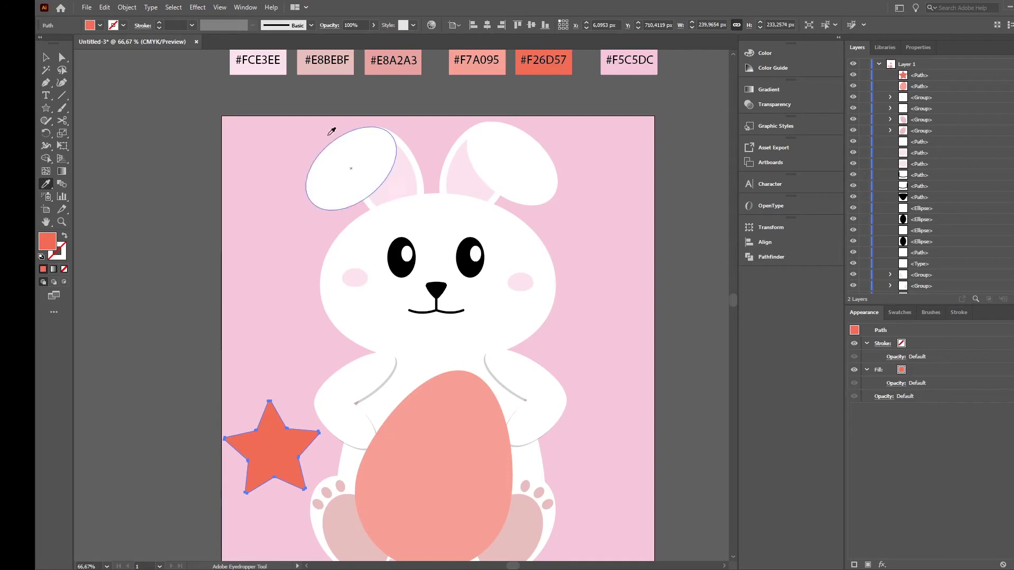
{"action": "left_click", "coordinate": [46, 57]}
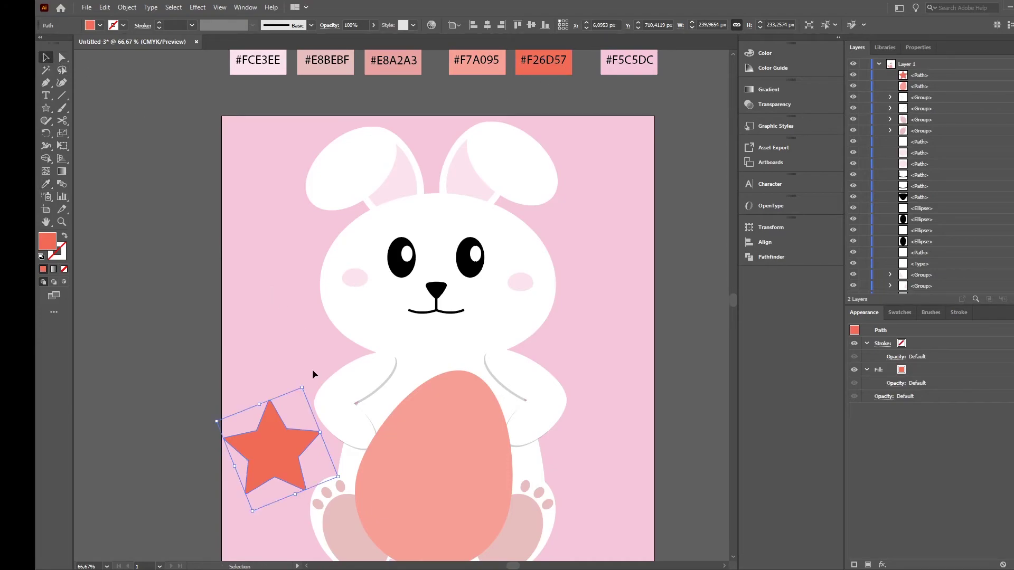
Step: Scale the star down to about 119 by 116 px and place it near the top of the egg
{"action": "left_click_drag", "start_coordinate": [303, 388], "coordinate": [289, 411]}
{"action": "left_click_drag", "start_coordinate": [271, 445], "coordinate": [453, 422]}
{"action": "scroll", "coordinate": [453, 422], "scroll_direction": "down", "scroll_amount": 1}
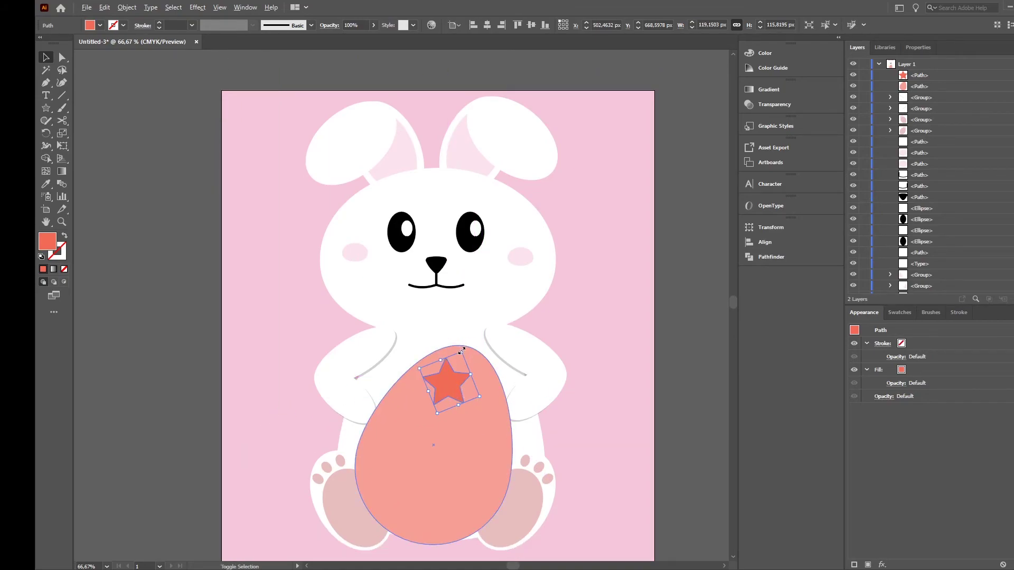
Step: Shrink the star to about 87 by 85 px and duplicate it repeatedly to scatter ten stars across the egg
{"action": "mouse_move", "coordinate": [462, 352]}
{"action": "left_mouse_down"}
{"action": "mouse_move", "coordinate": [445, 365]}
{"action": "mouse_move", "coordinate": [448, 378]}
{"action": "mouse_move", "coordinate": [488, 418]}
{"action": "left_mouse_up"}
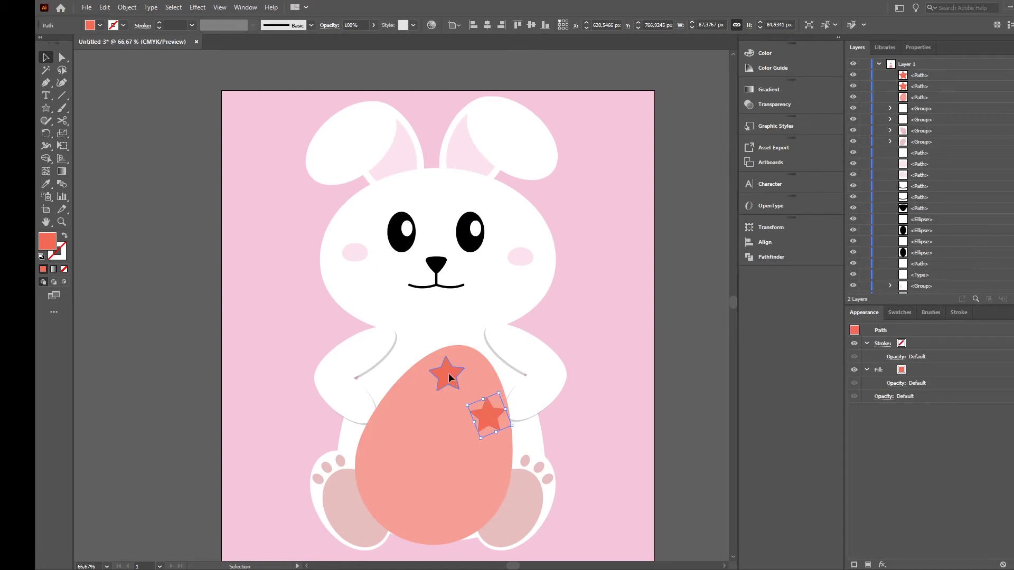
{"action": "left_click_drag", "start_coordinate": [448, 372], "coordinate": [426, 483]}
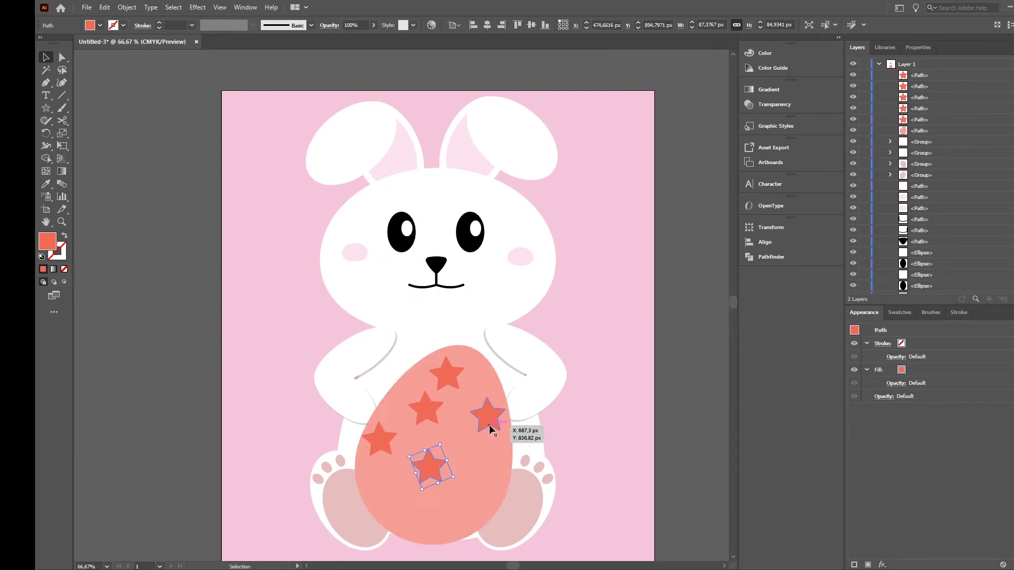
{"action": "left_click_drag", "start_coordinate": [489, 425], "coordinate": [494, 471]}
{"action": "left_click_drag", "start_coordinate": [426, 479], "coordinate": [428, 535]}
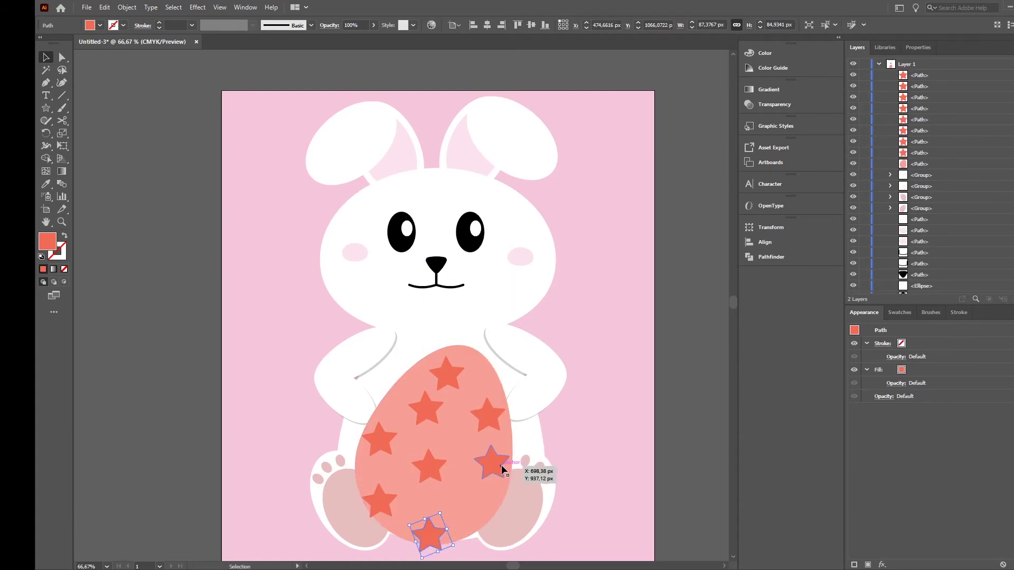
{"action": "left_click_drag", "start_coordinate": [501, 465], "coordinate": [502, 510]}
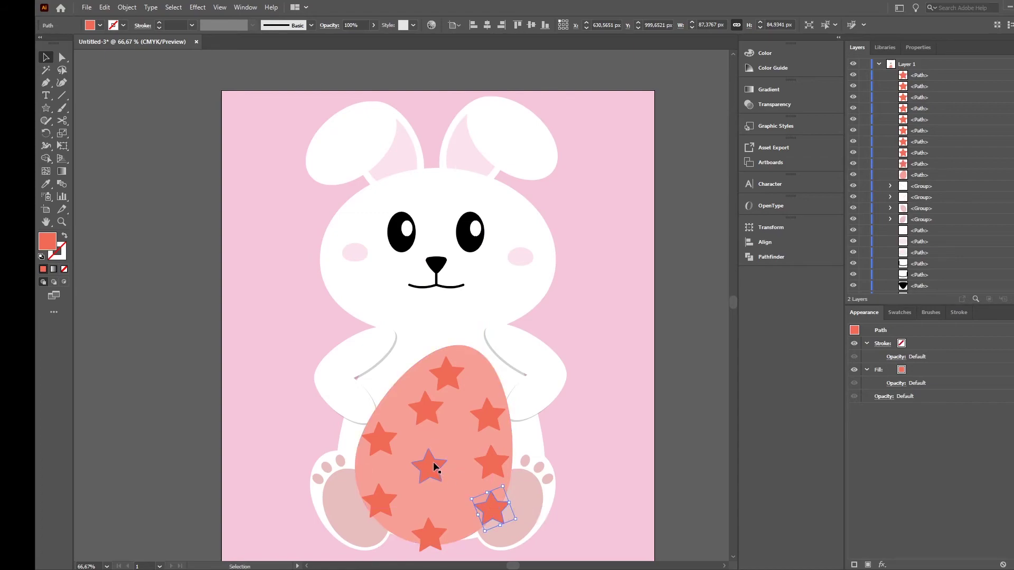
{"action": "left_click_drag", "start_coordinate": [432, 464], "coordinate": [455, 499]}
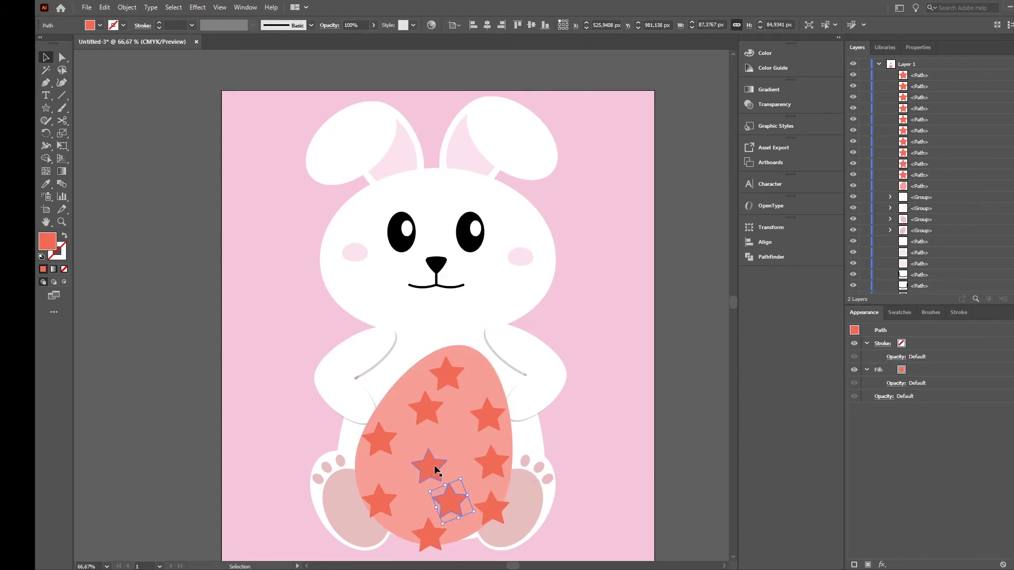
Step: Space out the upper and middle stars, overlapping some with the egg's edge, and add one more copy near the top
{"action": "left_click_drag", "start_coordinate": [448, 373], "coordinate": [458, 355]}
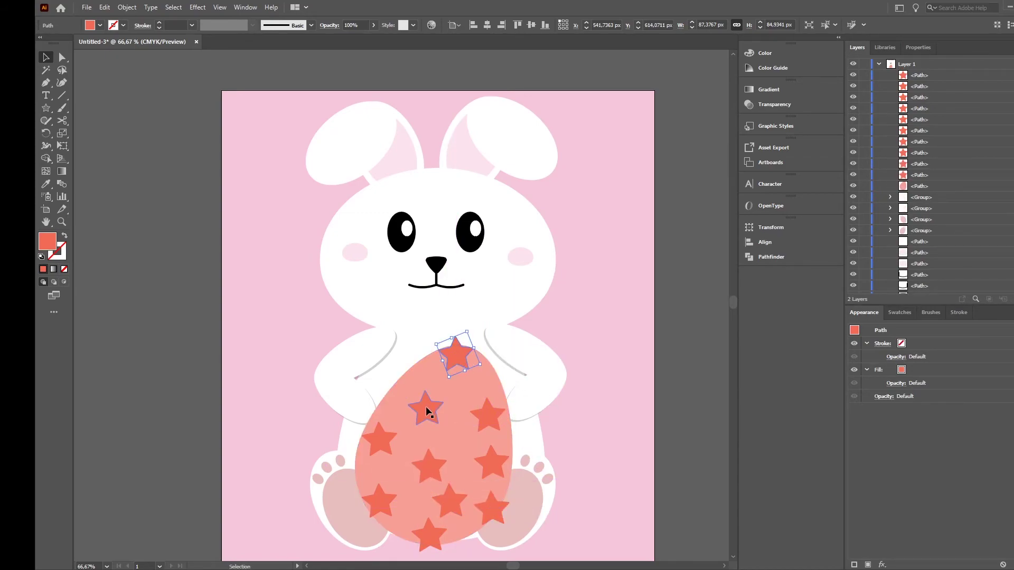
{"action": "left_click_drag", "start_coordinate": [426, 407], "coordinate": [411, 379]}
{"action": "mouse_move", "coordinate": [483, 416]}
{"action": "left_mouse_down"}
{"action": "mouse_move", "coordinate": [448, 406]}
{"action": "mouse_move", "coordinate": [496, 407]}
{"action": "left_mouse_up"}
{"action": "left_click_drag", "start_coordinate": [381, 446], "coordinate": [380, 435]}
{"action": "left_click_drag", "start_coordinate": [428, 474], "coordinate": [426, 459]}
{"action": "left_click_drag", "start_coordinate": [495, 465], "coordinate": [482, 469]}
{"action": "left_click_drag", "start_coordinate": [381, 507], "coordinate": [372, 485]}
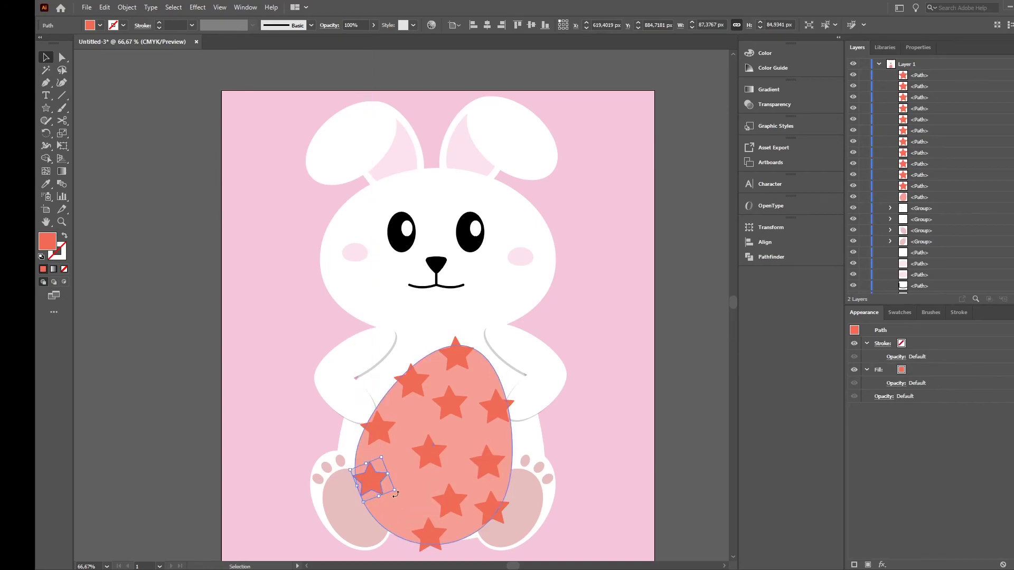
Step: Rearrange the lowest stars so two overlap the egg's bottom edge with one between them, and deselect
{"action": "left_click_drag", "start_coordinate": [448, 500], "coordinate": [421, 499]}
{"action": "left_click_drag", "start_coordinate": [433, 534], "coordinate": [391, 526]}
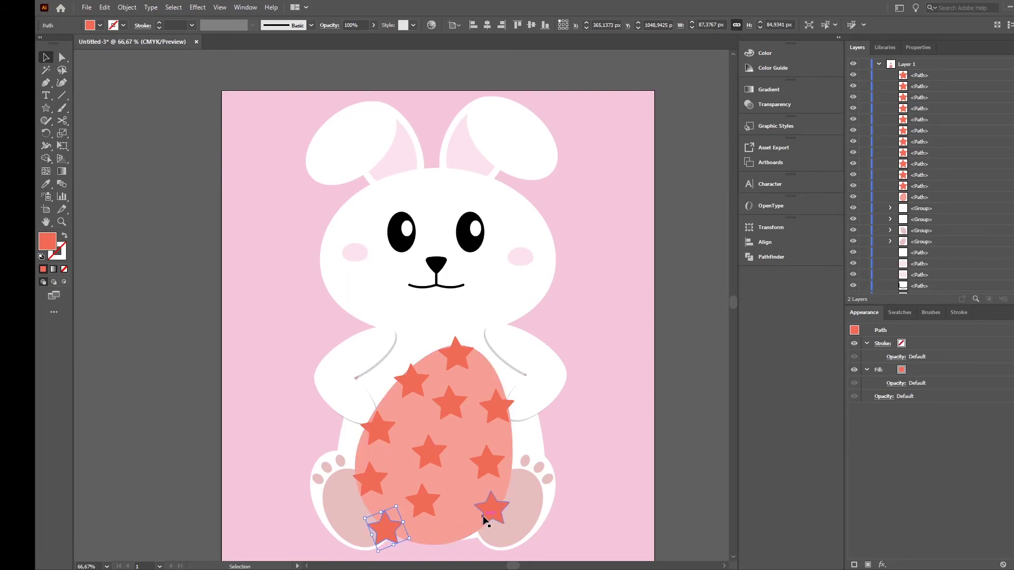
{"action": "left_click_drag", "start_coordinate": [483, 520], "coordinate": [476, 528]}
{"action": "left_click_drag", "start_coordinate": [426, 500], "coordinate": [430, 502]}
{"action": "left_click", "coordinate": [626, 449]}
{"action": "scroll", "coordinate": [611, 461], "scroll_direction": "down", "scroll_amount": 1}
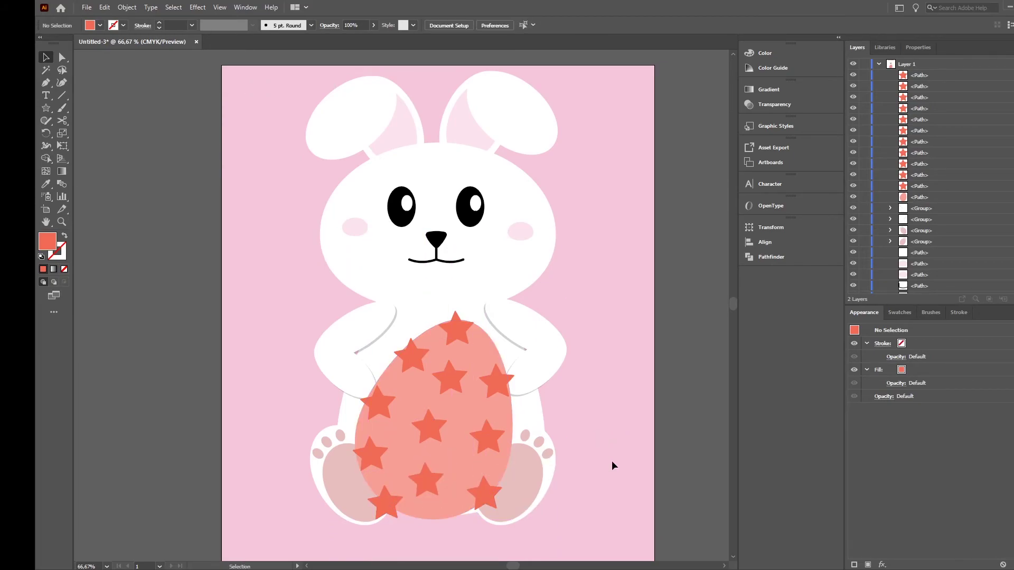
Step: Trim away the star parts that overhang the egg's outline with the Shape Builder tool and group all the stars
{"action": "left_click", "coordinate": [492, 496]}
{"action": "left_click_drag", "start_coordinate": [482, 488], "coordinate": [501, 429]}
{"action": "left_click", "coordinate": [503, 407]}
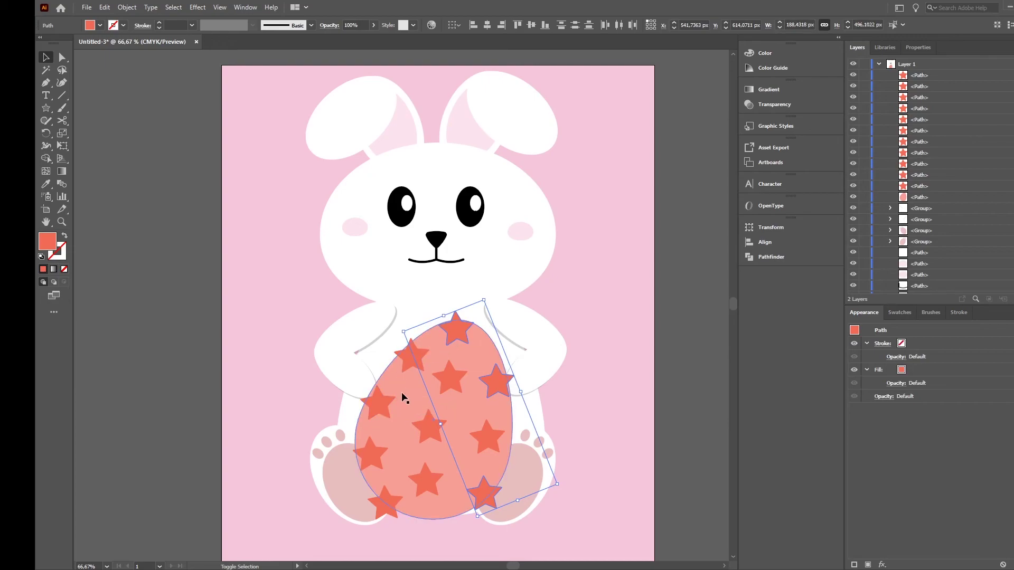
{"action": "left_click_drag", "start_coordinate": [440, 423], "coordinate": [382, 501]}
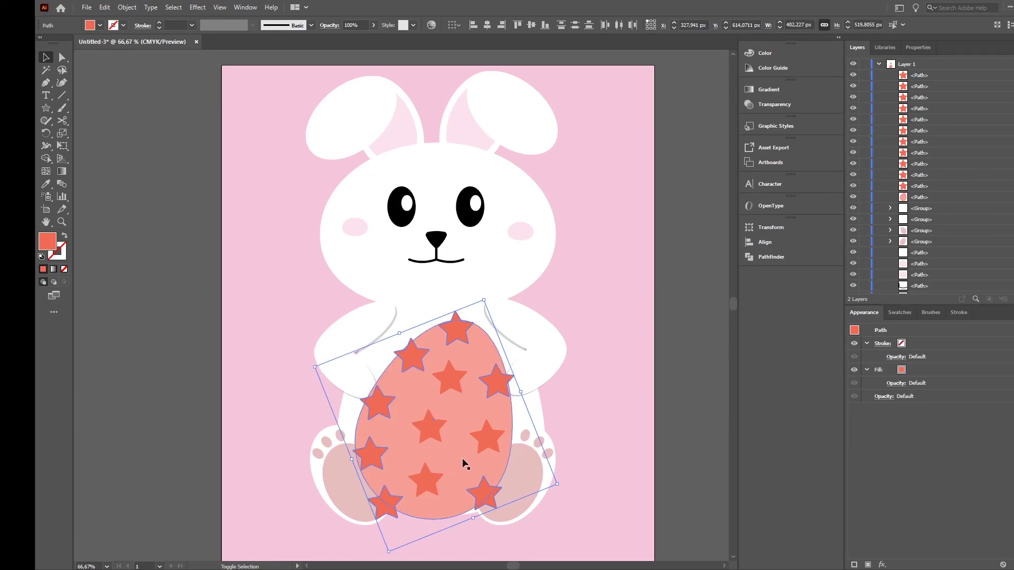
{"action": "key", "text": "ctrl+a"}
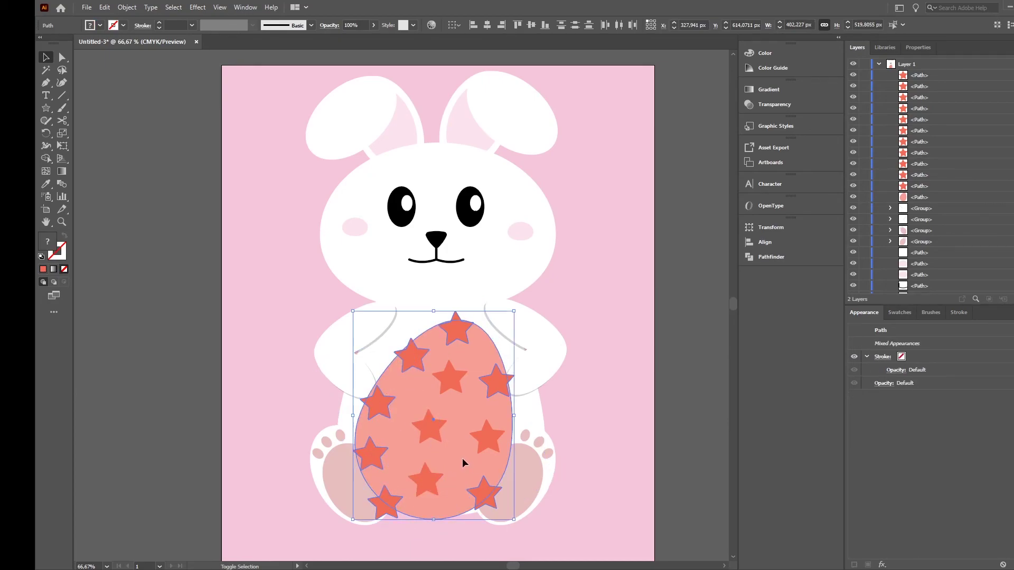
{"action": "left_click", "coordinate": [45, 159]}
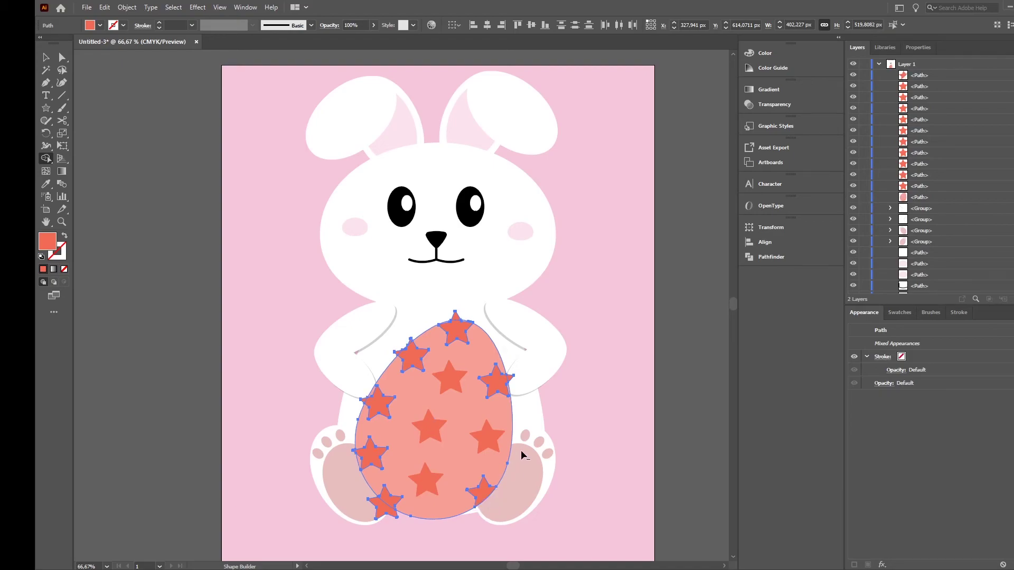
{"action": "left_click", "coordinate": [510, 379], "text": "alt"}
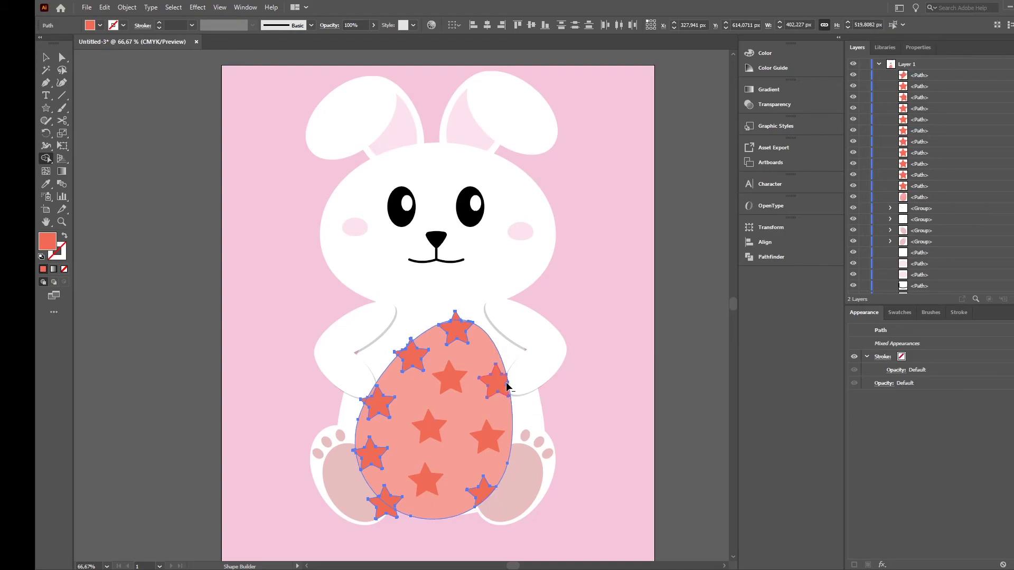
{"action": "left_click", "coordinate": [456, 315], "text": "alt"}
{"action": "scroll", "coordinate": [400, 347], "scroll_direction": "up", "scroll_amount": 3}
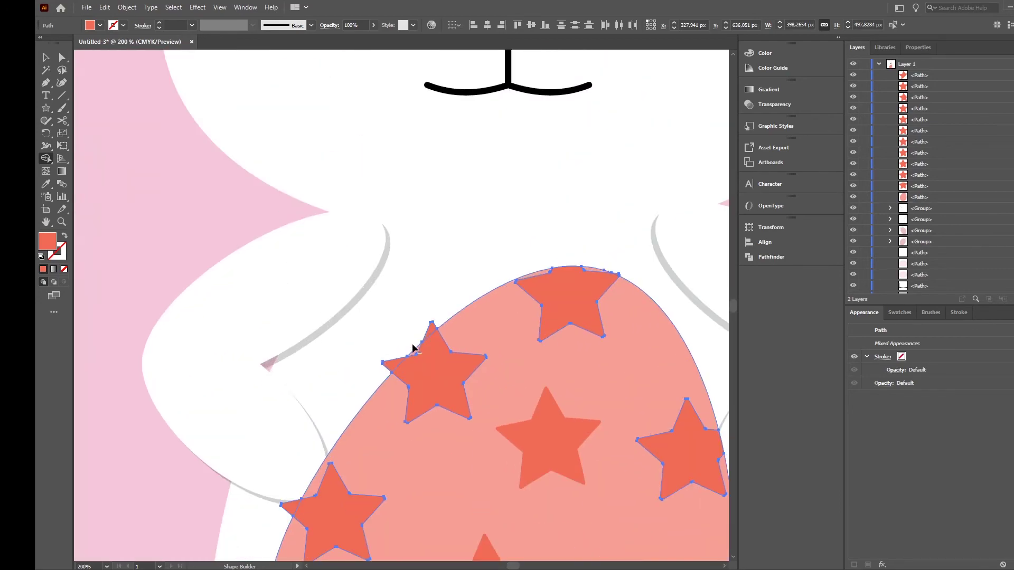
{"action": "left_click", "coordinate": [392, 371], "text": "alt"}
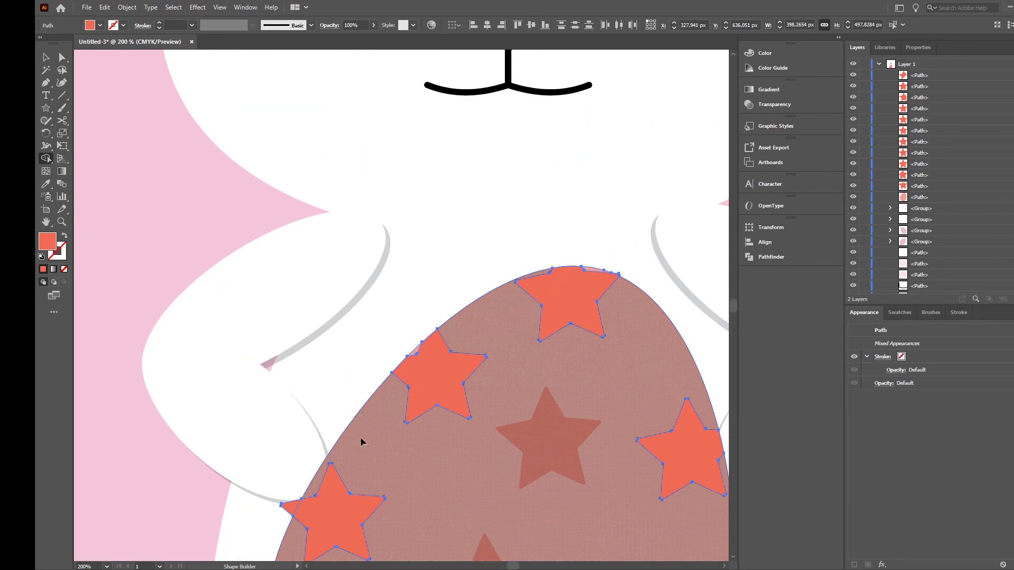
{"action": "left_click", "coordinate": [290, 506], "text": "alt"}
{"action": "scroll", "coordinate": [330, 476], "scroll_direction": "down", "scroll_amount": 2}
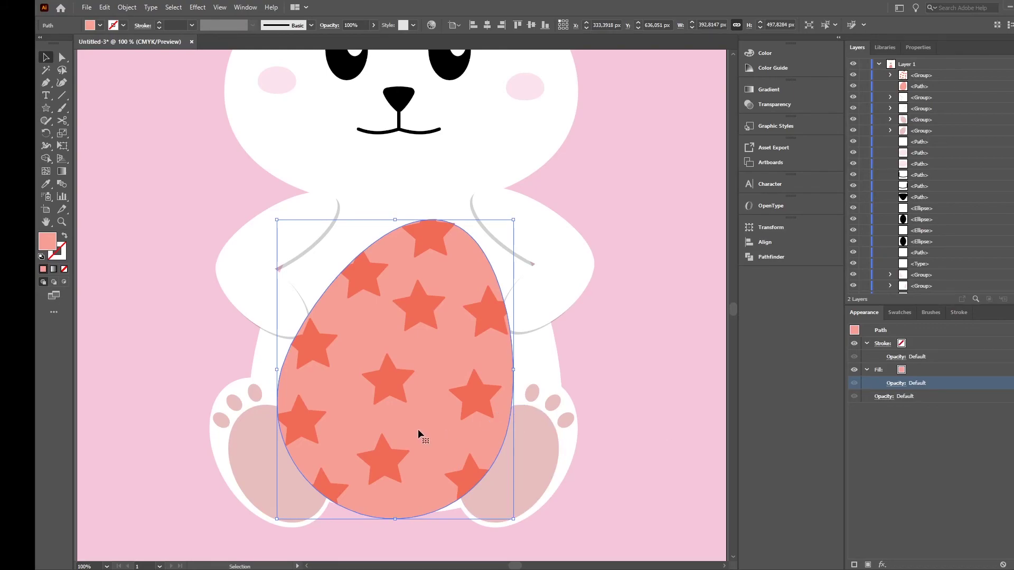
Step: Paste two copies of the egg in place, offset one toward the upper left, and subtract it to leave a crescent
{"action": "key", "text": "a"}
{"action": "key", "text": "v"}
{"action": "key", "text": "ctrl+c"}
{"action": "key", "text": "ctrl+f"}
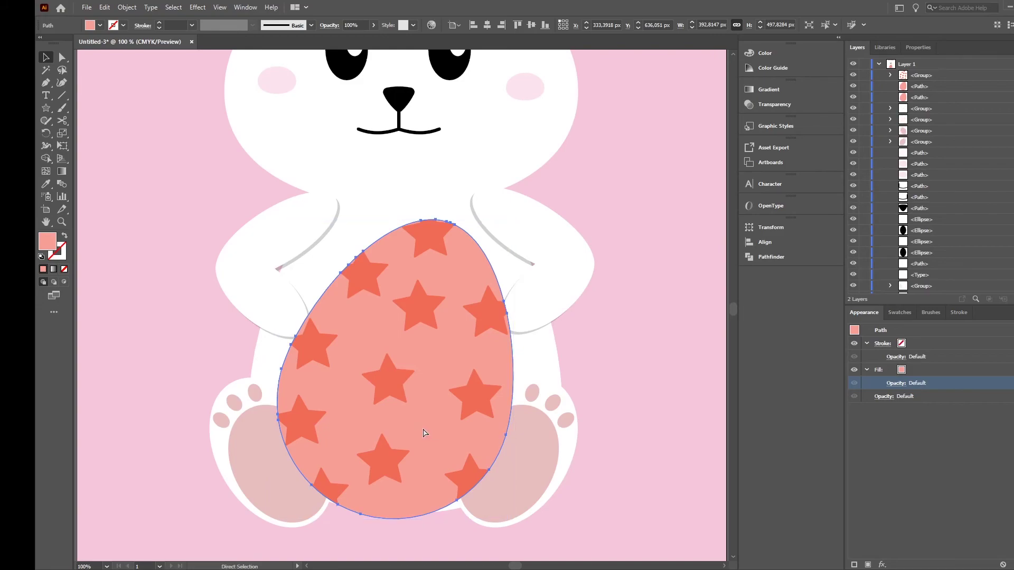
{"action": "key", "text": "ctrl+f"}
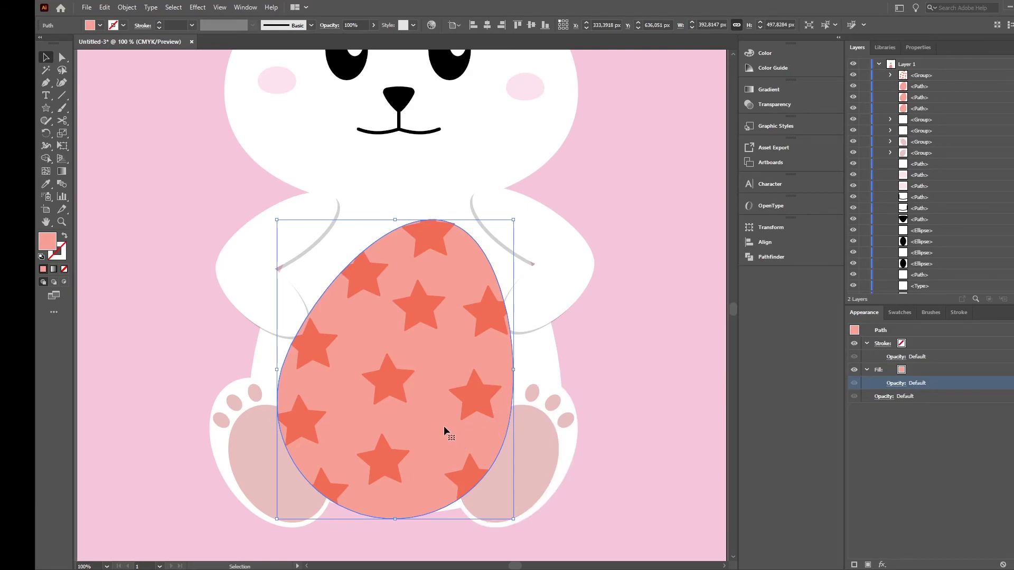
{"action": "left_click_drag", "start_coordinate": [443, 425], "coordinate": [483, 442]}
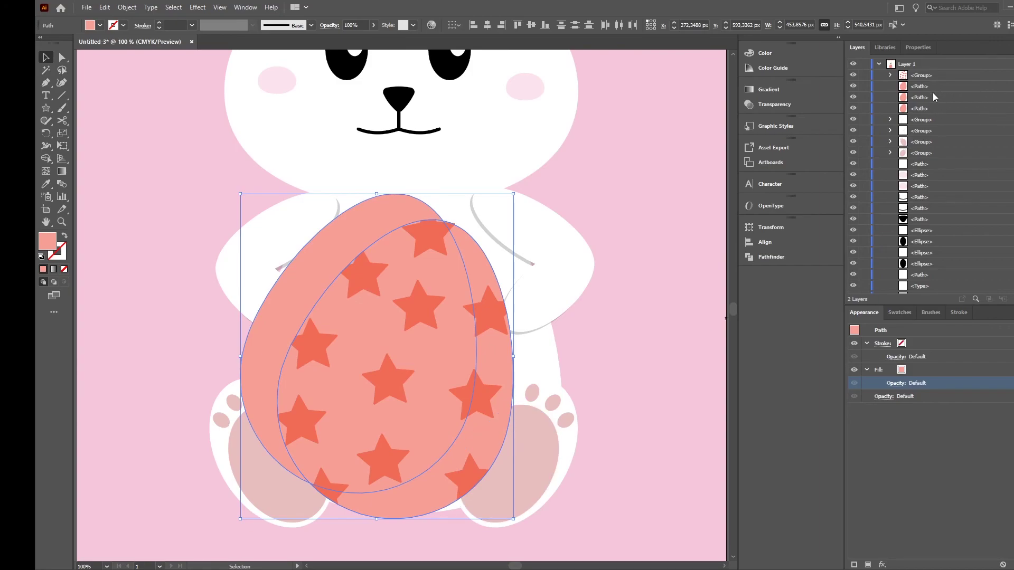
{"action": "left_click", "coordinate": [763, 257]}
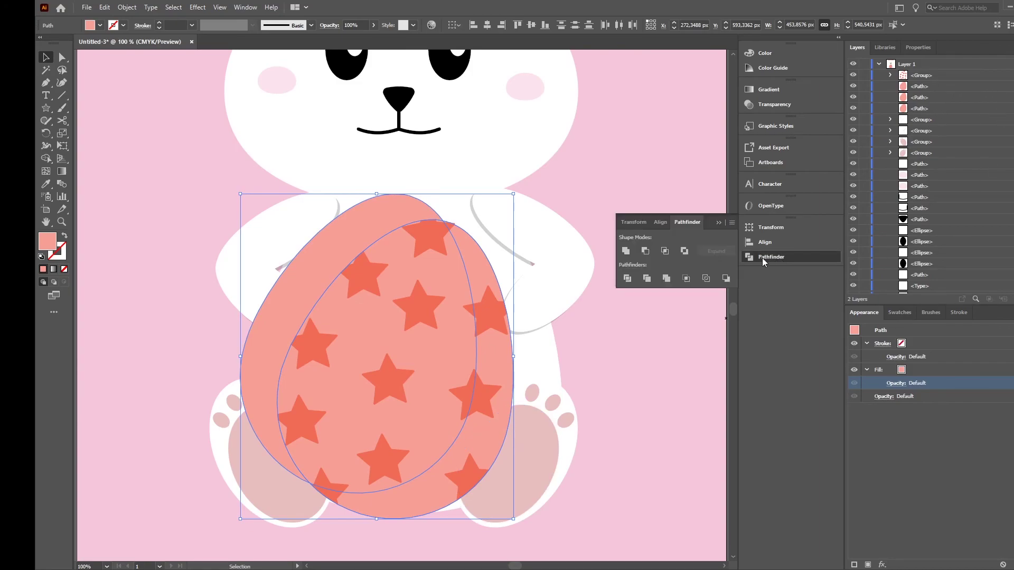
{"action": "left_click", "coordinate": [645, 253]}
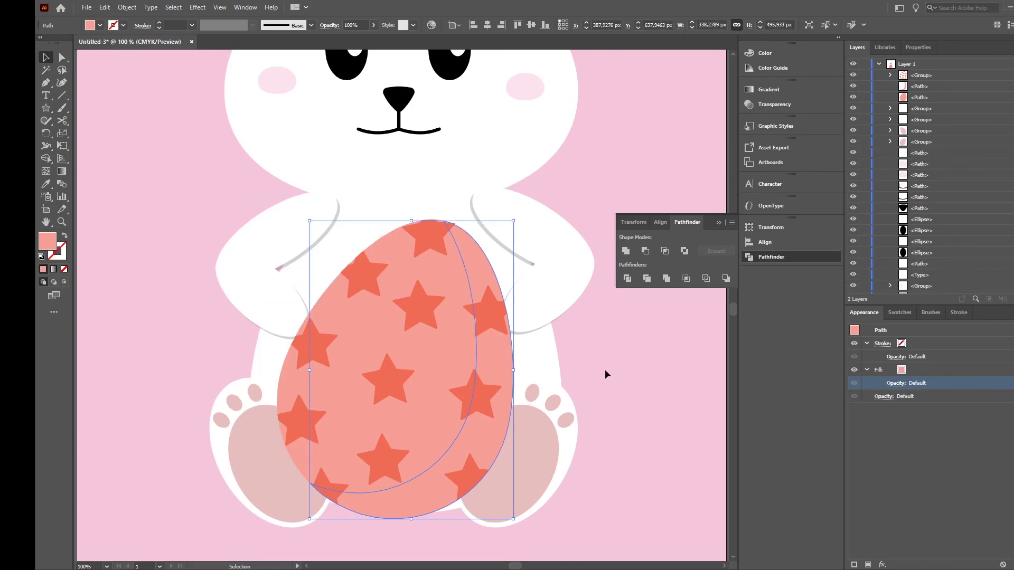
Step: Fill the crescent on the egg with black and set its fill to 20% opacity with the Darken blending mode
{"action": "left_click", "coordinate": [907, 373]}
{"action": "left_click", "coordinate": [910, 370]}
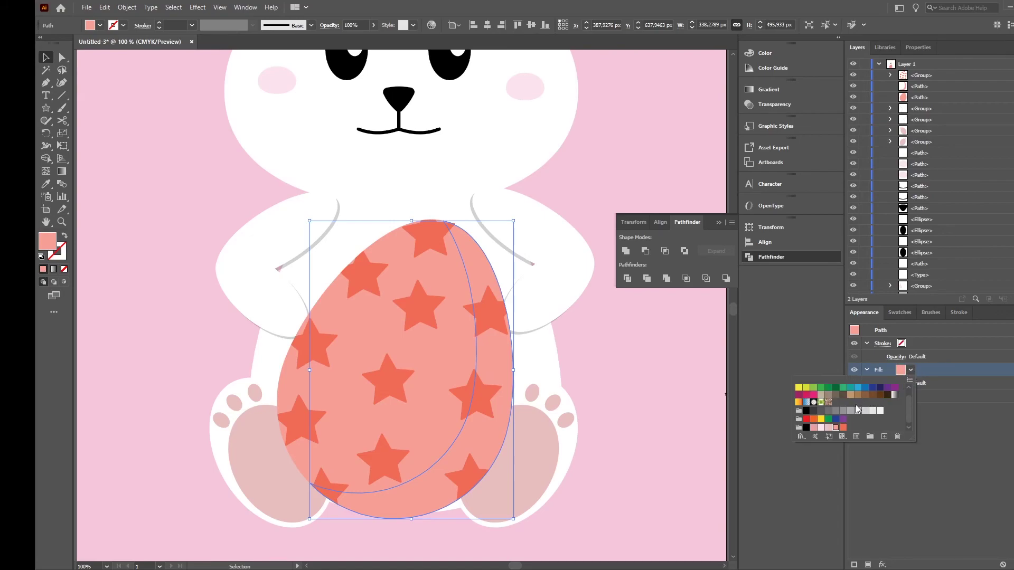
{"action": "left_click", "coordinate": [806, 427]}
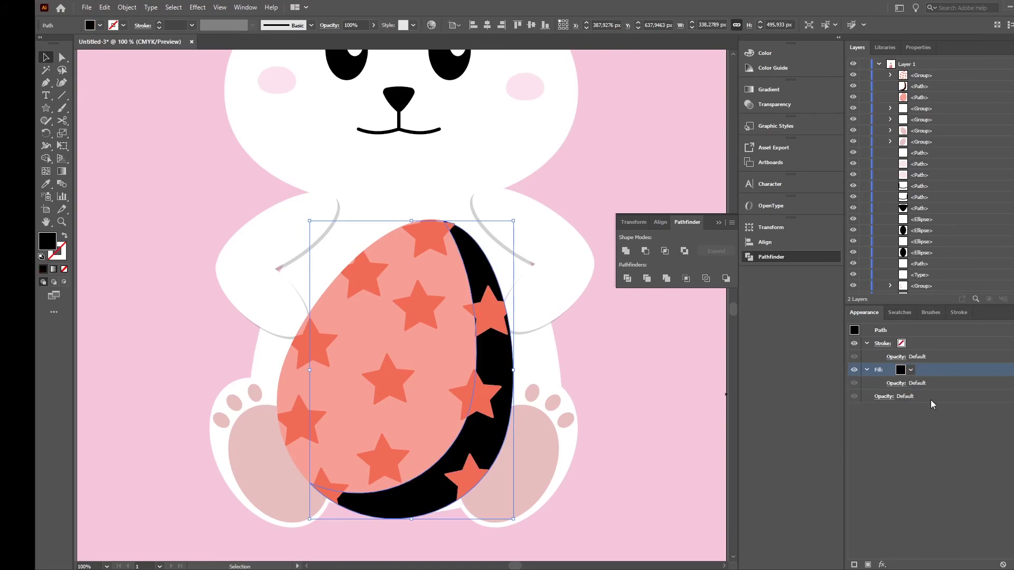
{"action": "left_click", "coordinate": [896, 382]}
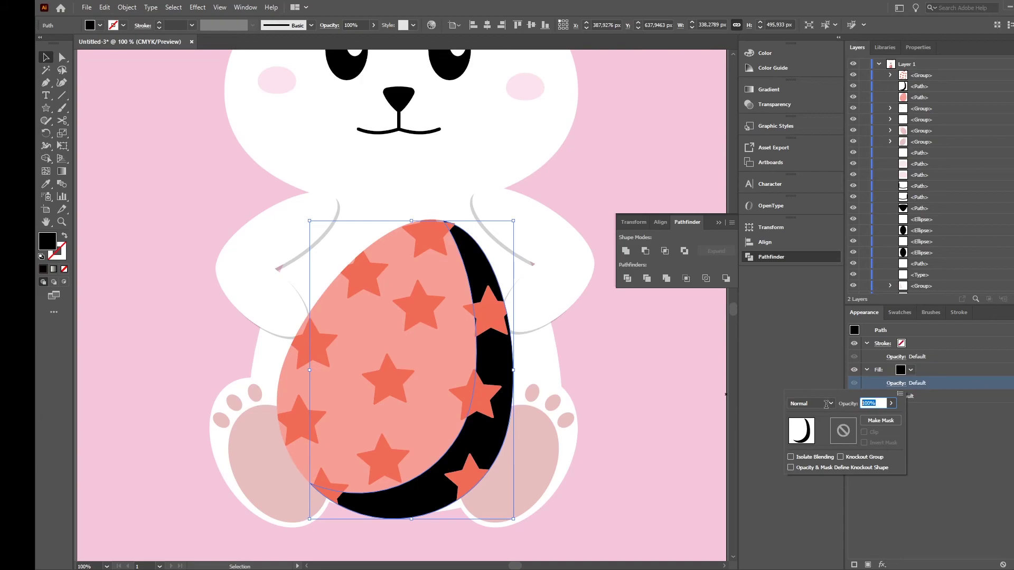
{"action": "type", "text": "20"}
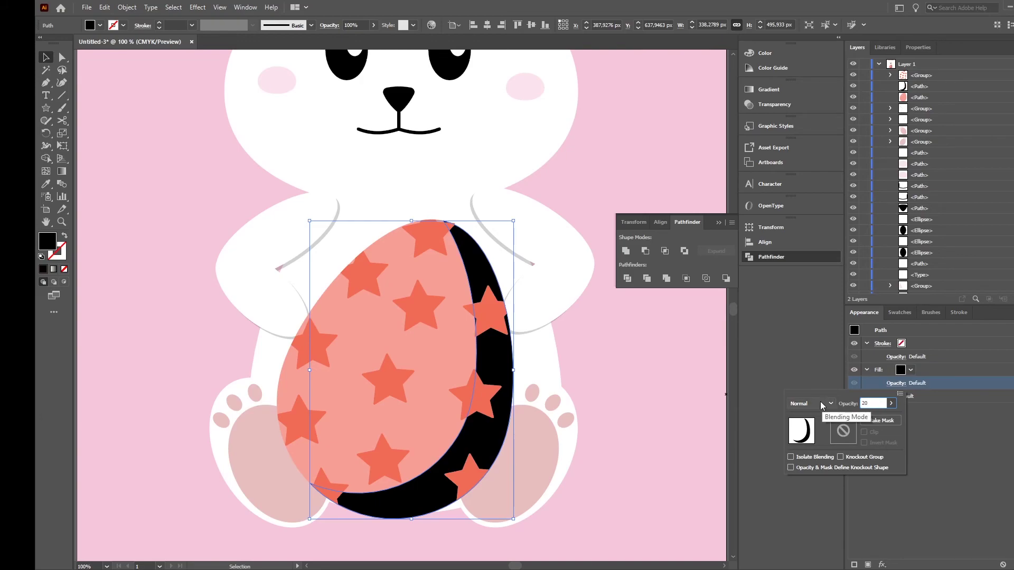
{"action": "left_click", "coordinate": [820, 403]}
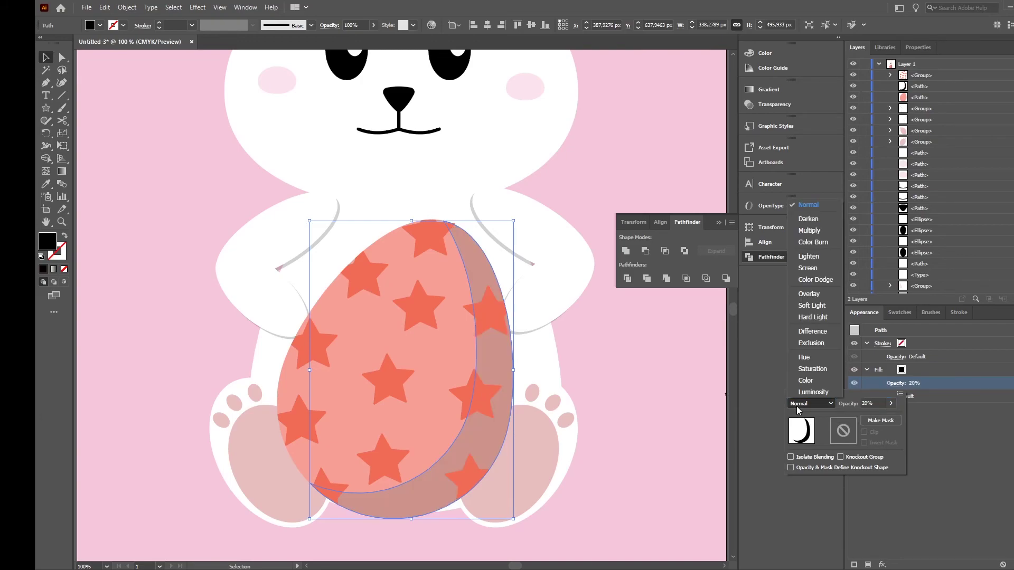
{"action": "left_click", "coordinate": [808, 218]}
{"action": "left_click", "coordinate": [695, 399]}
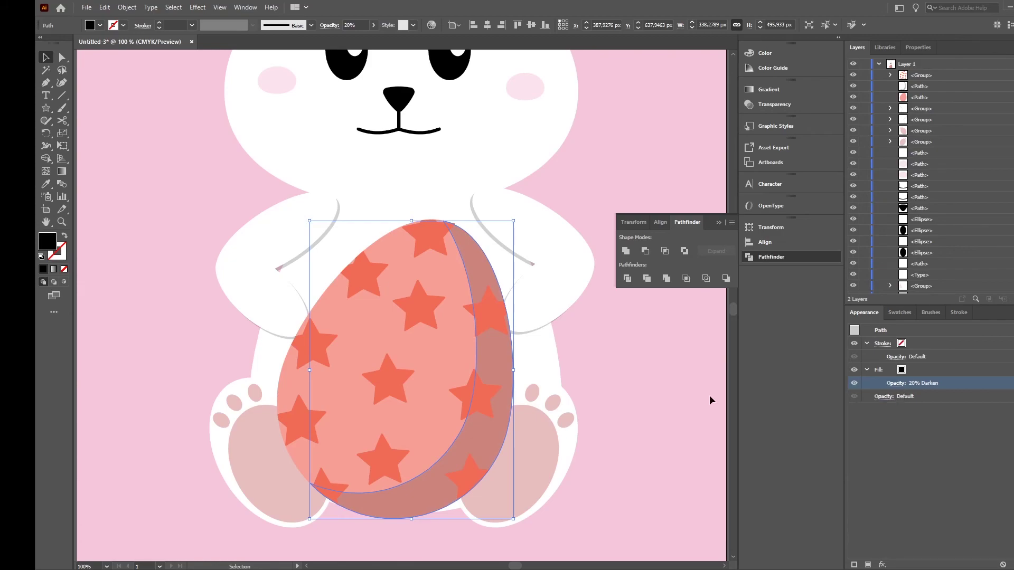
Step: Move the crescent shadow above the star group in the stacking order, deselect it, and collapse the Pathfinder options
{"action": "left_click", "coordinate": [709, 395]}
{"action": "left_click", "coordinate": [504, 372]}
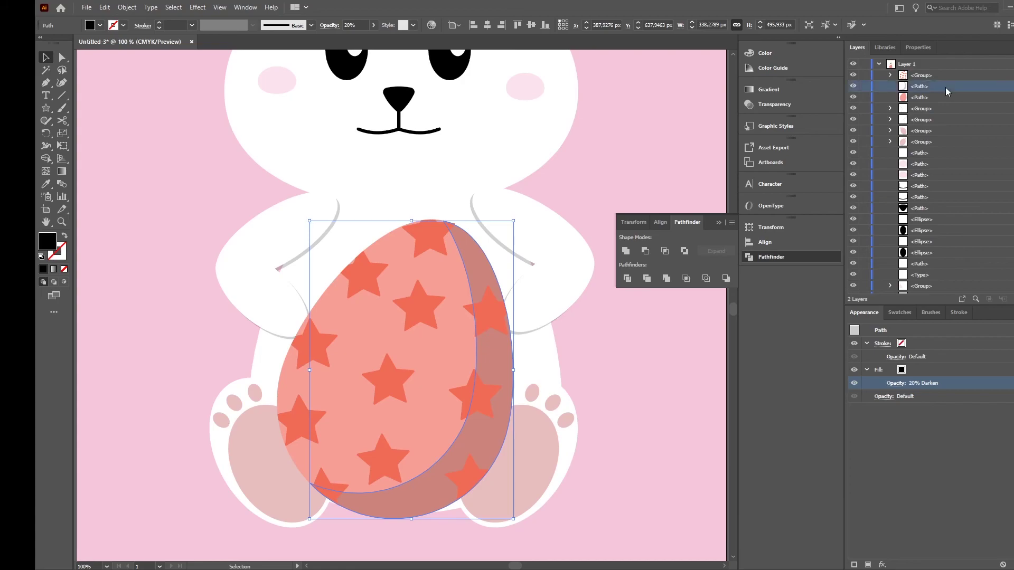
{"action": "left_click_drag", "start_coordinate": [945, 87], "coordinate": [947, 74]}
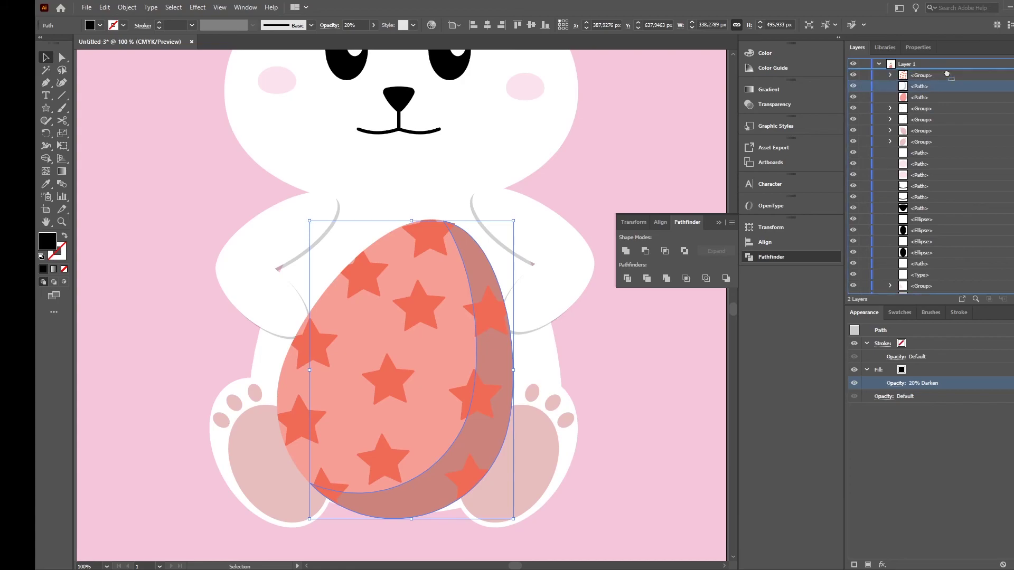
{"action": "left_click_drag", "start_coordinate": [947, 74], "coordinate": [948, 73]}
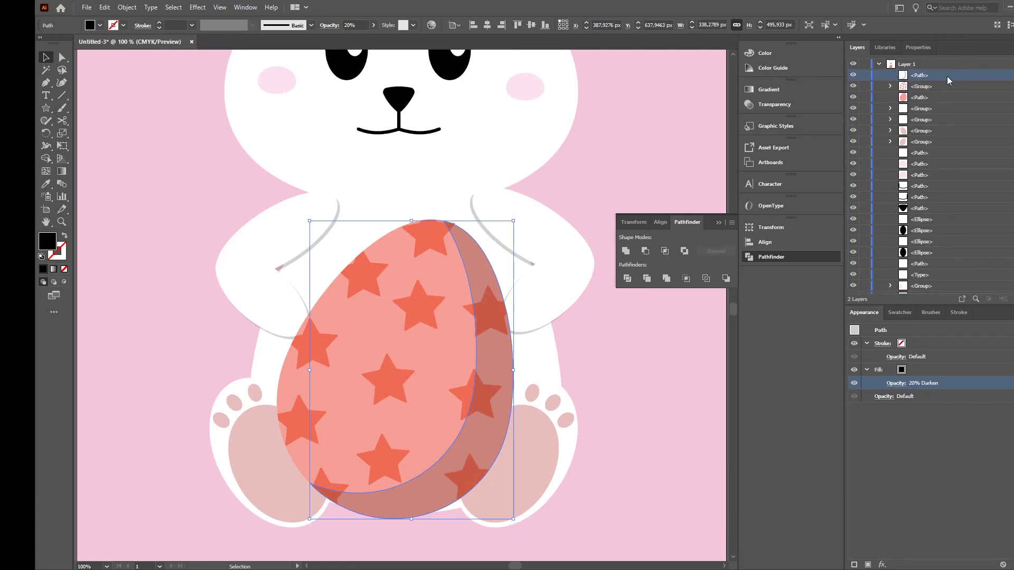
{"action": "left_click", "coordinate": [692, 376]}
{"action": "left_click", "coordinate": [718, 222]}
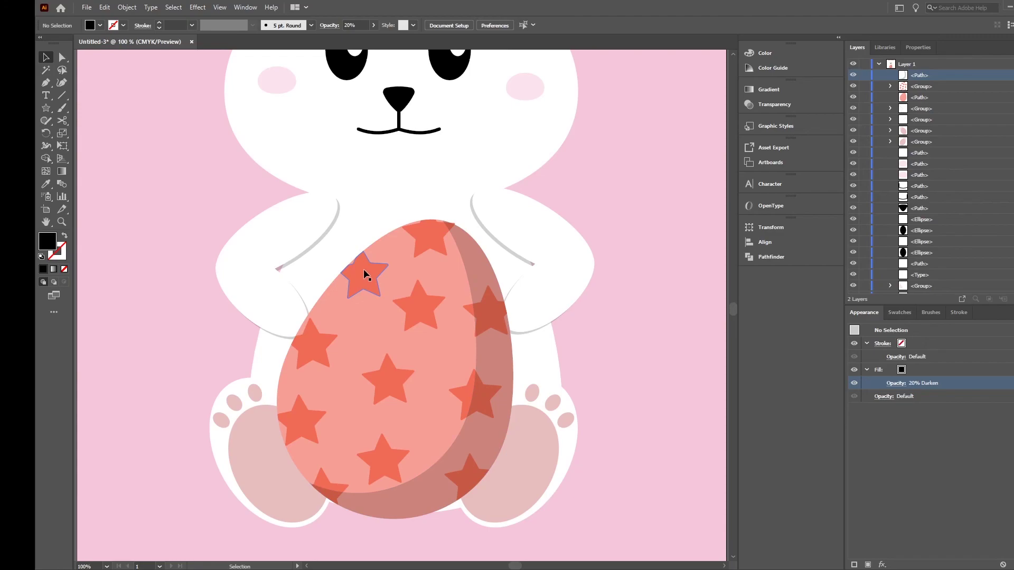
Step: Draw a black ellipse about 92 by 120 px on the upper part of the egg and tilt it along the egg's slope
{"action": "left_click", "coordinate": [46, 108]}
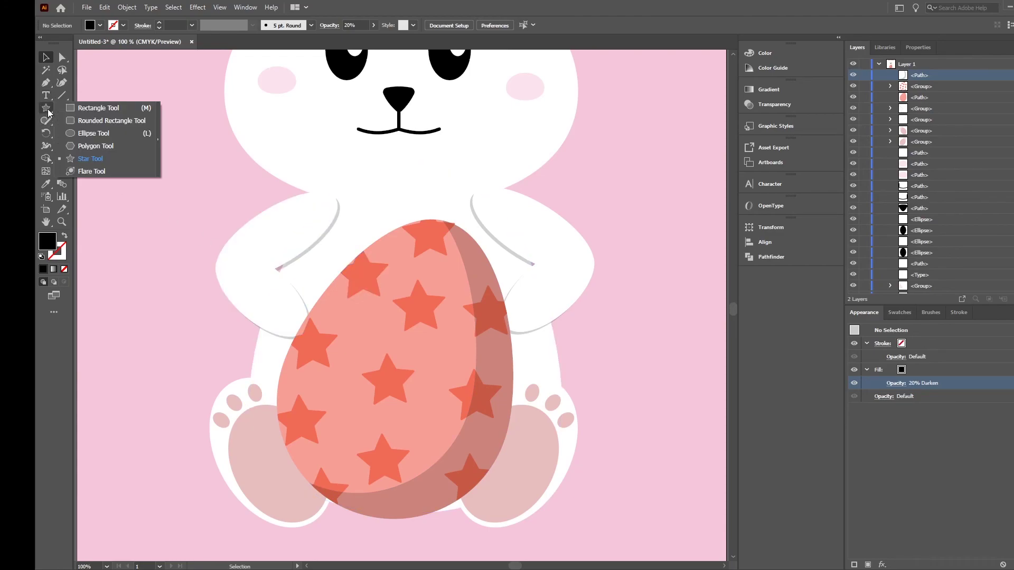
{"action": "left_click", "coordinate": [104, 135]}
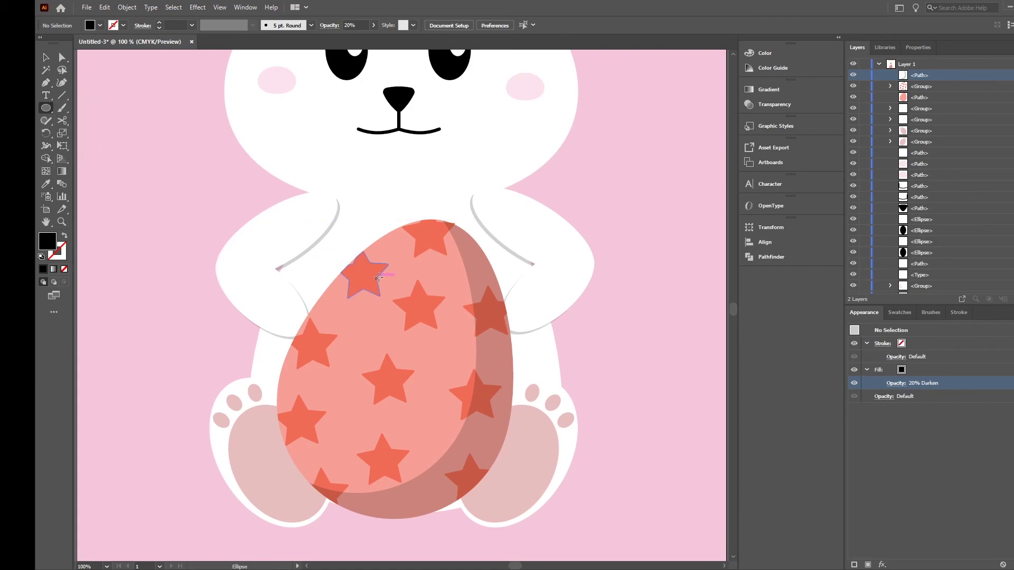
{"action": "left_click_drag", "start_coordinate": [369, 267], "coordinate": [400, 349]}
{"action": "key", "text": "v"}
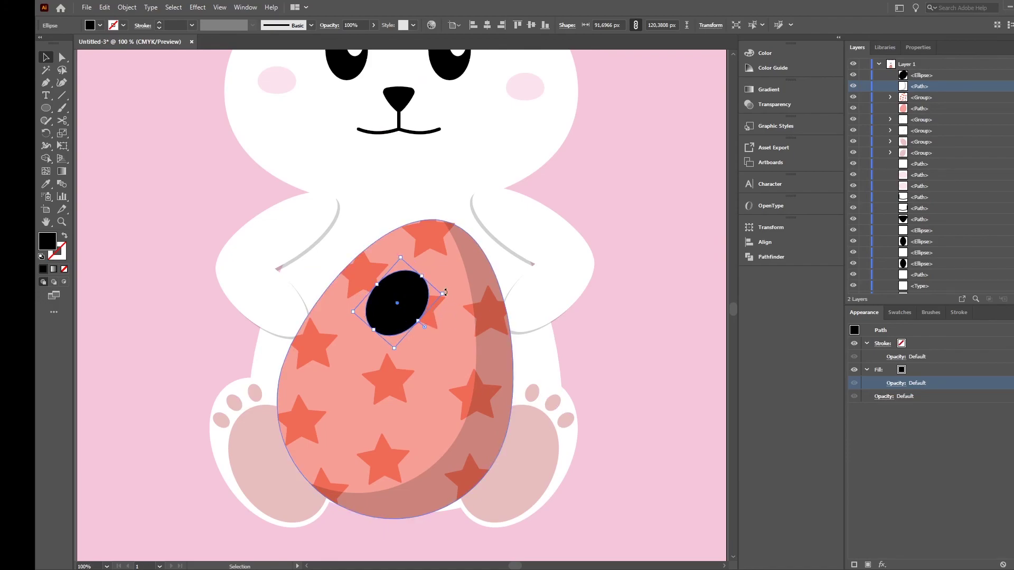
Step: Rotate the black ellipse to about 330° and move it higher on the egg
{"action": "left_click_drag", "start_coordinate": [444, 293], "coordinate": [437, 284]}
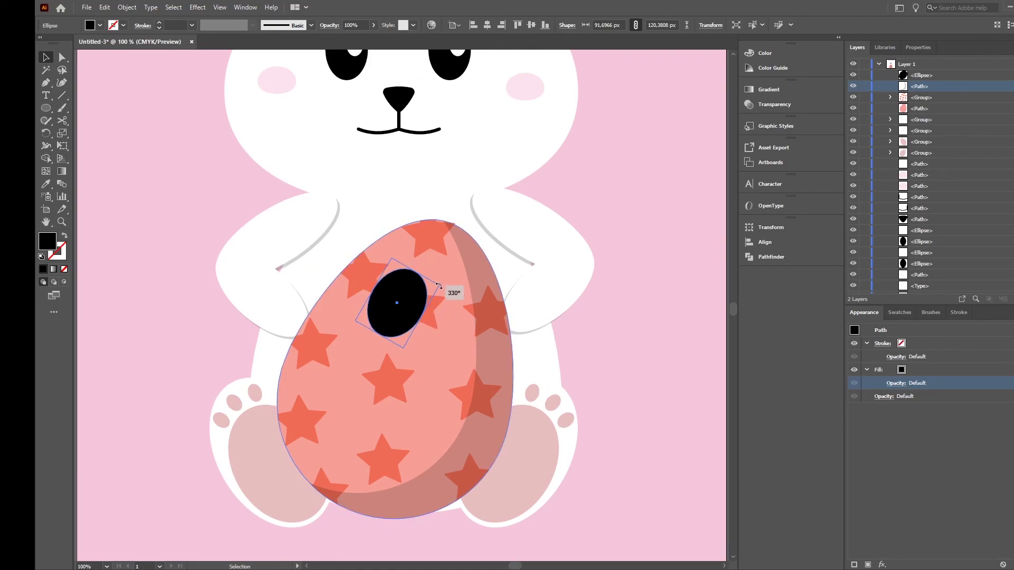
{"action": "left_click_drag", "start_coordinate": [402, 313], "coordinate": [399, 294]}
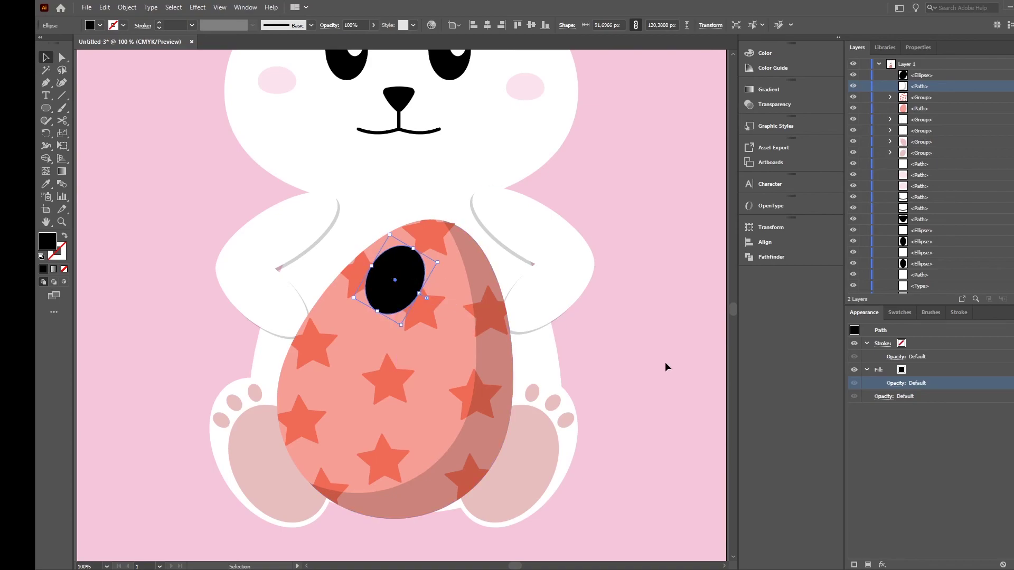
Step: Fill the ellipse with white and set its fill to 20% opacity with the Lighten blending mode
{"action": "left_click", "coordinate": [910, 375]}
{"action": "left_click", "coordinate": [910, 375]}
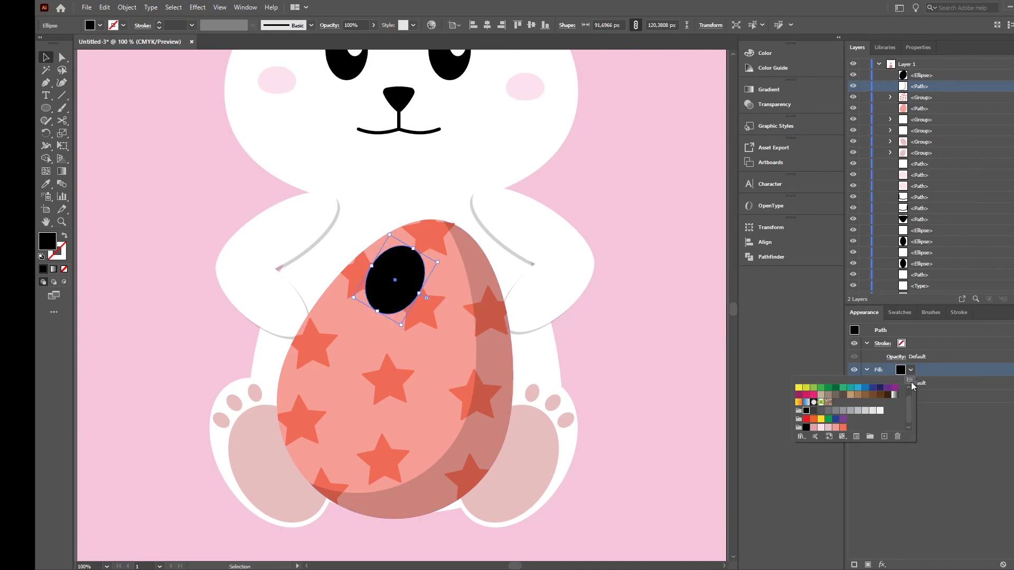
{"action": "left_click", "coordinate": [813, 388]}
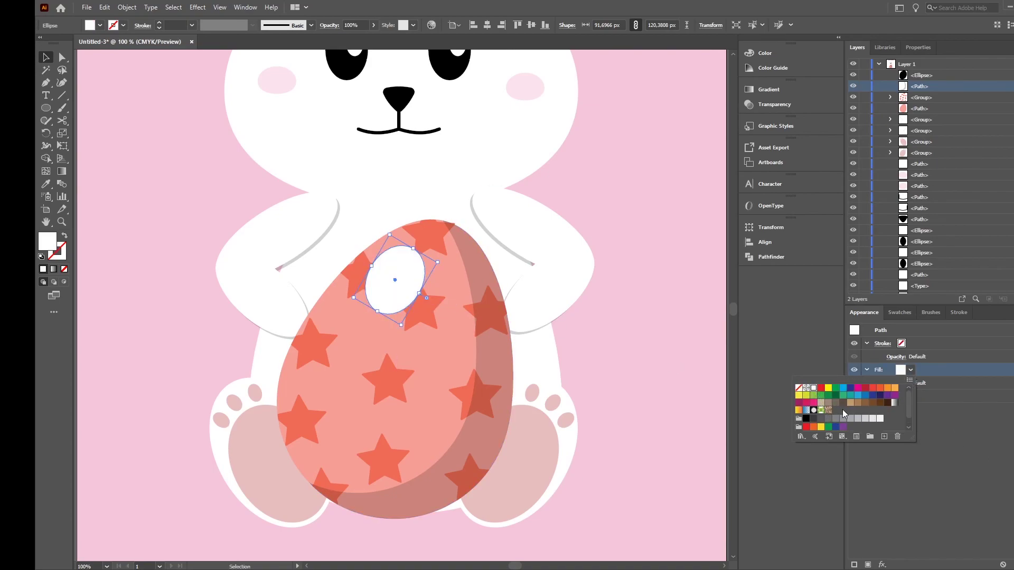
{"action": "left_click", "coordinate": [919, 416]}
{"action": "left_click", "coordinate": [897, 384]}
{"action": "type", "text": "20"}
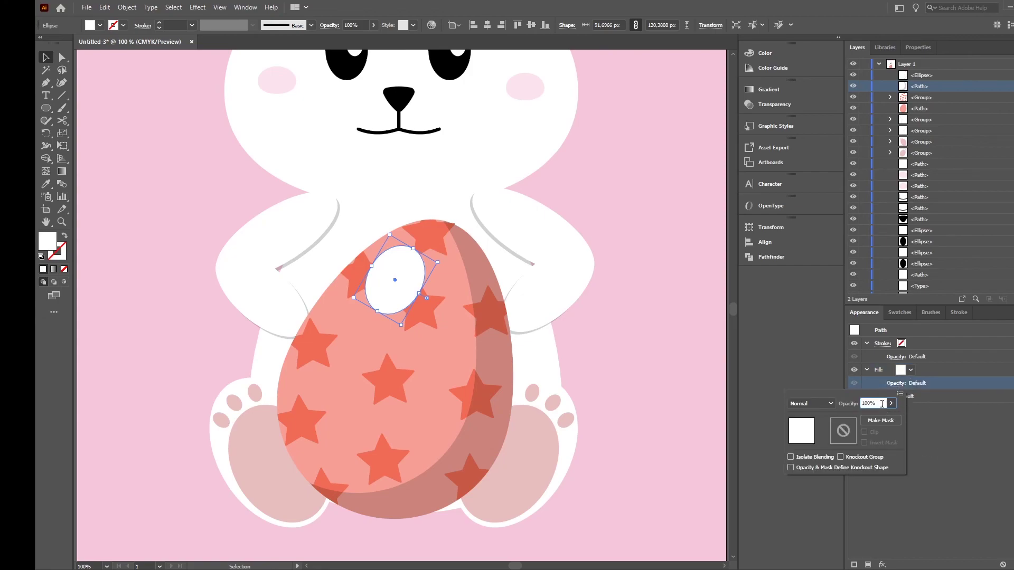
{"action": "left_click", "coordinate": [815, 401]}
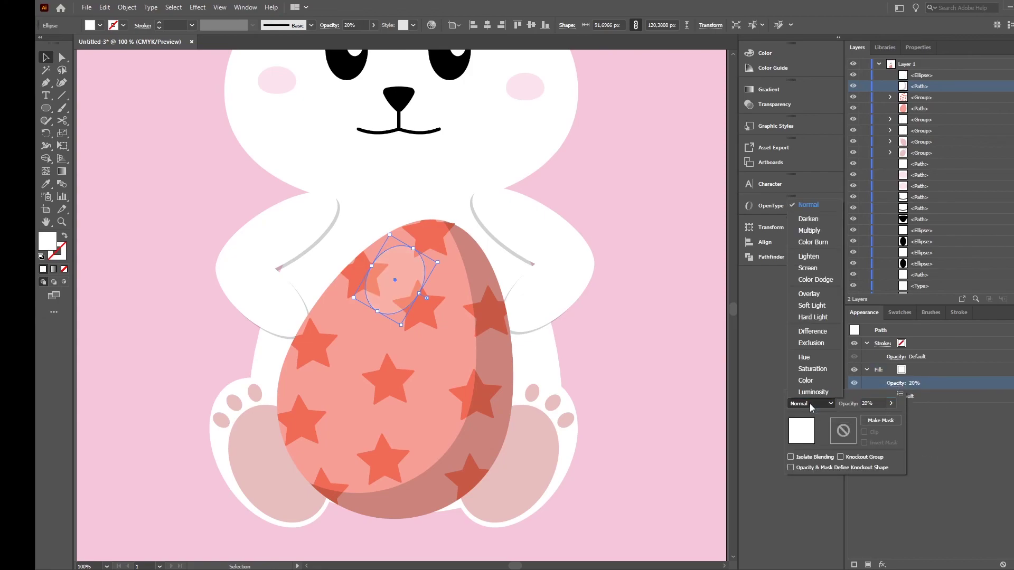
{"action": "left_click", "coordinate": [822, 257]}
{"action": "left_click", "coordinate": [679, 336]}
{"action": "left_click", "coordinate": [679, 338]}
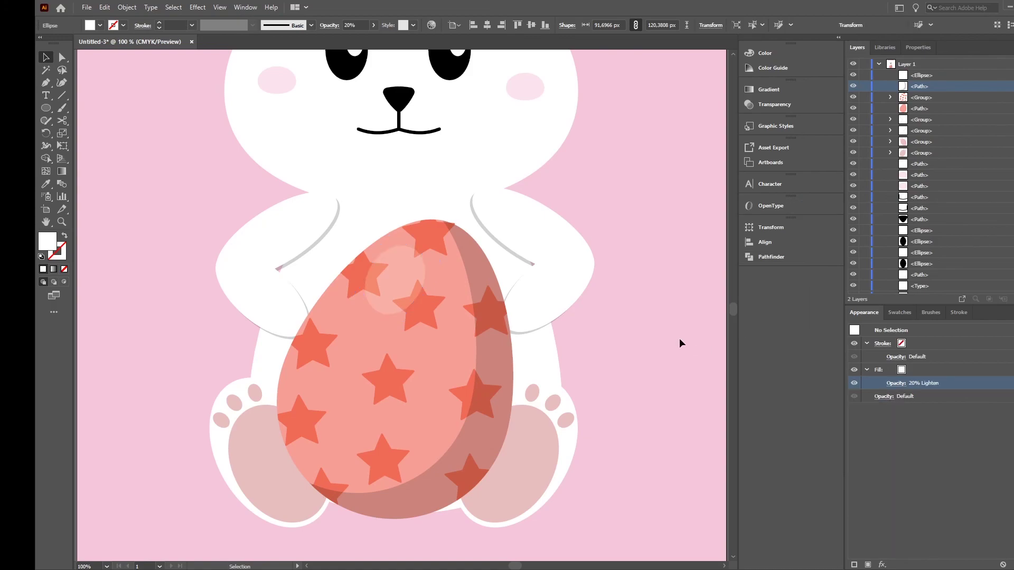
Step: Raise the egg highlight's fill opacity to 30% and nudge the highlight slightly upward on the egg
{"action": "left_click", "coordinate": [403, 288]}
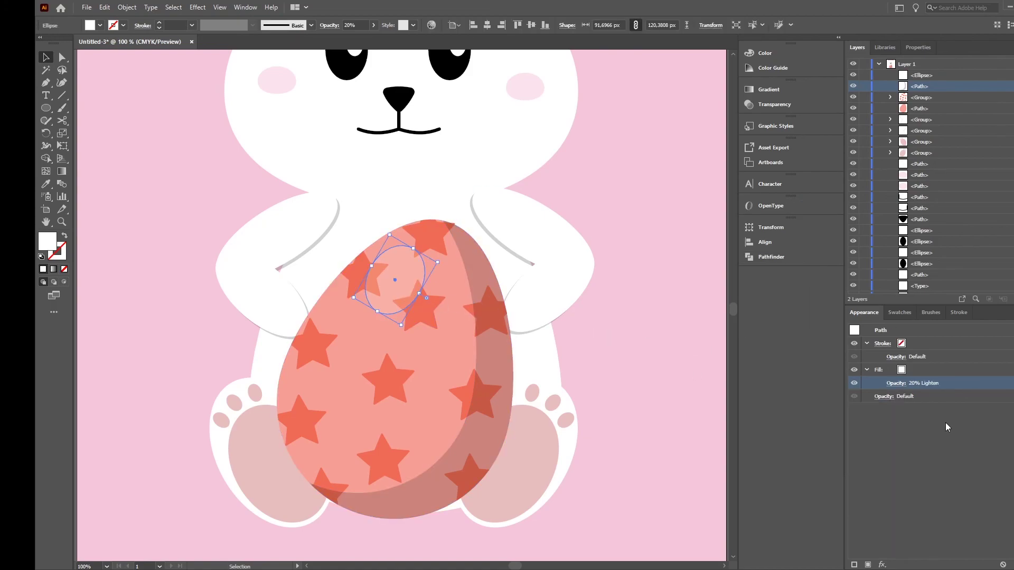
{"action": "left_click", "coordinate": [896, 384]}
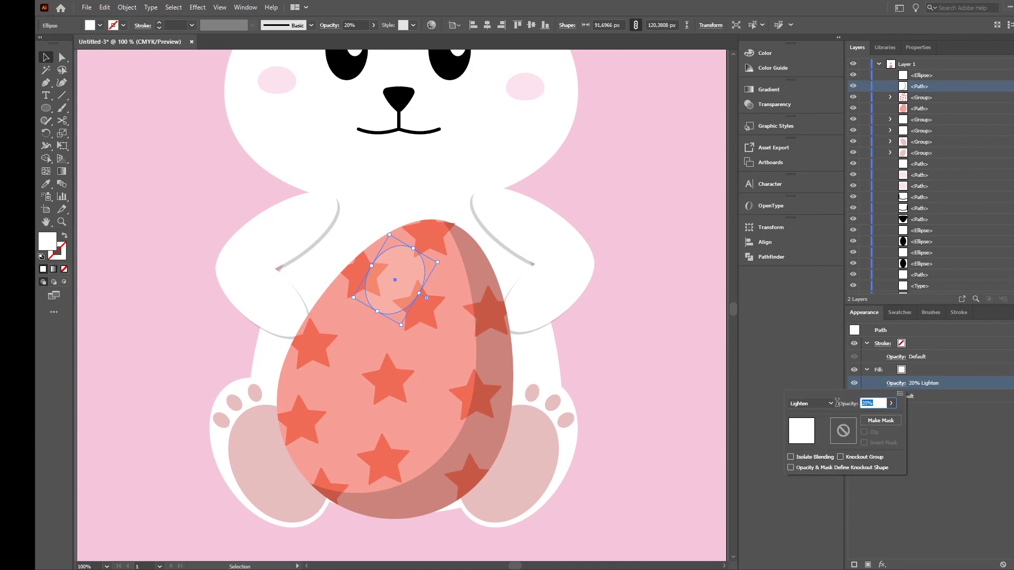
{"action": "type", "text": "30"}
{"action": "key", "text": "Return"}
{"action": "left_click", "coordinate": [625, 343]}
{"action": "left_click_drag", "start_coordinate": [406, 297], "coordinate": [404, 289]}
{"action": "left_click", "coordinate": [610, 338]}
{"action": "scroll", "coordinate": [593, 321], "scroll_direction": "down", "scroll_amount": 2}
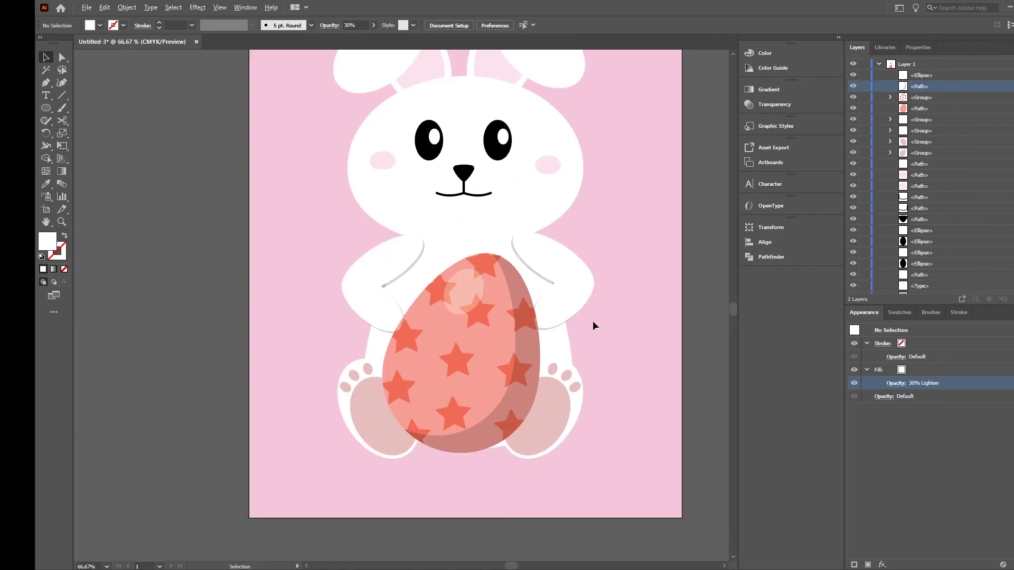
{"action": "scroll", "coordinate": [613, 275], "scroll_direction": "up", "scroll_amount": 1}
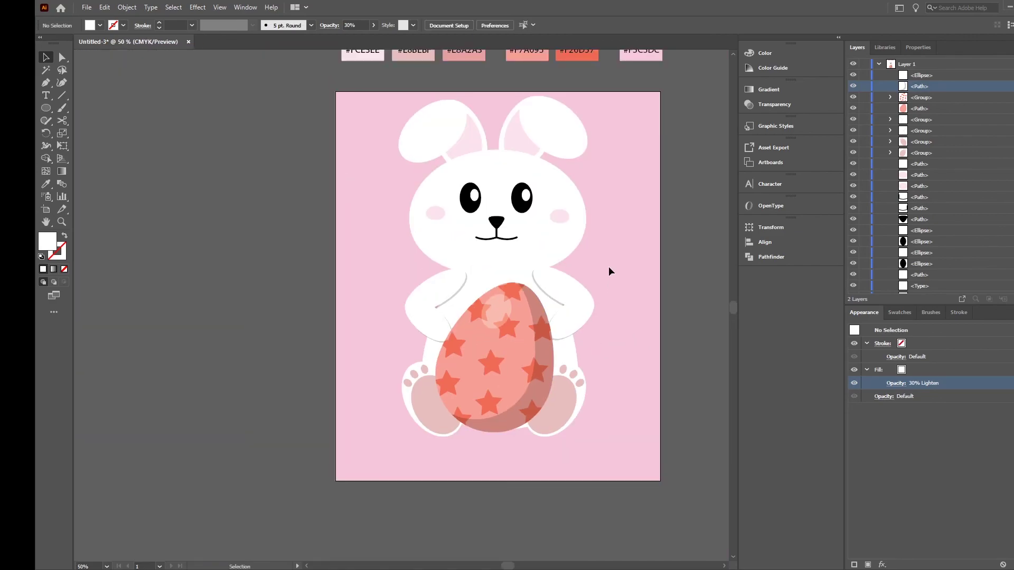
{"action": "scroll", "coordinate": [610, 268], "scroll_direction": "up", "scroll_amount": 1}
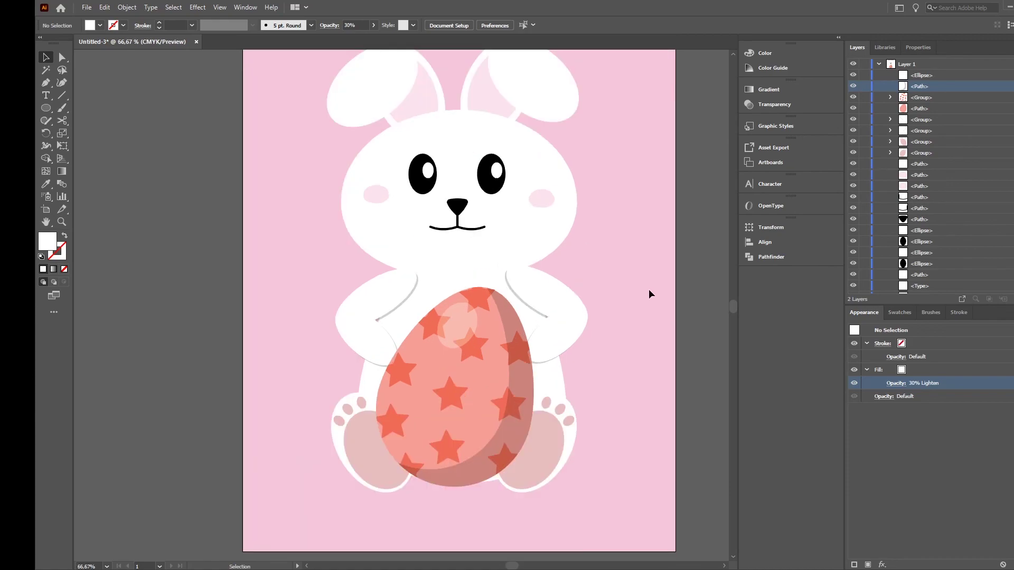
{"action": "scroll", "coordinate": [649, 290], "scroll_direction": "up", "scroll_amount": 1}
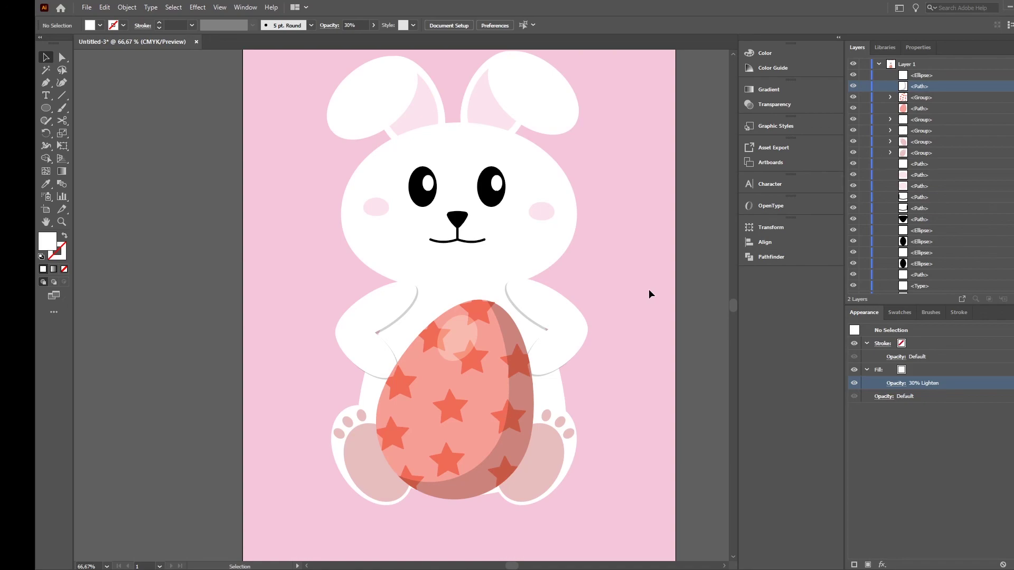
{"action": "scroll", "coordinate": [648, 294], "scroll_direction": "up", "scroll_amount": 2}
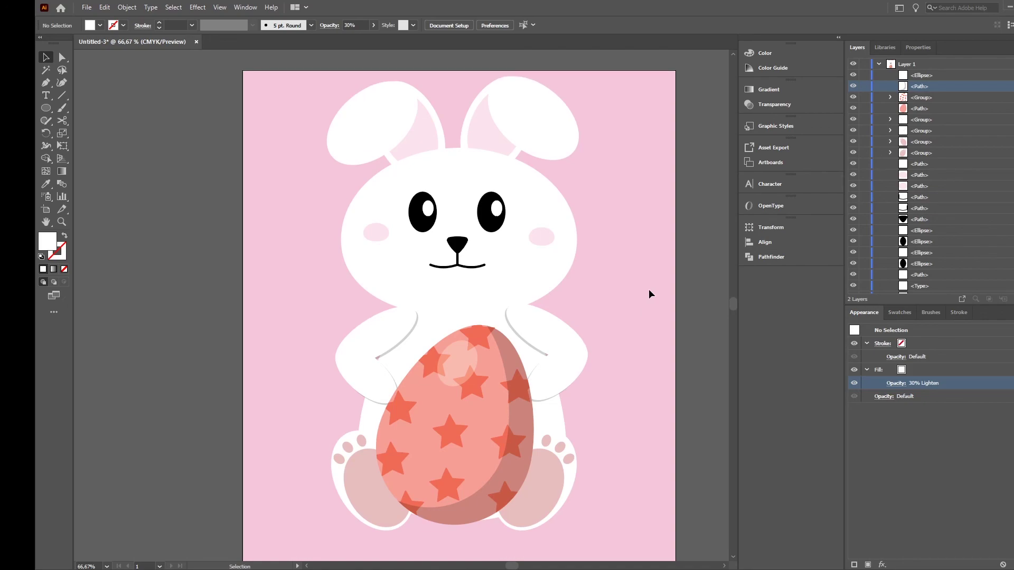